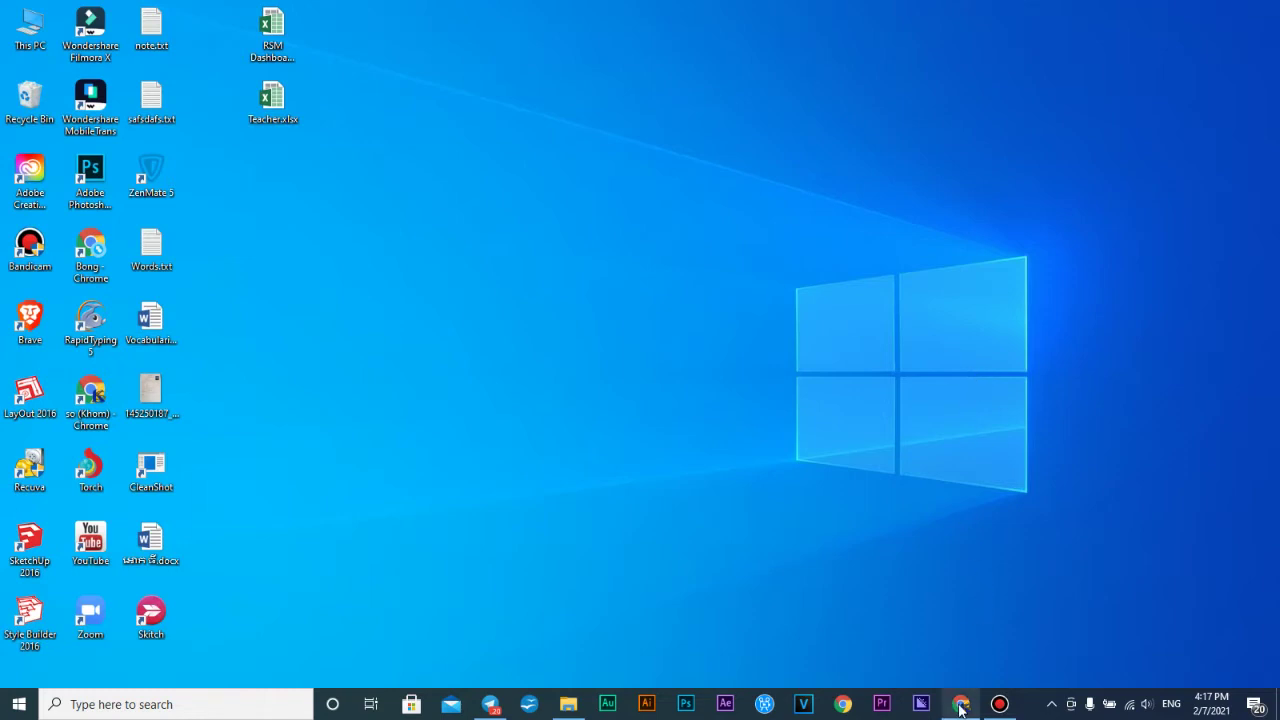
# Bring the screenshot apps article forward and search Google for 'lightshot' in a new tab
pyautogui.click(960, 704)
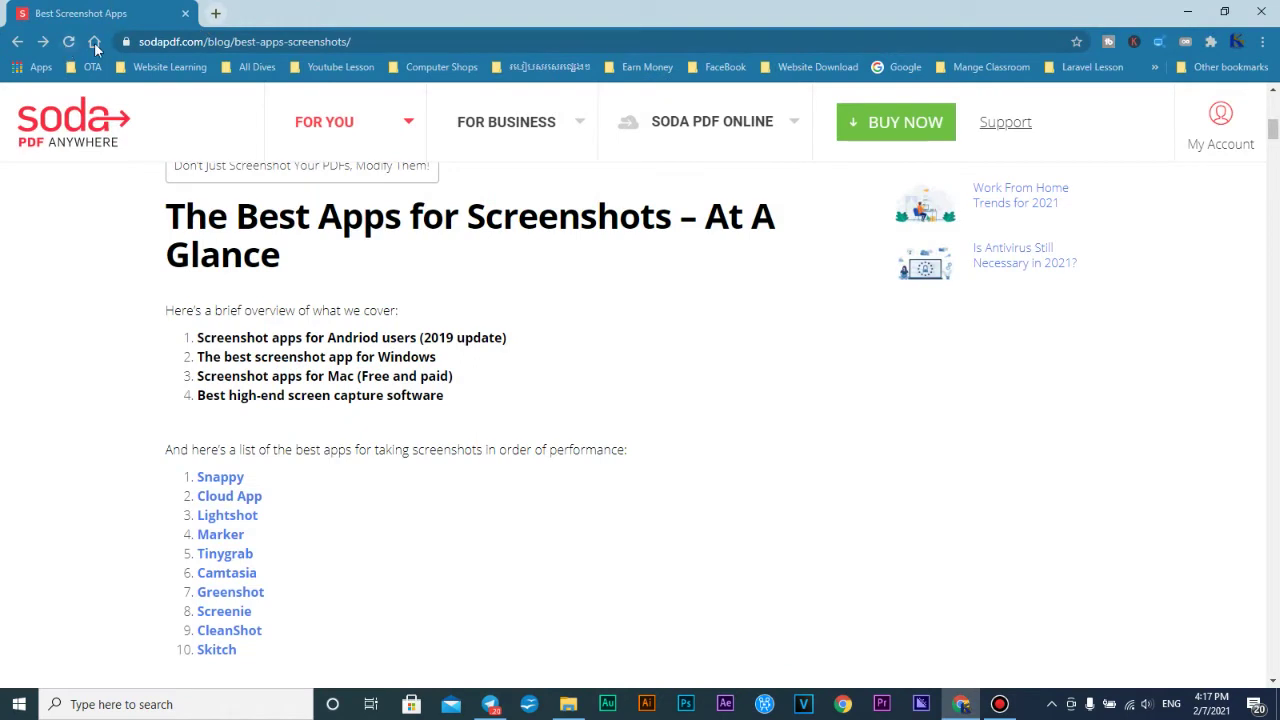
pyautogui.scroll(-5, 291, 266)
pyautogui.scroll(4, 177, 366)
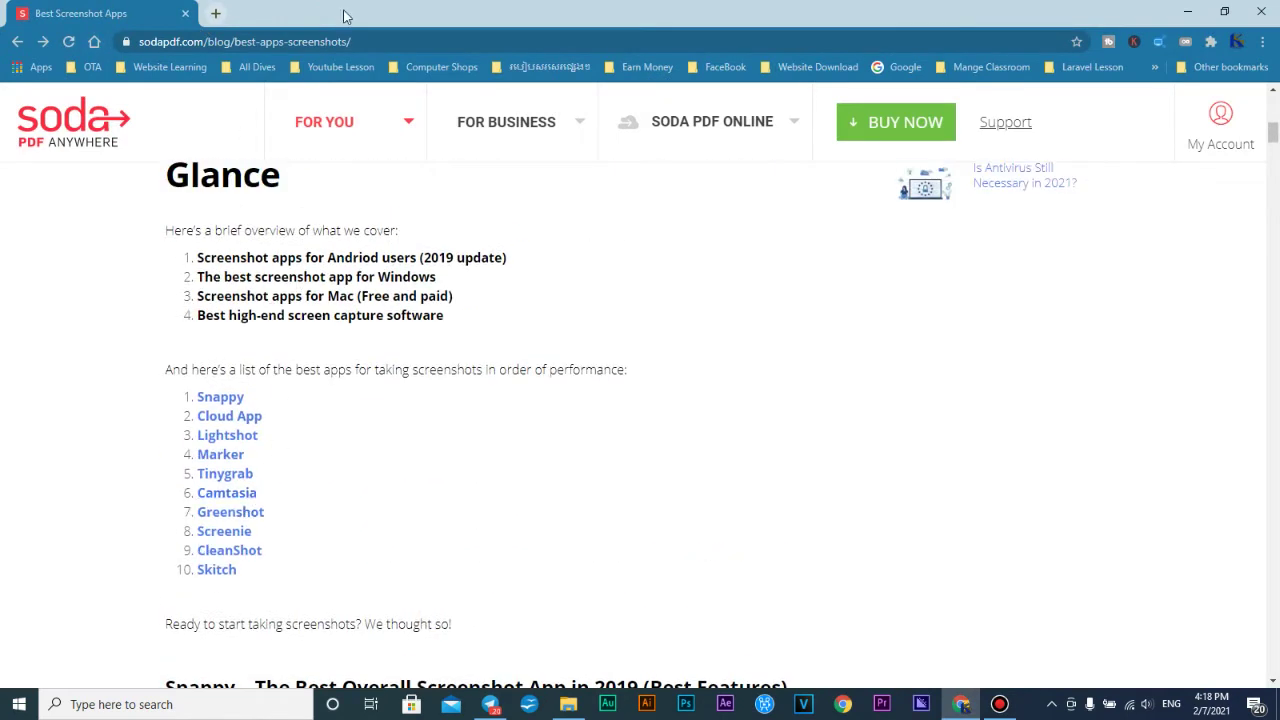
pyautogui.click(215, 13)
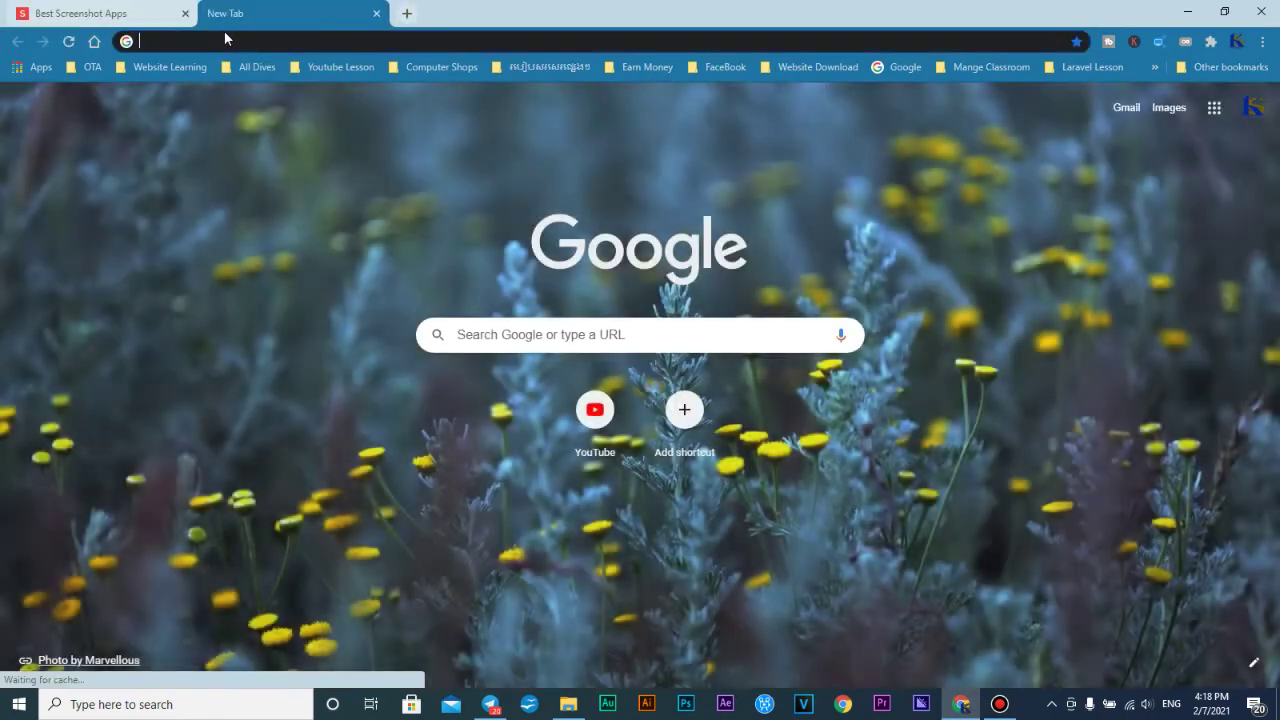
pyautogui.write('light')
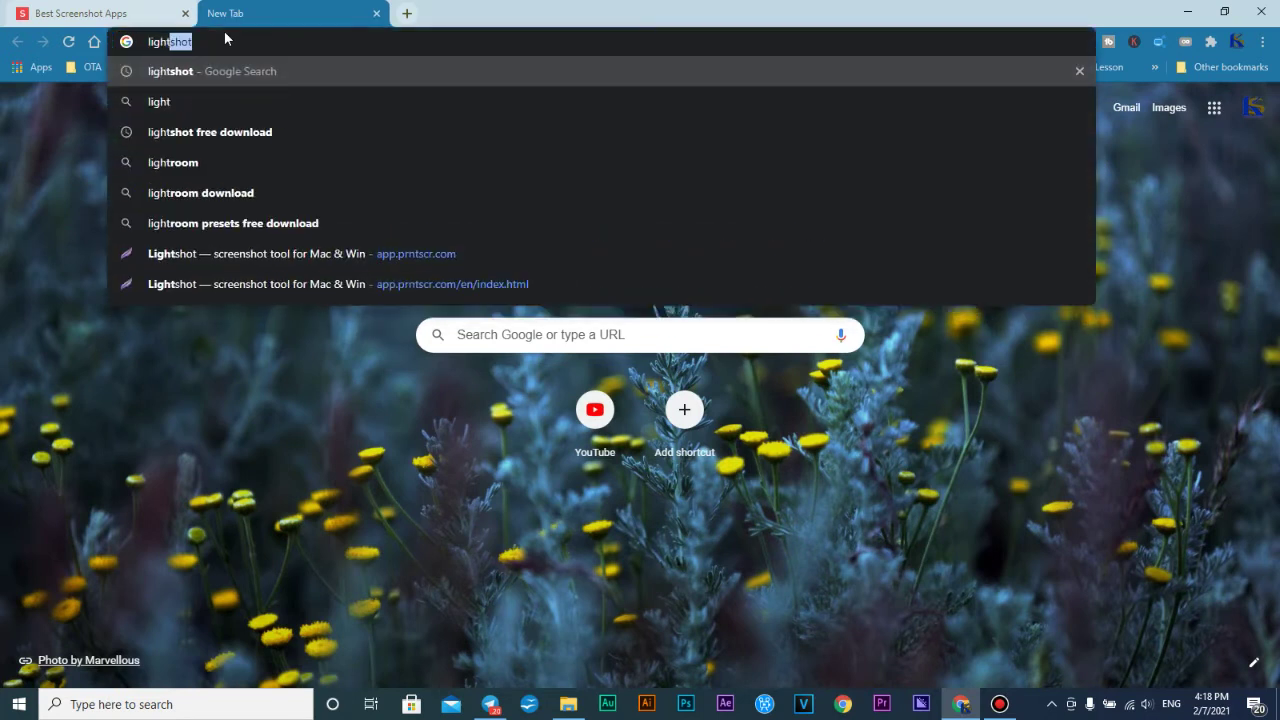
pyautogui.write('shot')
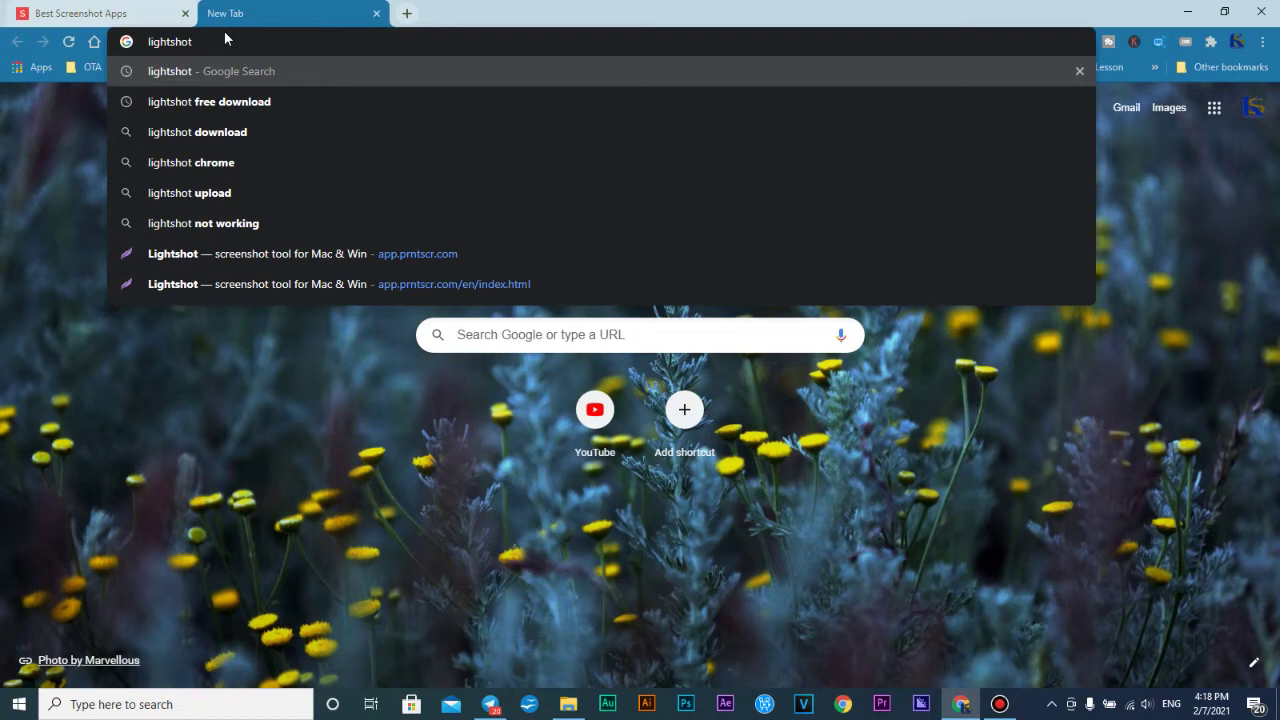
pyautogui.press('Return')
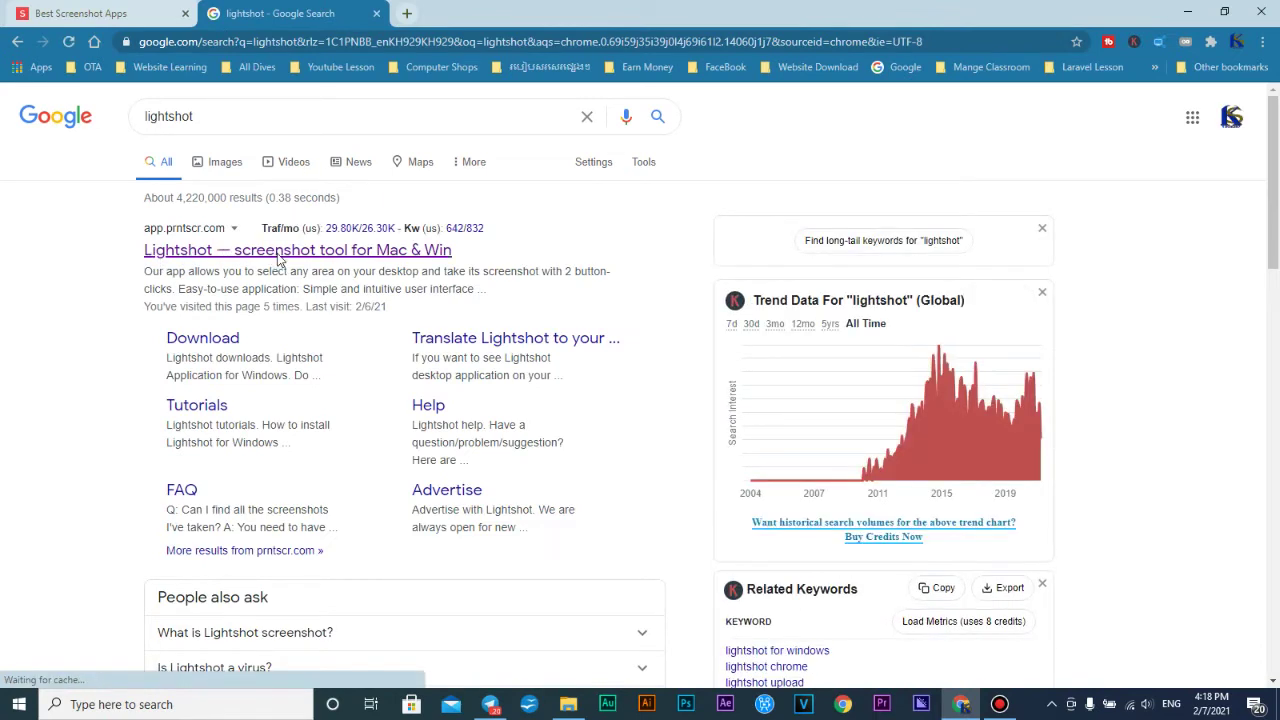
# Open the Lightshot homepage result, then start another empty tab
pyautogui.click(360, 251)
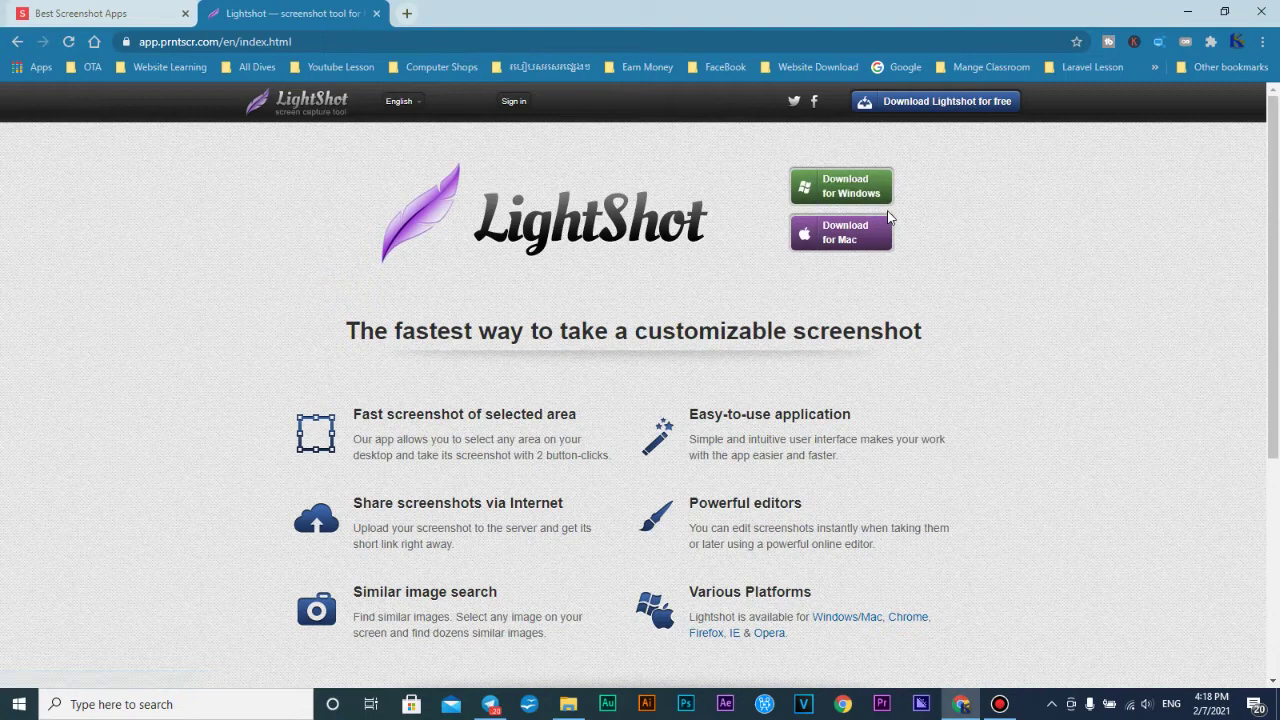
pyautogui.click(565, 705)
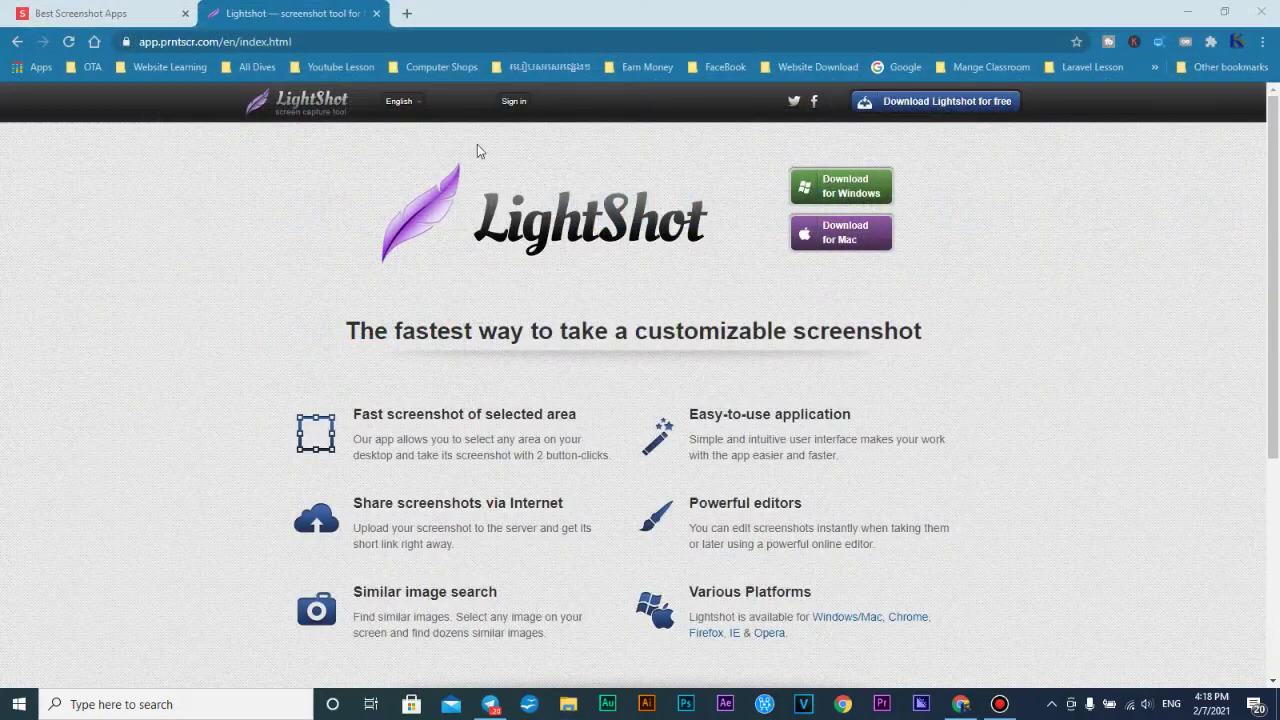
pyautogui.click(110, 13)
pyautogui.click(292, 13)
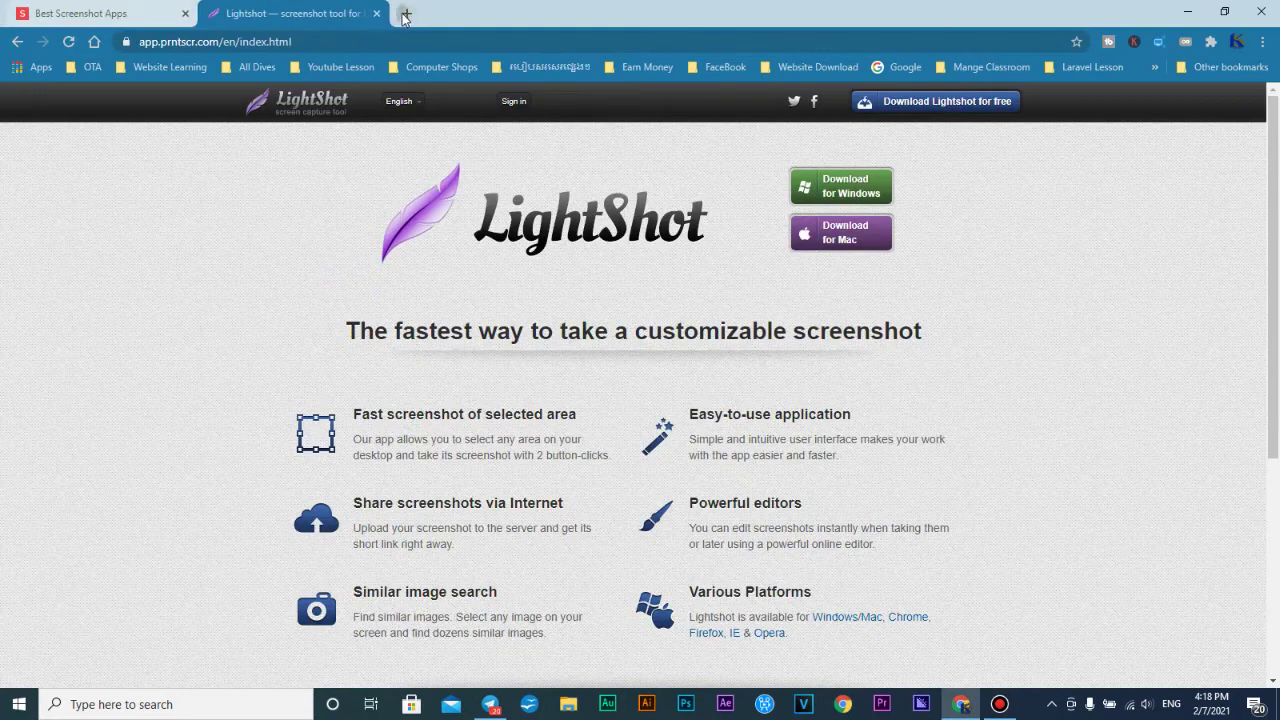
pyautogui.click(404, 14)
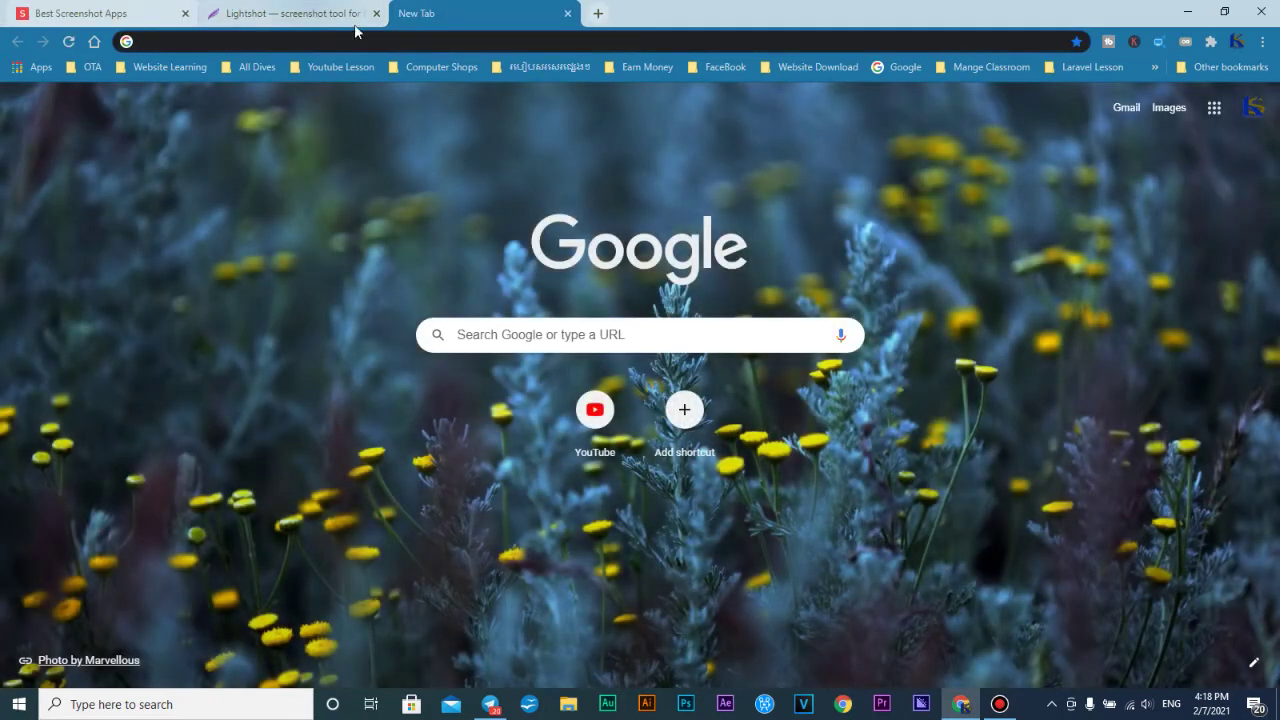
# Search for 'cleanshot' and open the CNET CleanShot download page
pyautogui.click(366, 41)
pyautogui.write('cleanshot')
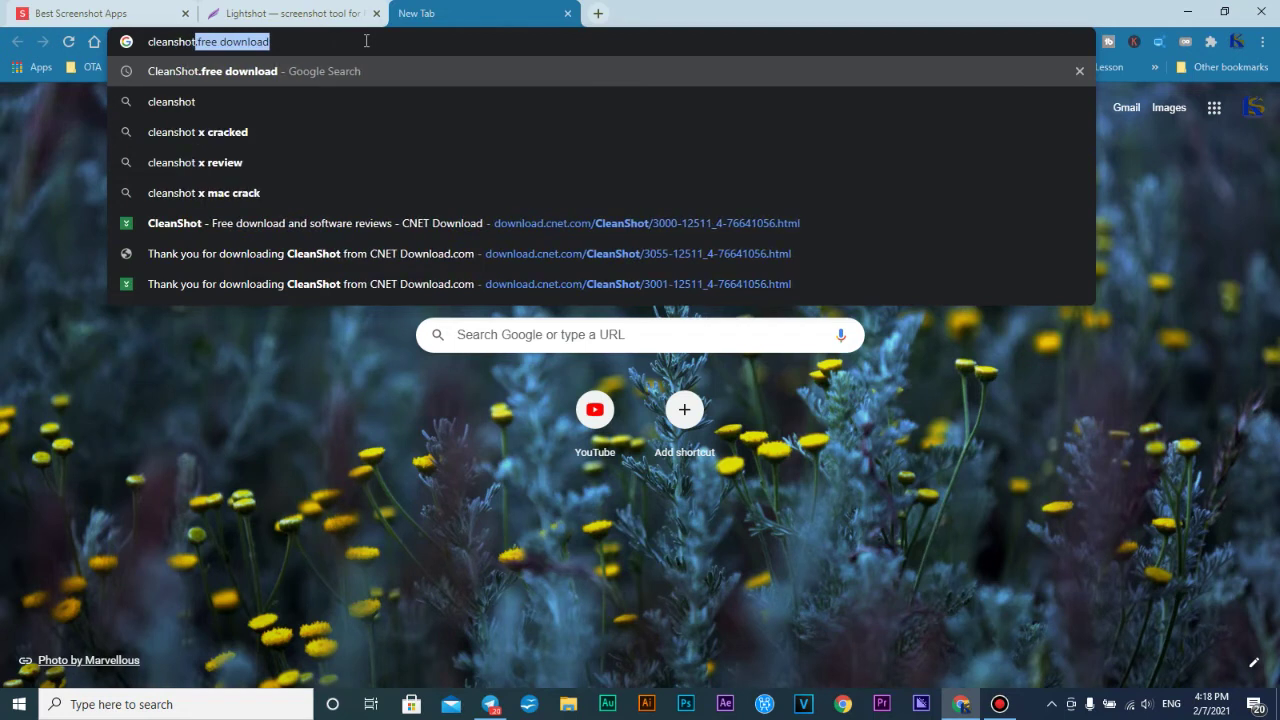
pyautogui.press('Return')
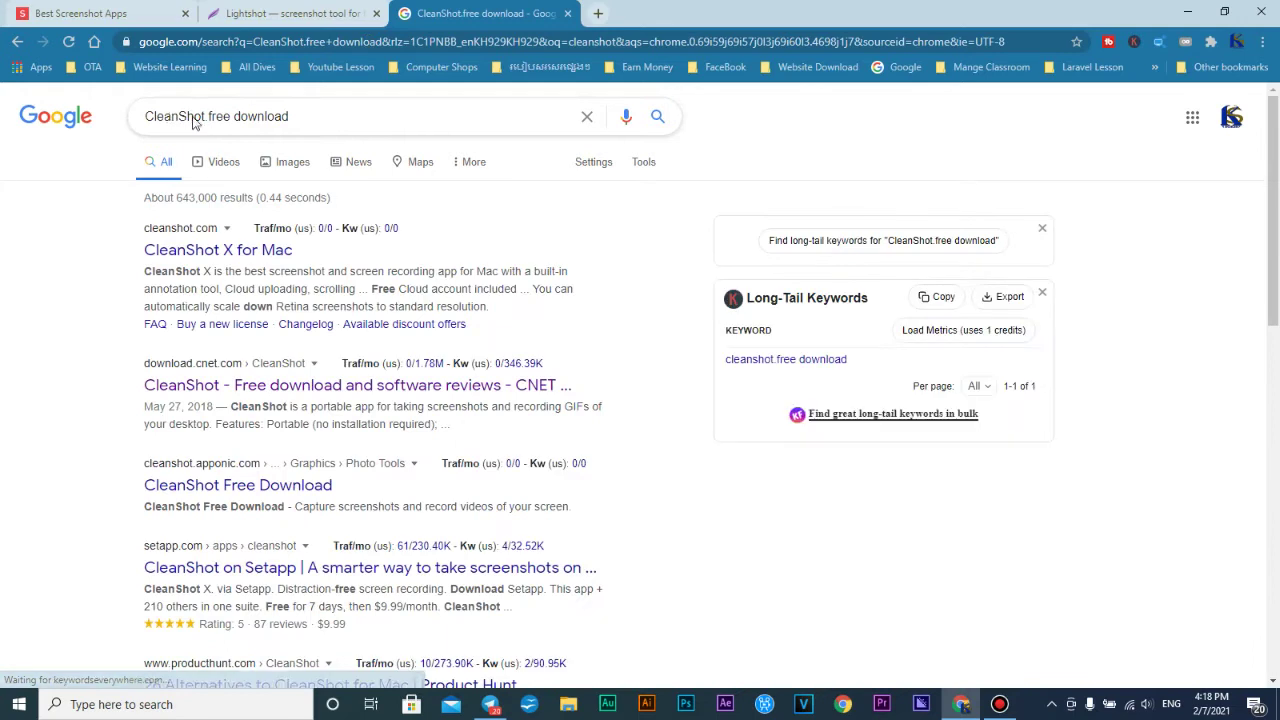
pyautogui.moveTo(205, 118); pyautogui.dragTo(135, 132)
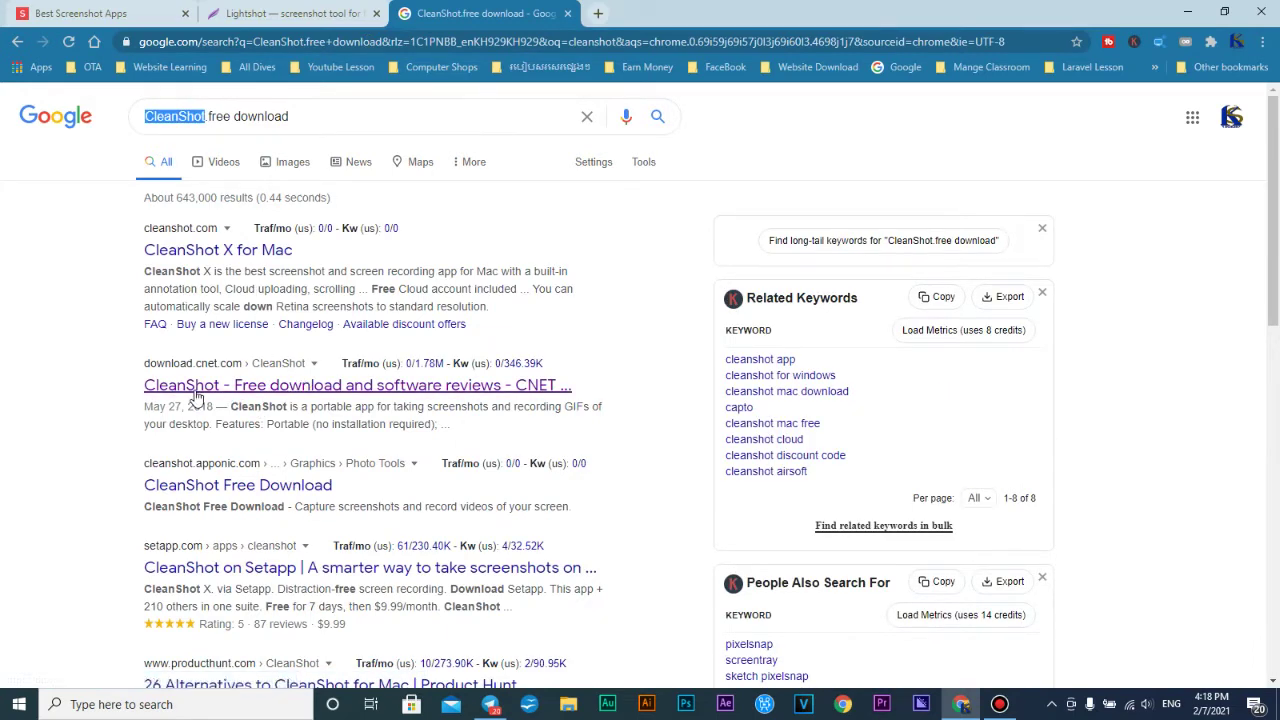
pyautogui.click(322, 392)
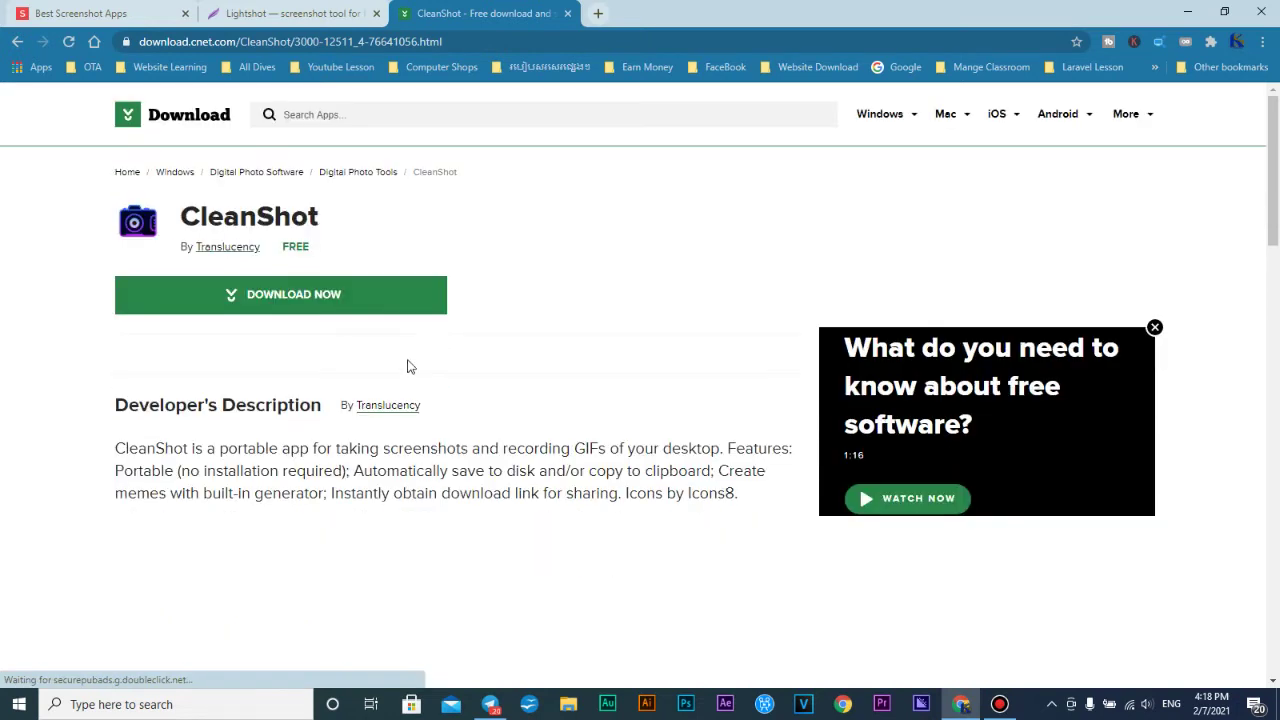
# Switch between the Lightshot, article and CleanShot tabs, then start an empty tab
pyautogui.click(290, 13)
pyautogui.click(470, 13)
pyautogui.click(40, 18)
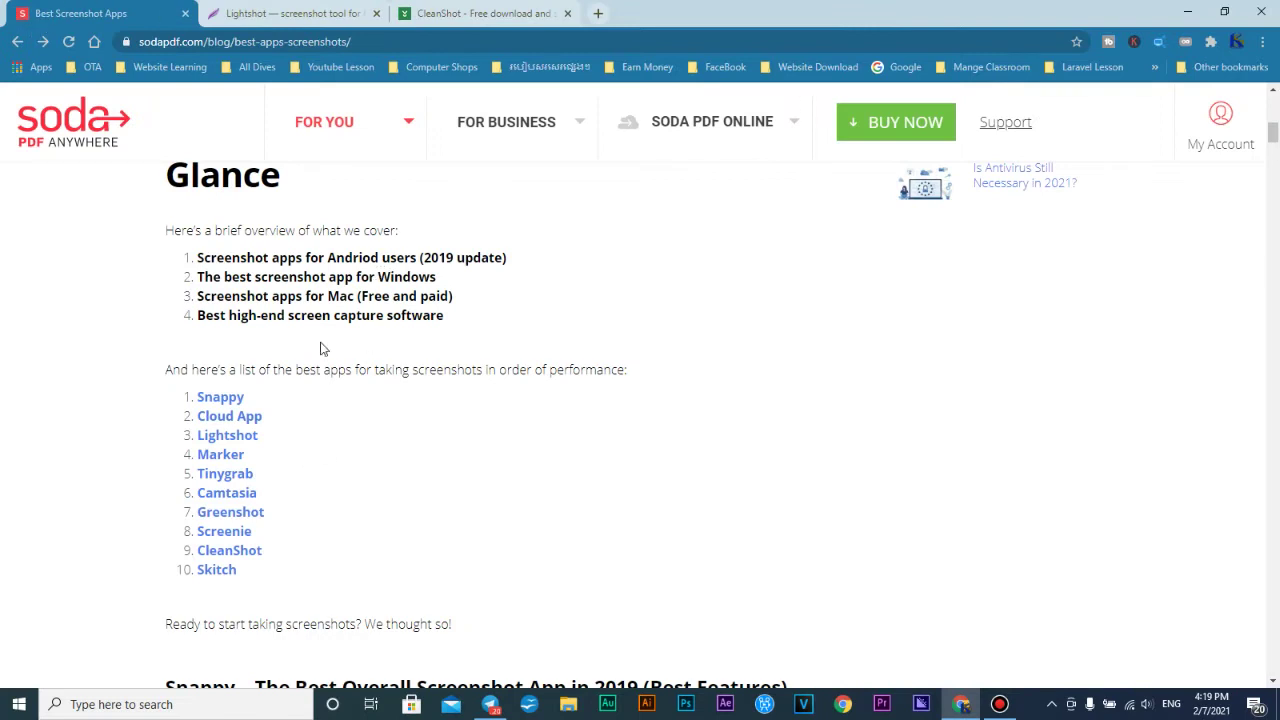
pyautogui.click(470, 13)
pyautogui.click(290, 13)
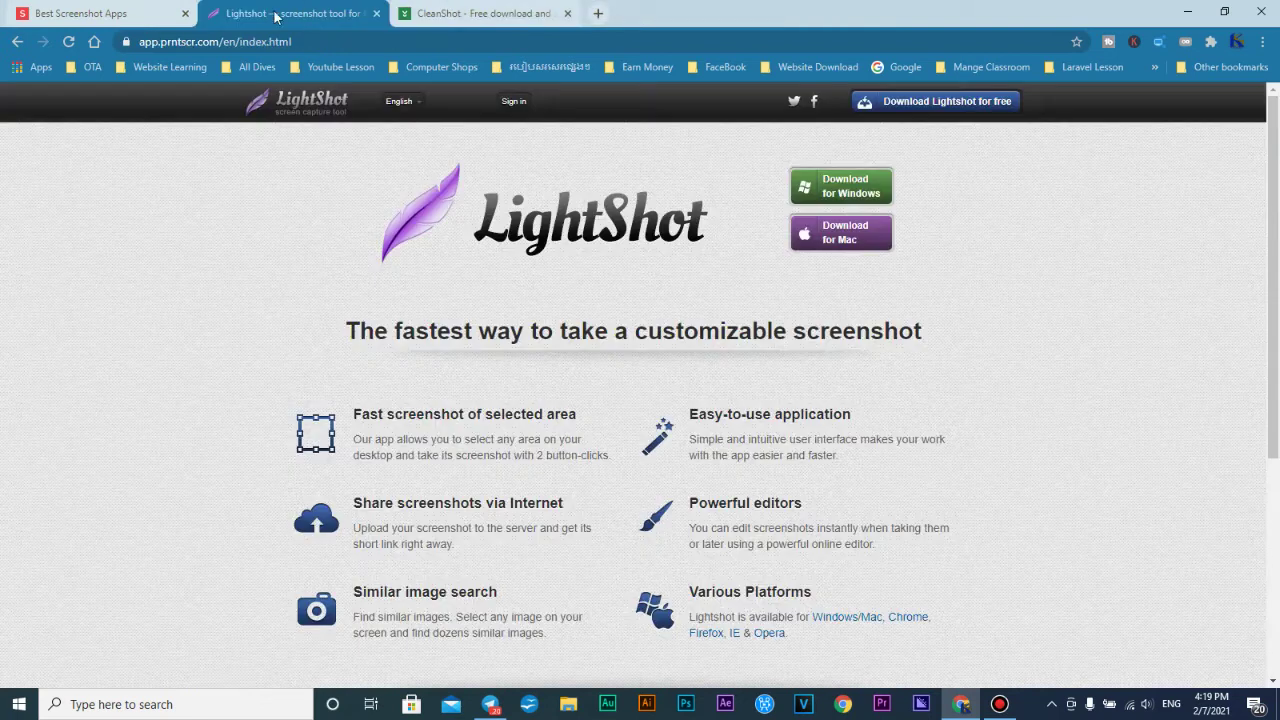
pyautogui.click(476, 13)
pyautogui.click(598, 13)
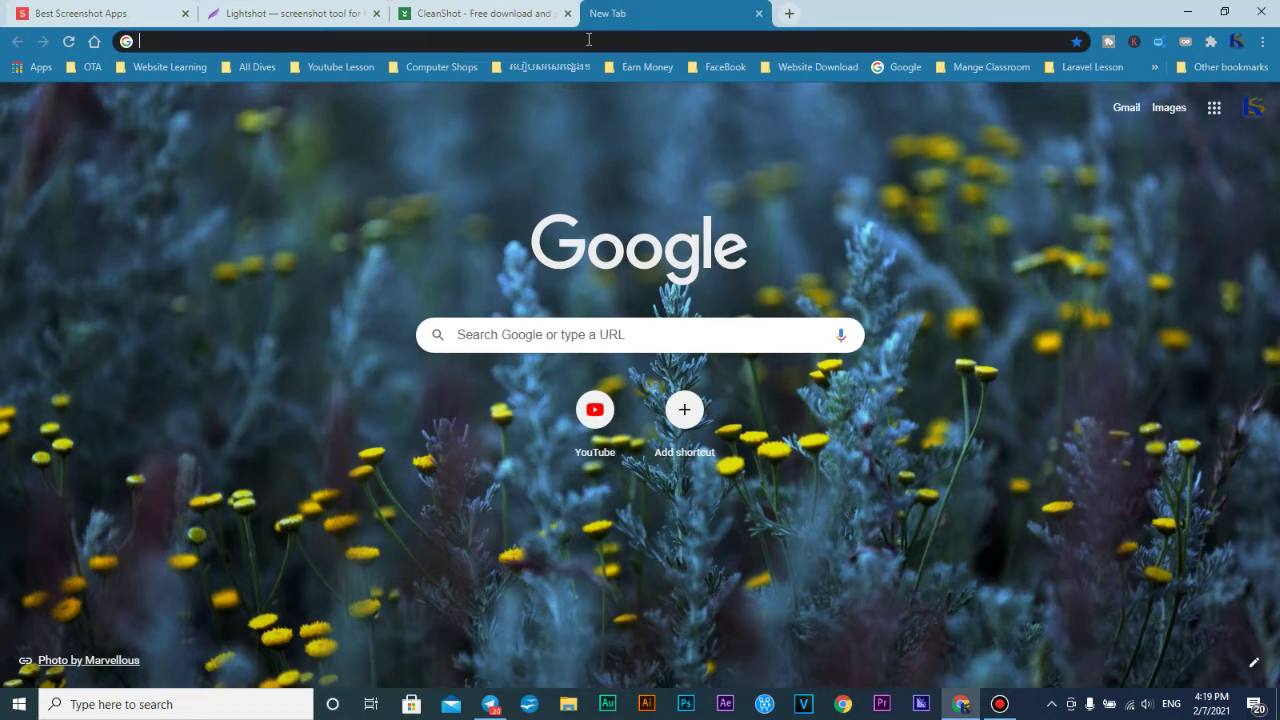
# Search for 'get into pc' and open the Get Into PC homepage
pyautogui.write('get into pc')
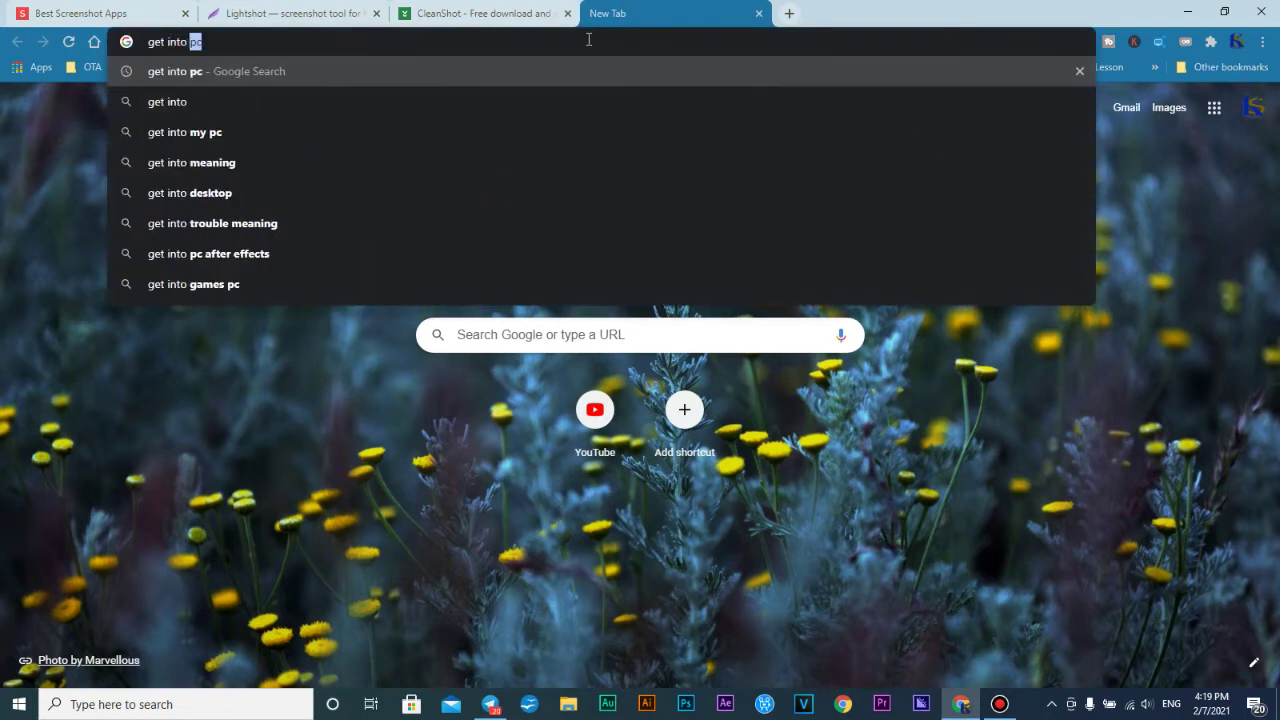
pyautogui.press('Return')
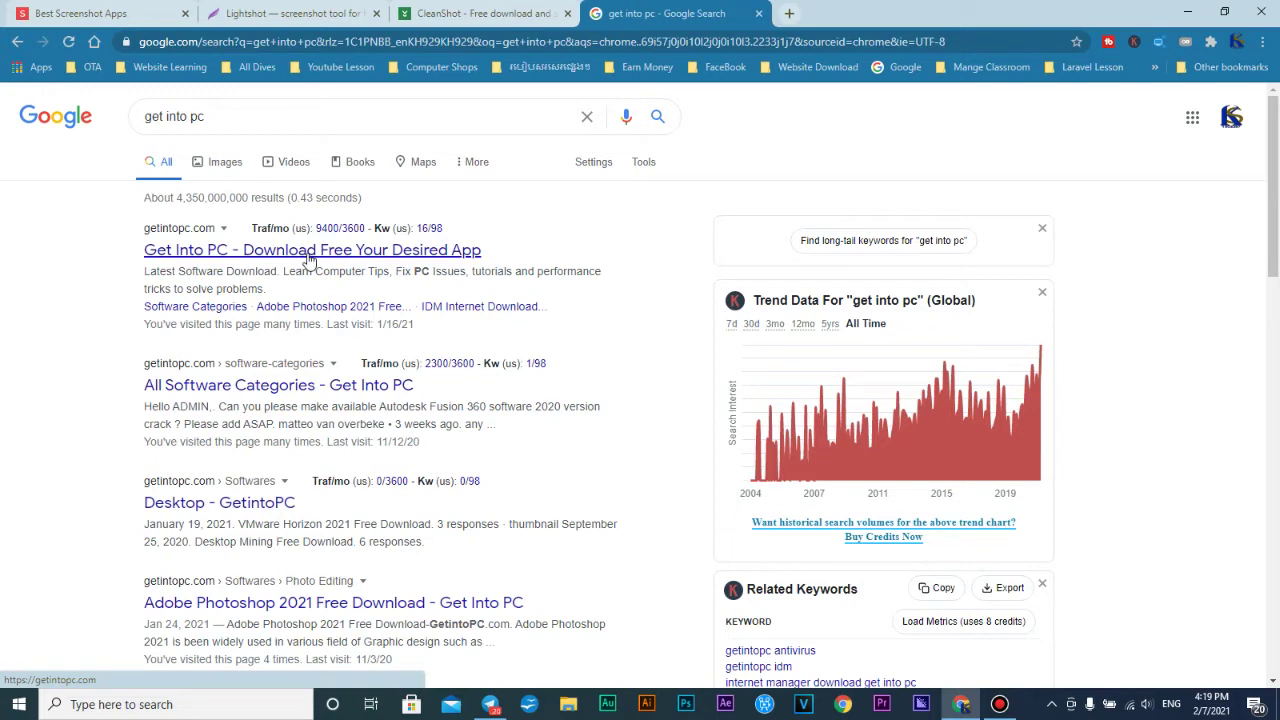
pyautogui.click(310, 255)
pyautogui.scroll(-1, 521, 392)
pyautogui.scroll(-1, 521, 370)
pyautogui.scroll(2, 500, 280)
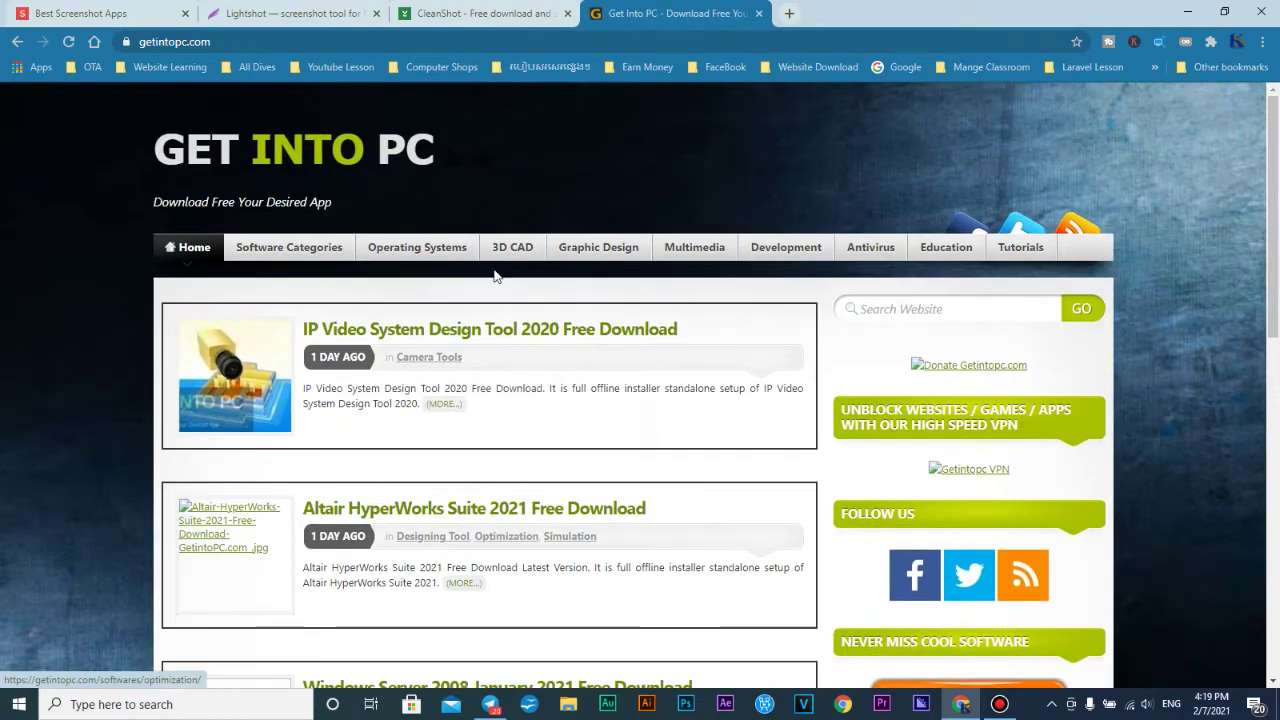
# Search the Get Into PC site for 'bandicam' and scroll through the results
pyautogui.click(938, 311)
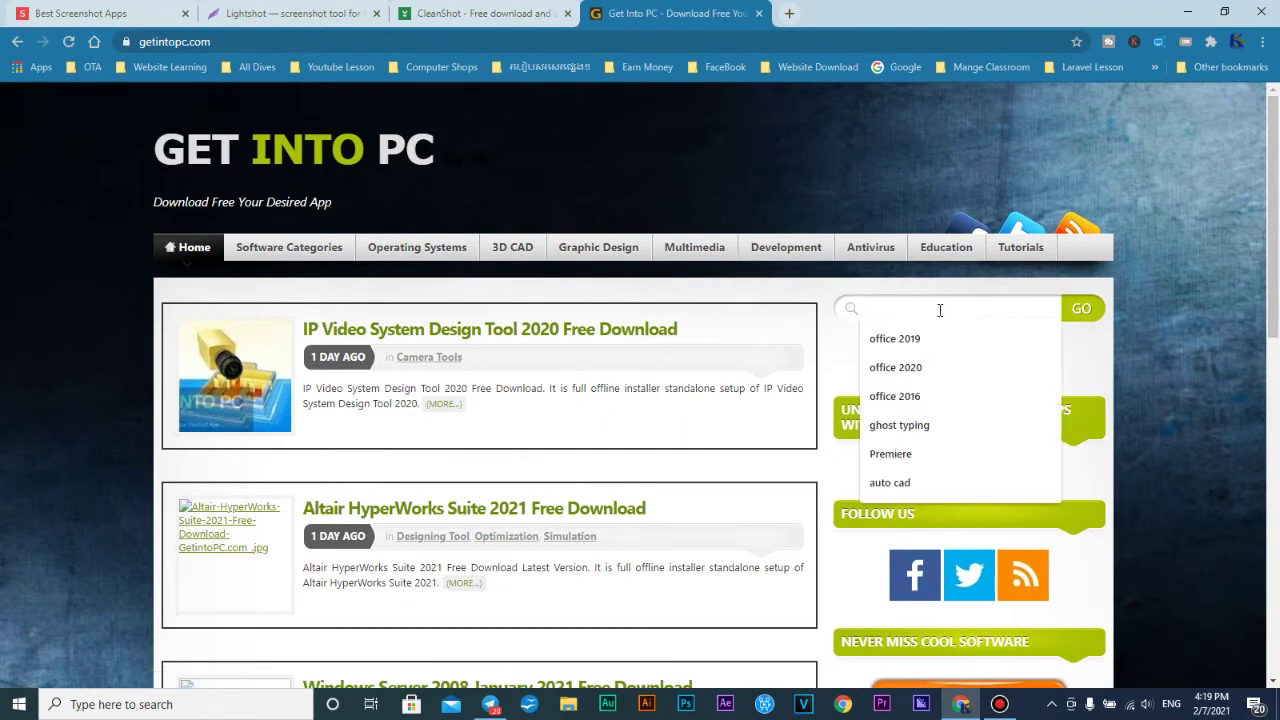
pyautogui.write('bandicam')
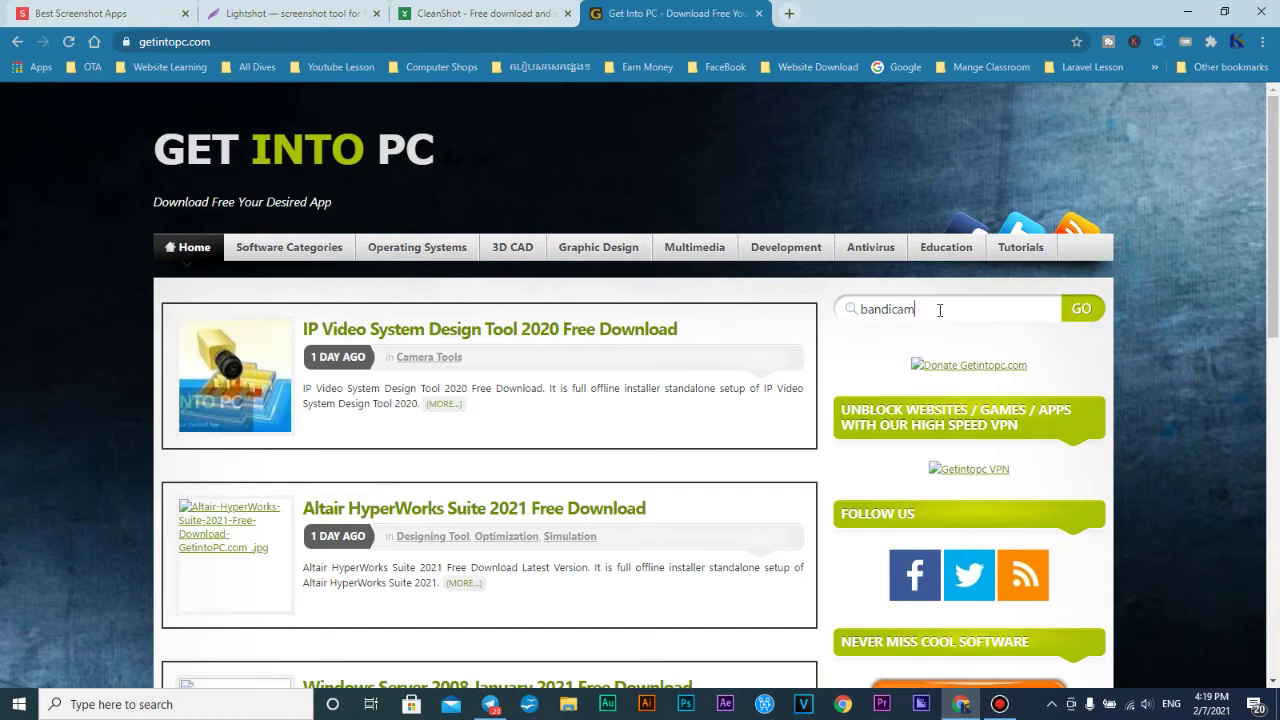
pyautogui.moveTo(916, 313); pyautogui.dragTo(856, 325)
pyautogui.click(1081, 309)
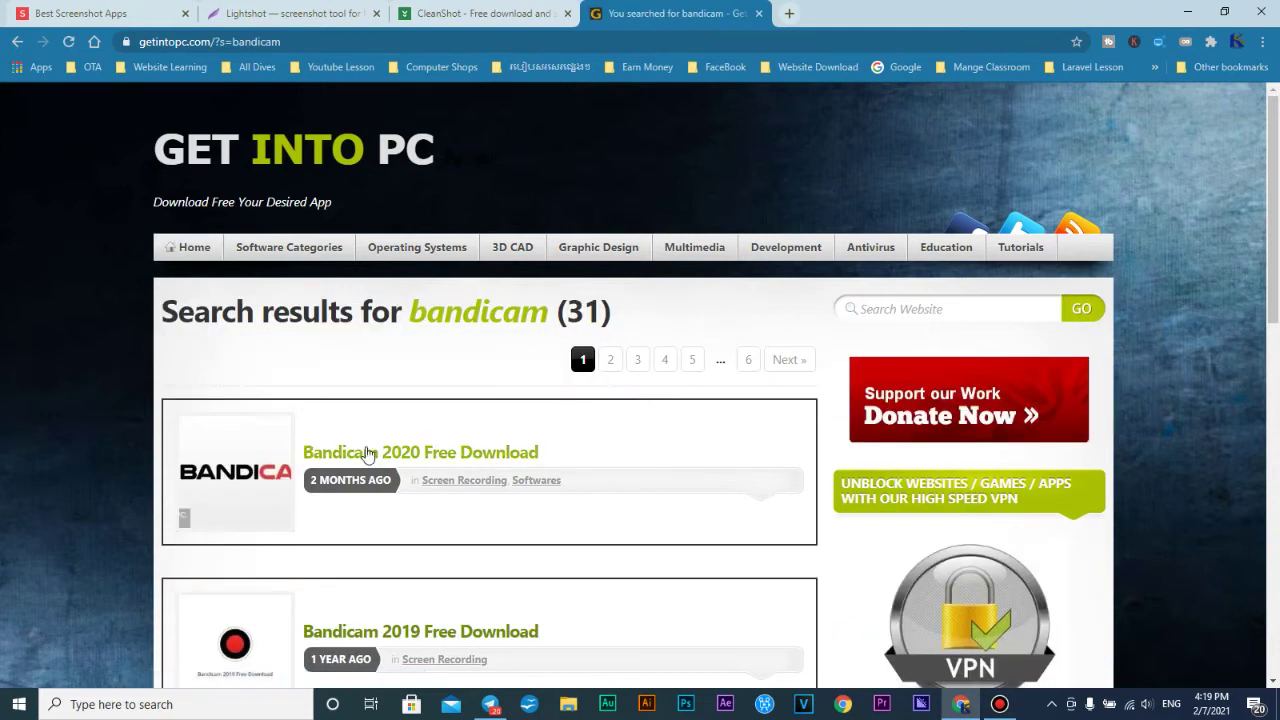
pyautogui.scroll(-1, 400, 519)
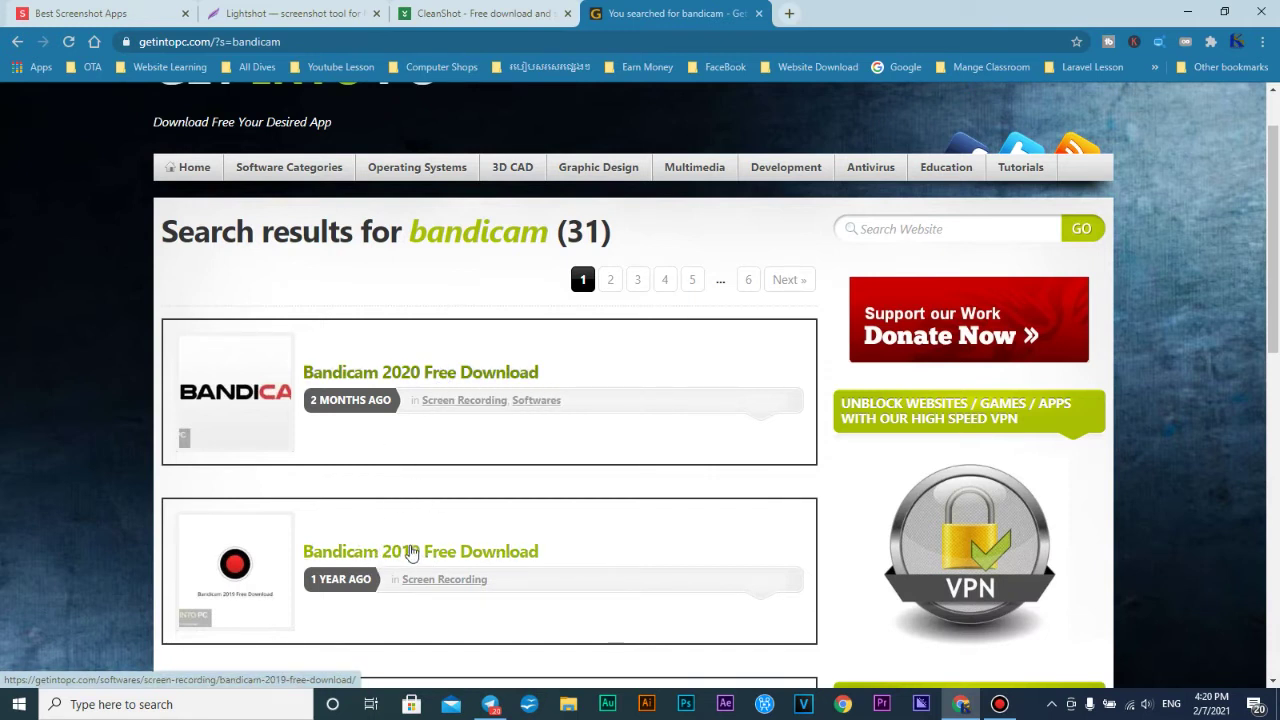
pyautogui.scroll(-2, 566, 449)
pyautogui.scroll(2, 546, 471)
pyautogui.scroll(-1, 530, 477)
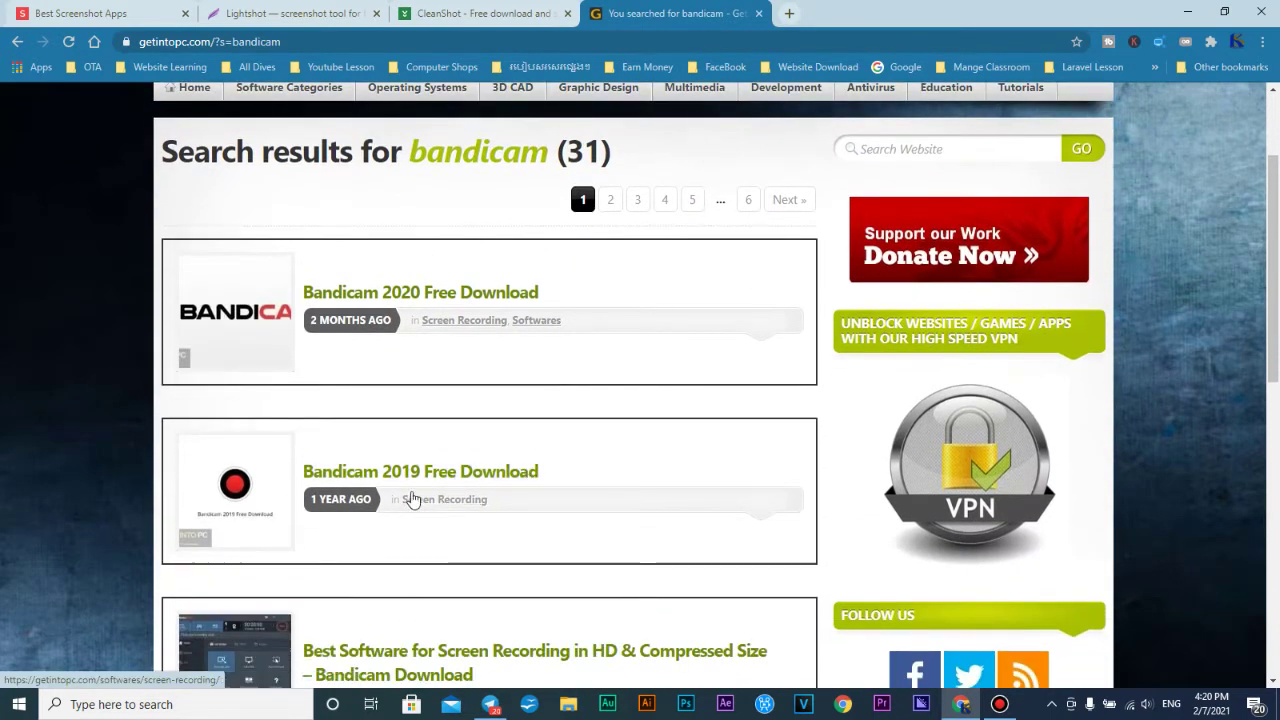
pyautogui.click(427, 476)
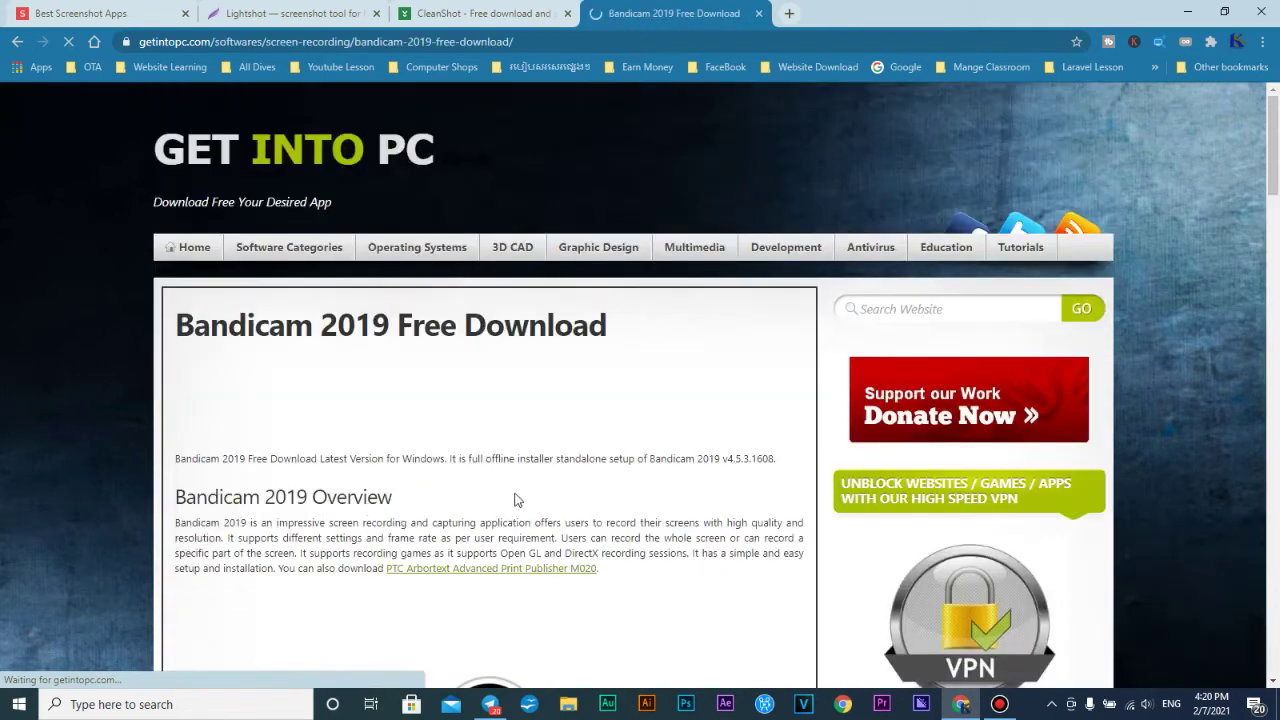
pyautogui.scroll(-15, 519, 415)
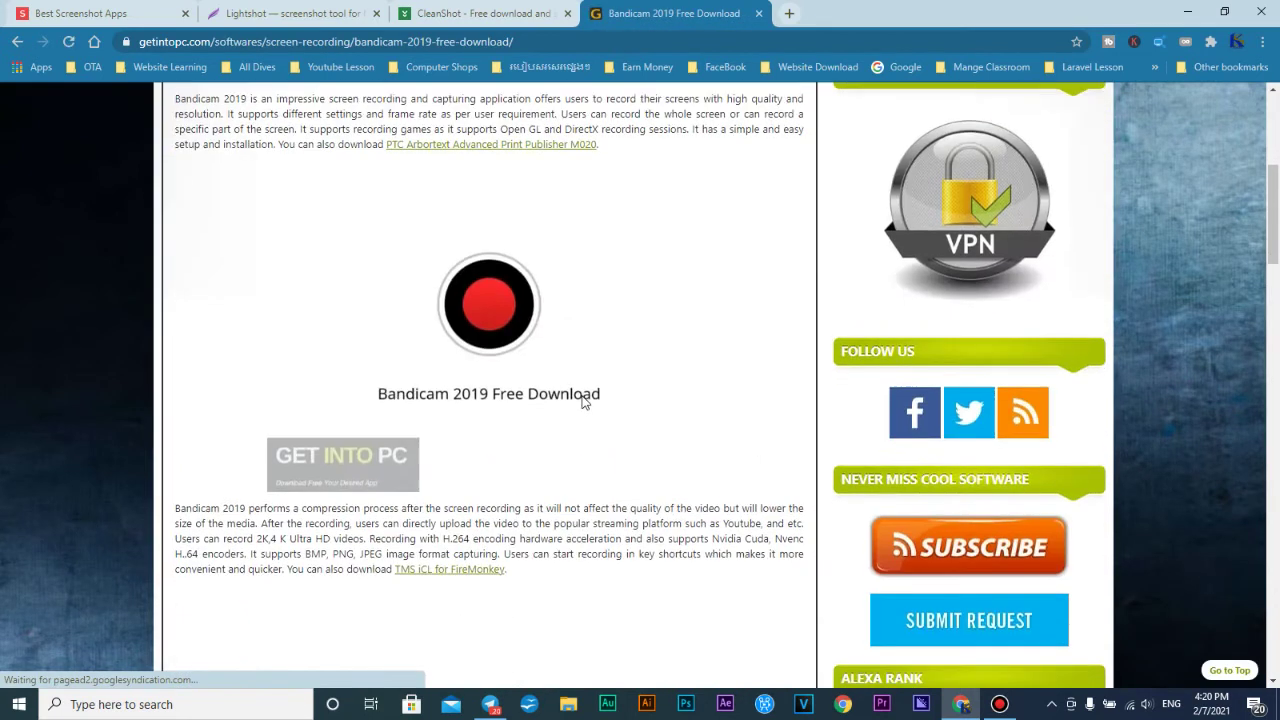
pyautogui.scroll(-10, 551, 366)
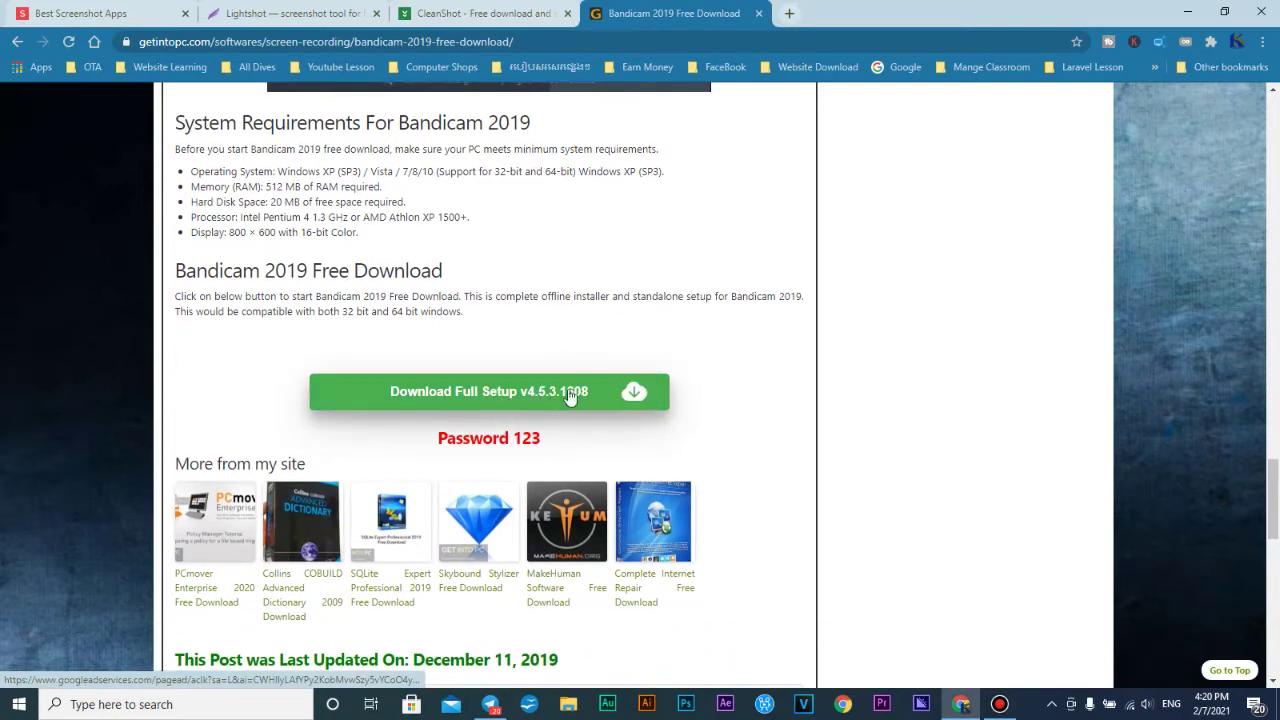
pyautogui.scroll(10, 541, 310)
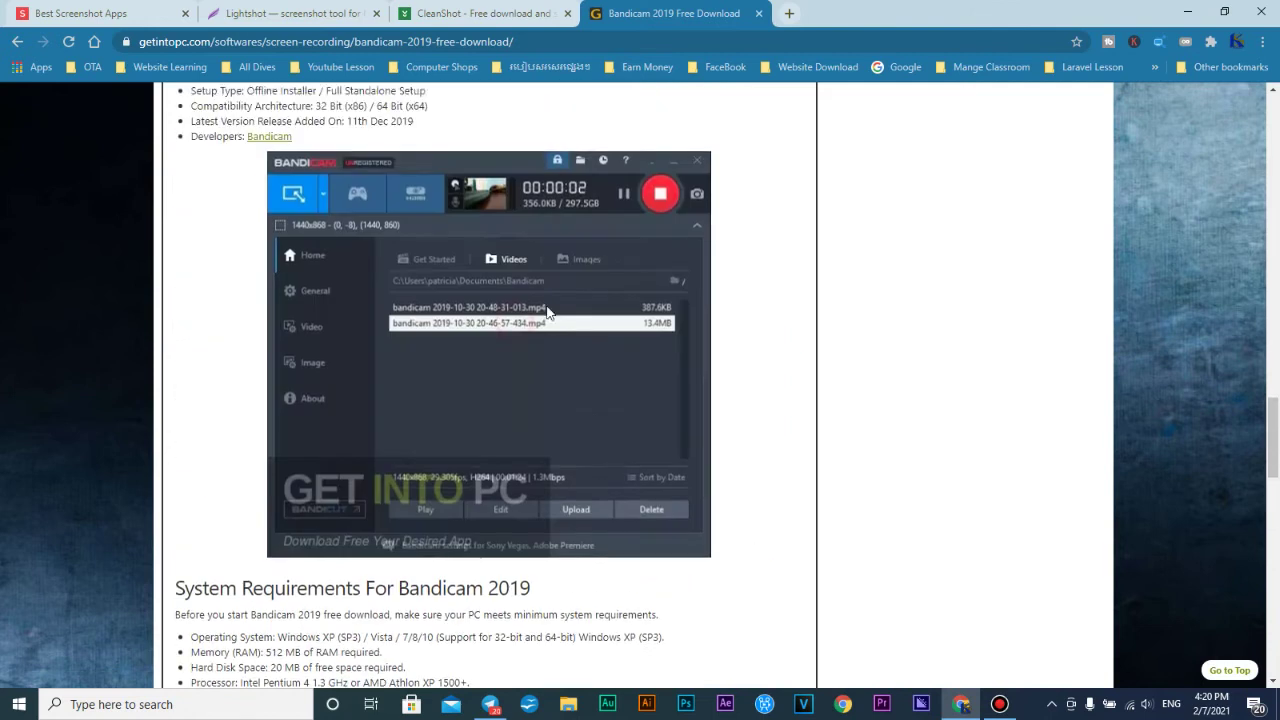
pyautogui.scroll(8, 557, 328)
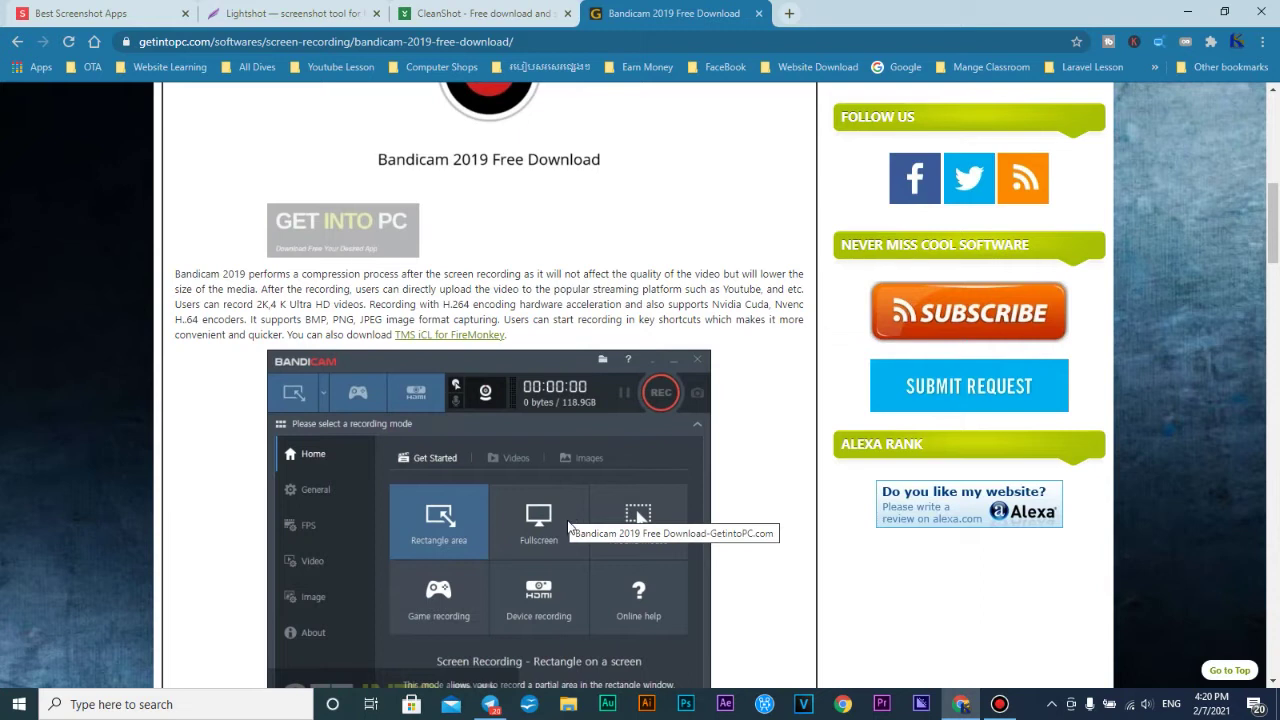
pyautogui.scroll(-5, 566, 522)
pyautogui.scroll(-2, 588, 455)
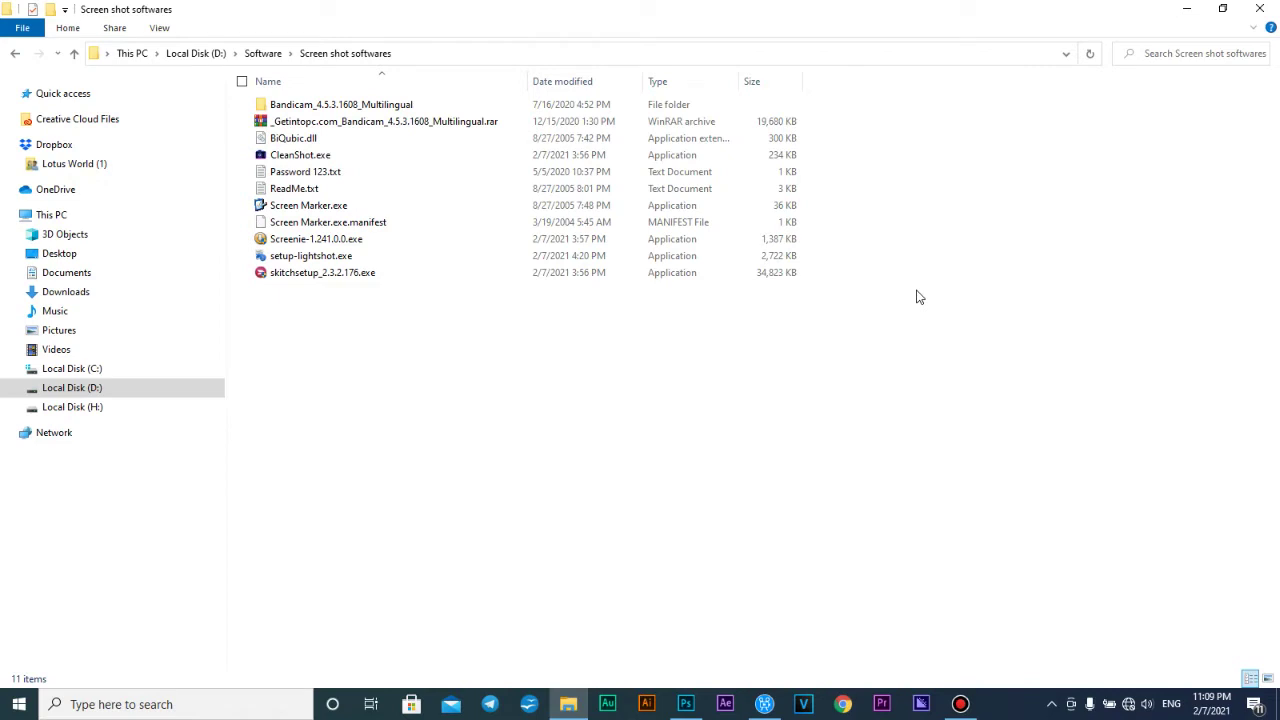
# Select the Bandicam_4.5.3.1608_Multilingual folder, then hide Explorer to reveal the desktop
pyautogui.click(380, 107)
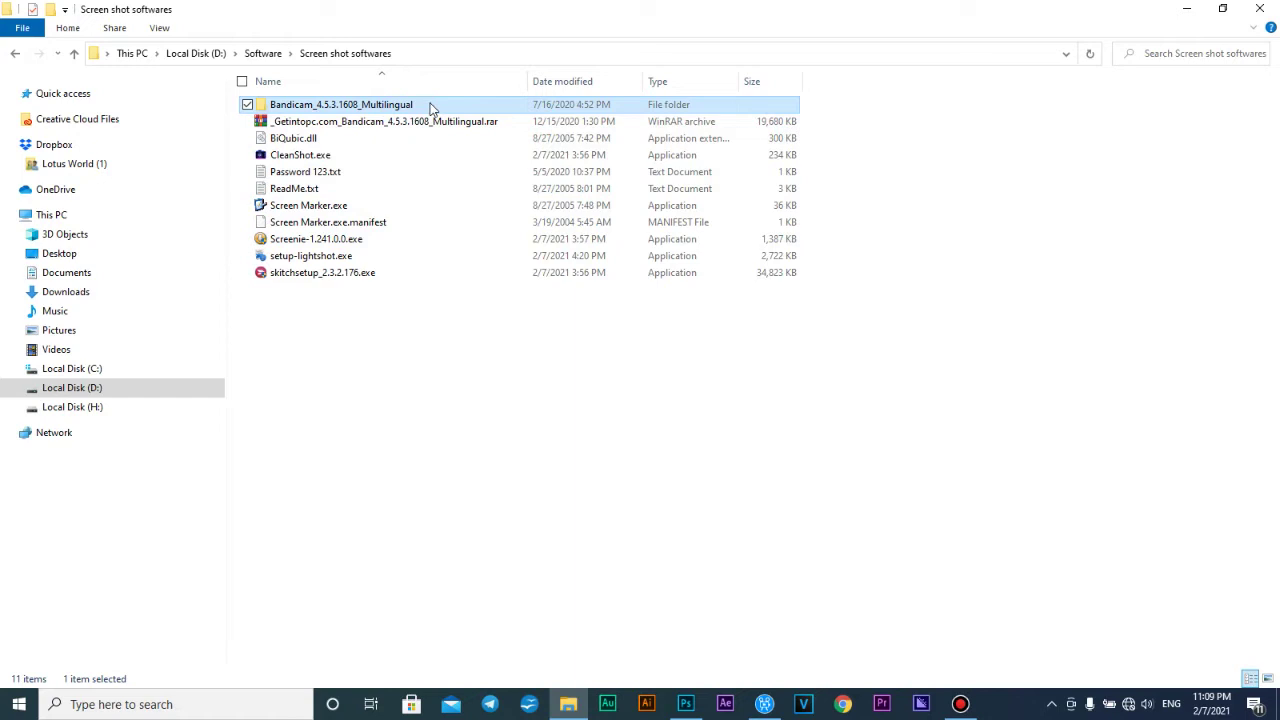
pyautogui.press('super')
pyautogui.press('super')
pyautogui.press('super+d')
pyautogui.press('super')
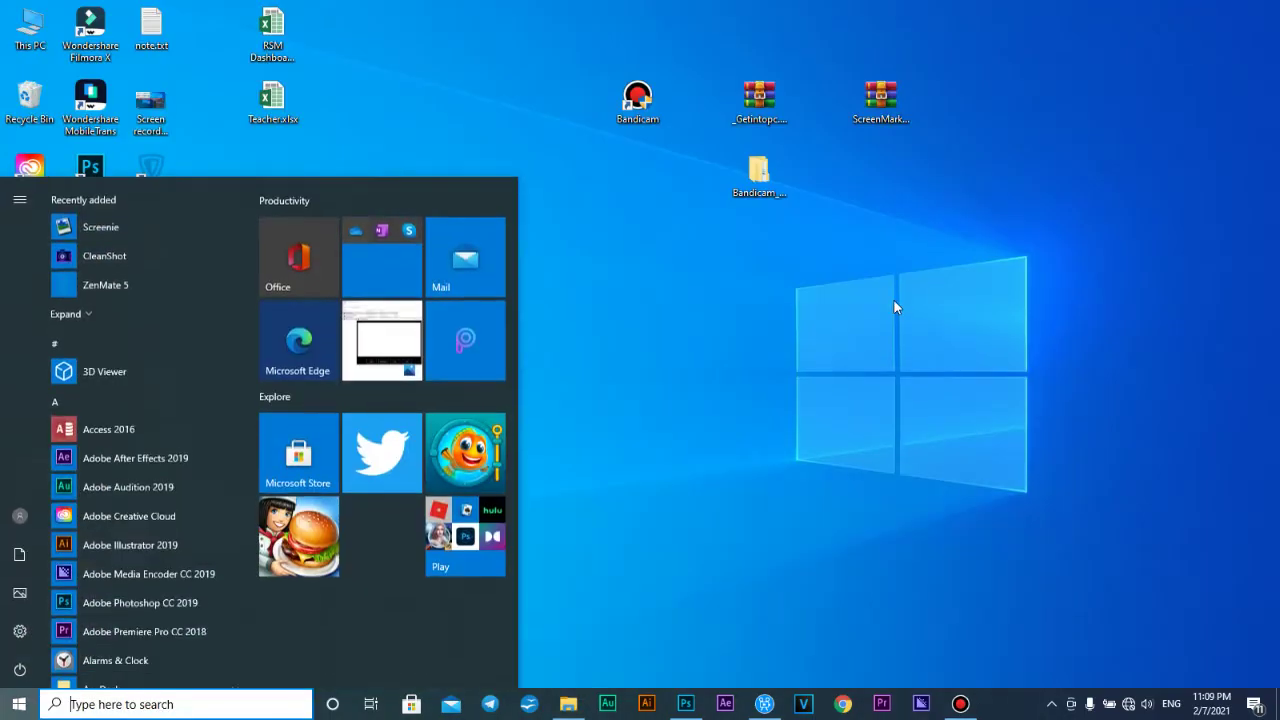
# Launch Windows Security by searching 'de' in the Start menu
pyautogui.press('super+d')
pyautogui.click(1268, 10)
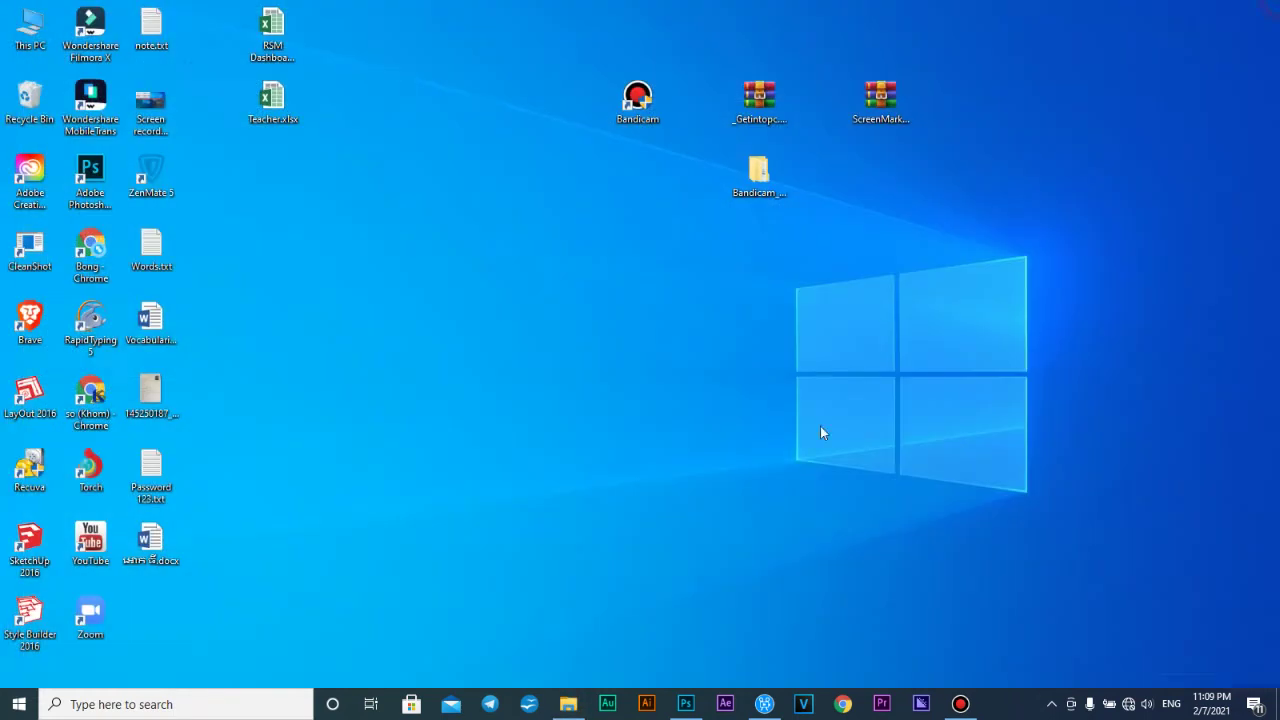
pyautogui.press('super')
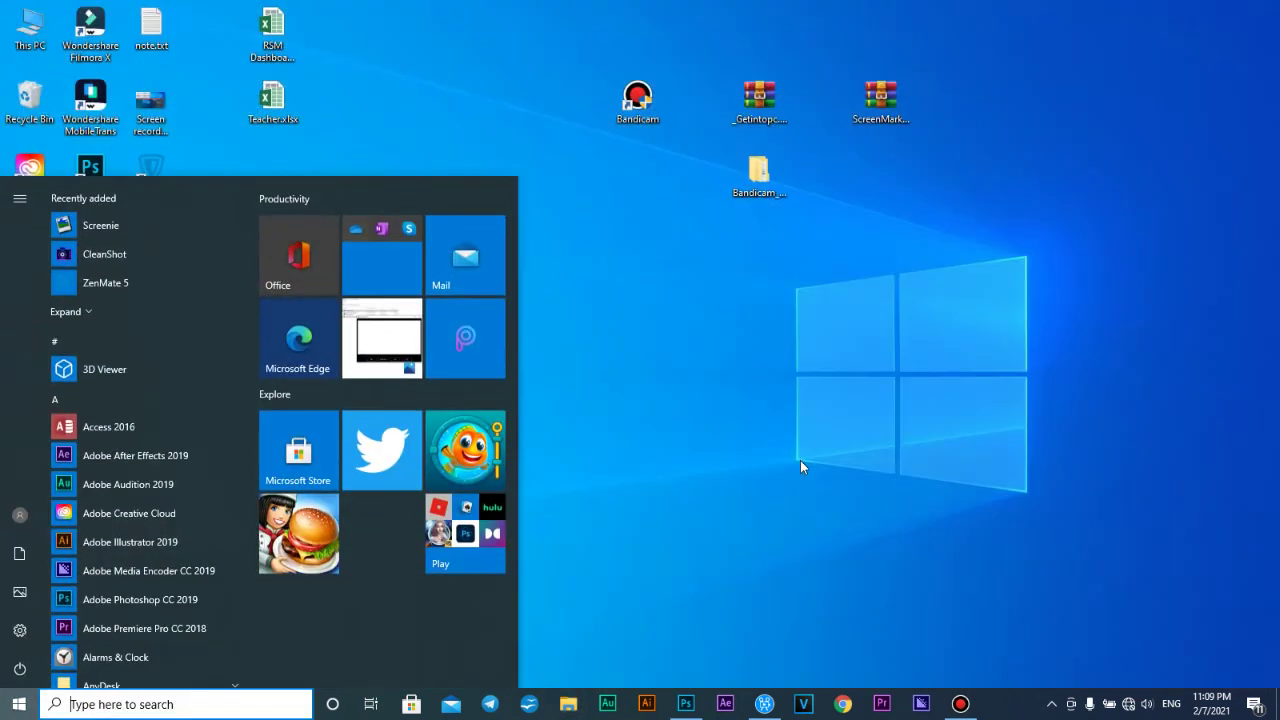
pyautogui.write('de')
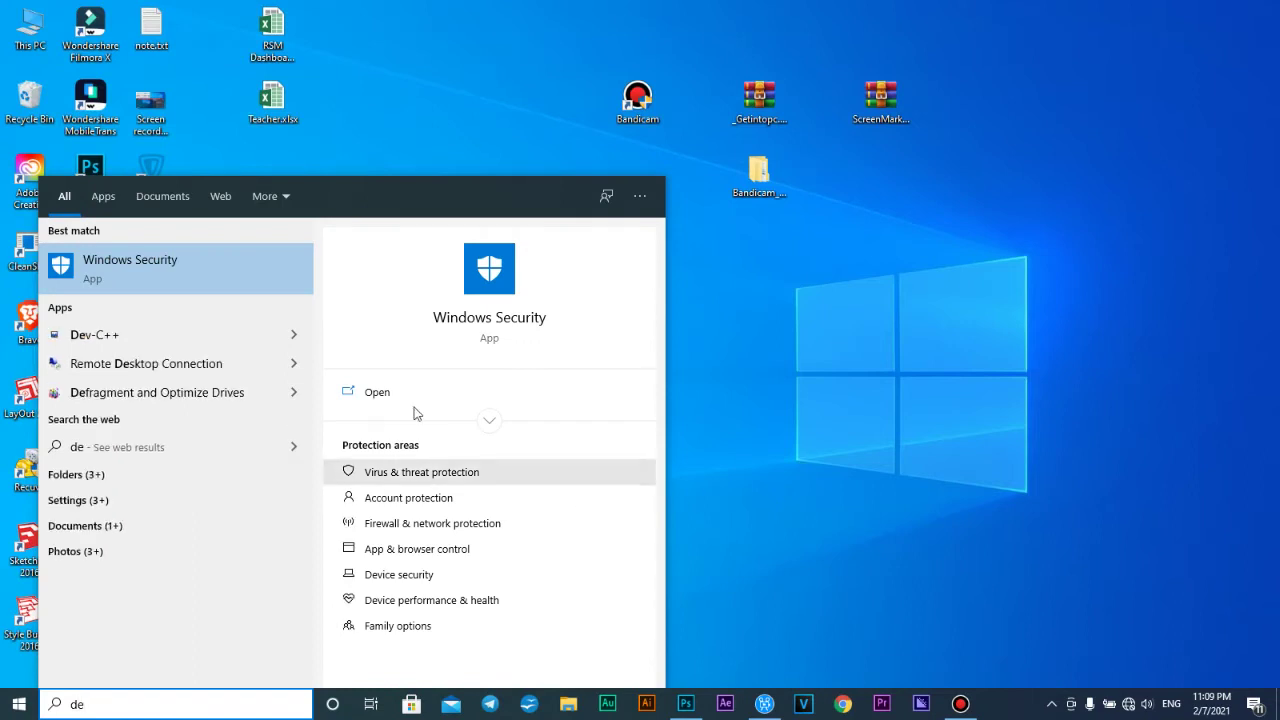
pyautogui.click(215, 290)
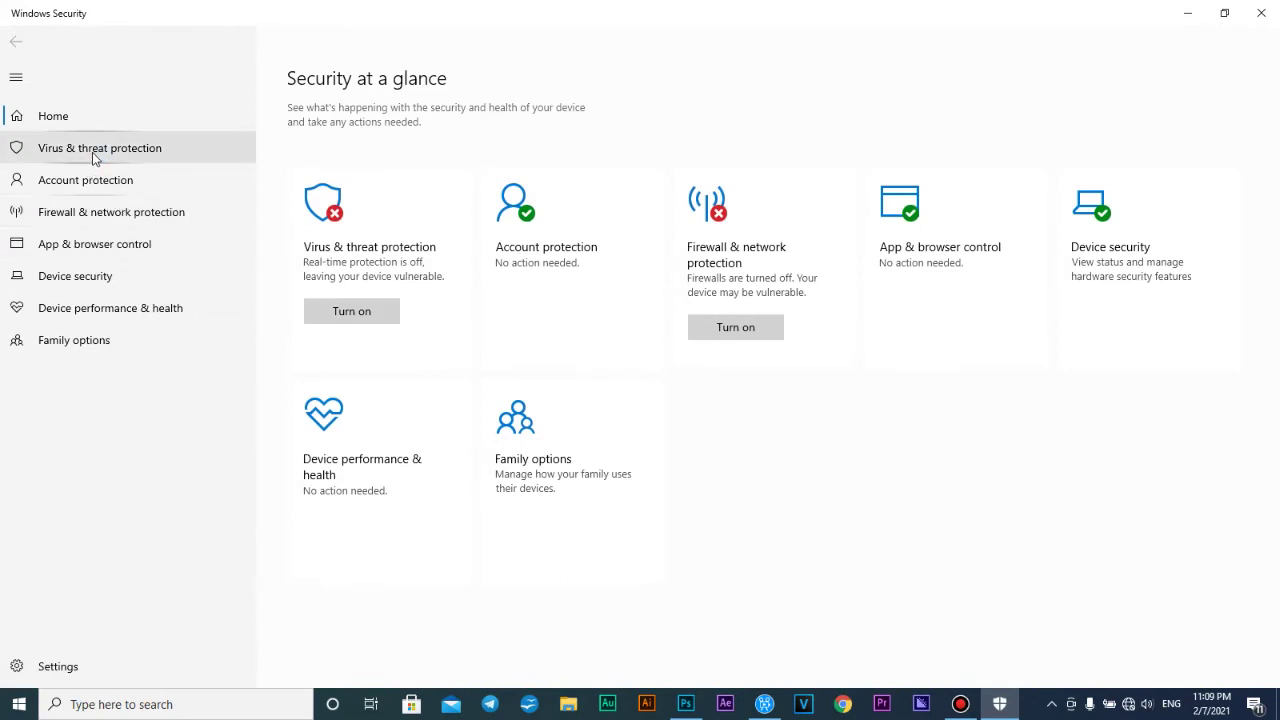
# Toggle Real-time protection in the Virus & threat protection settings
pyautogui.click(109, 162)
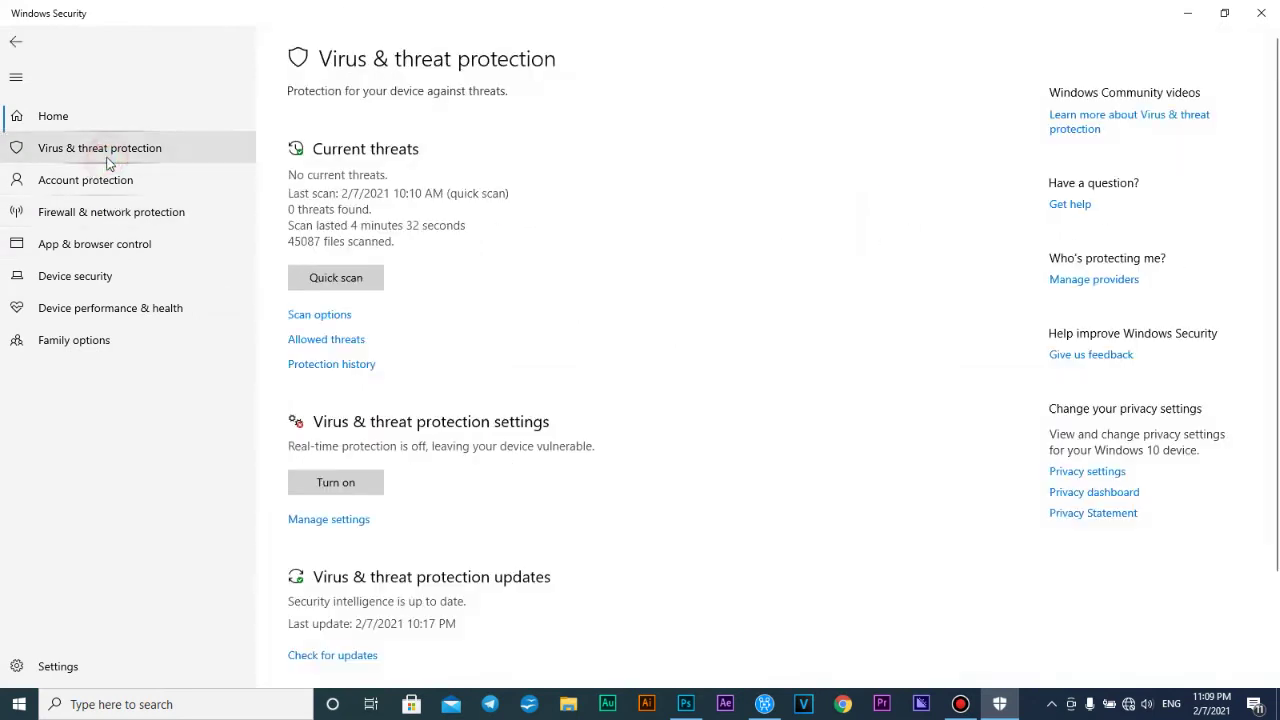
pyautogui.click(322, 522)
pyautogui.click(303, 289)
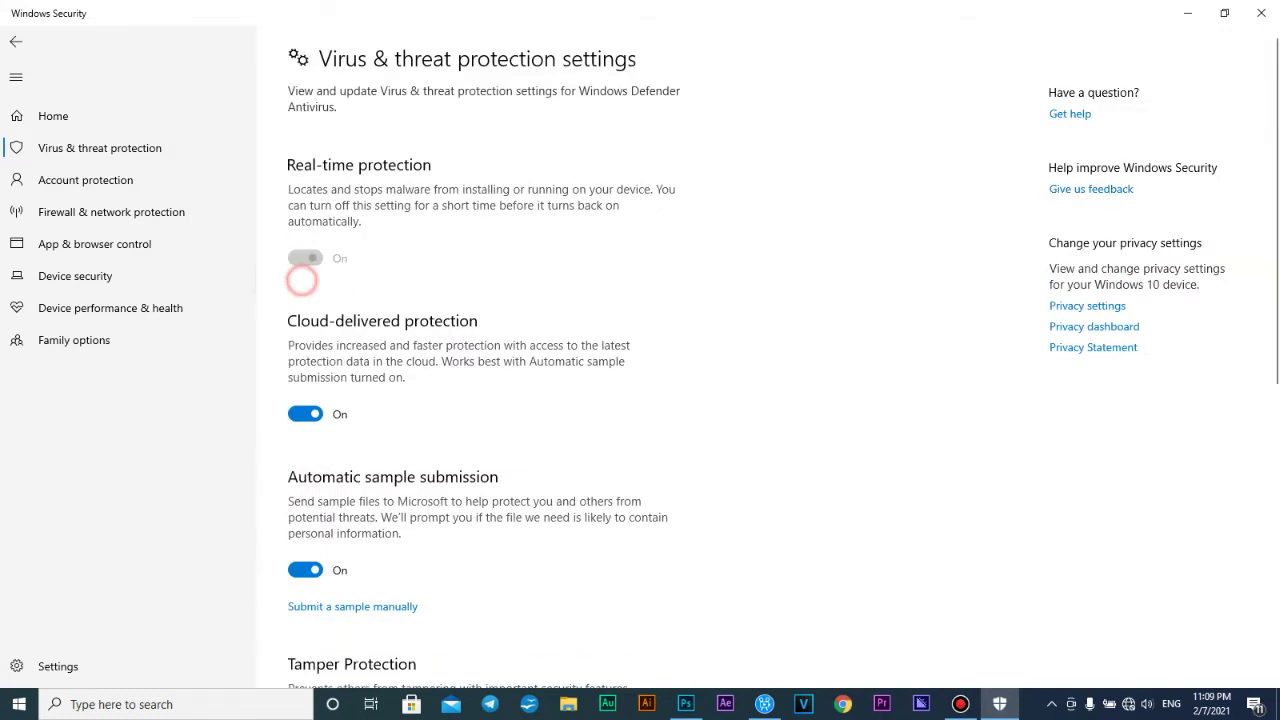
pyautogui.click(305, 259)
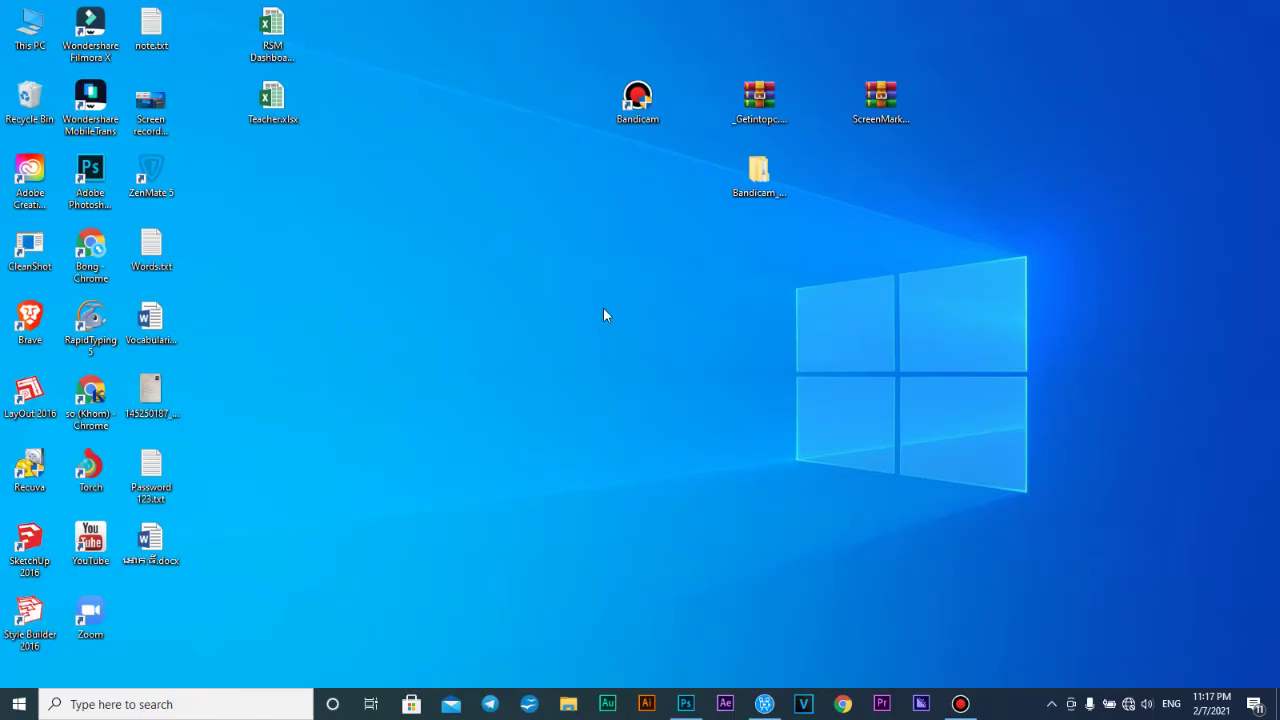
pyautogui.press('super')
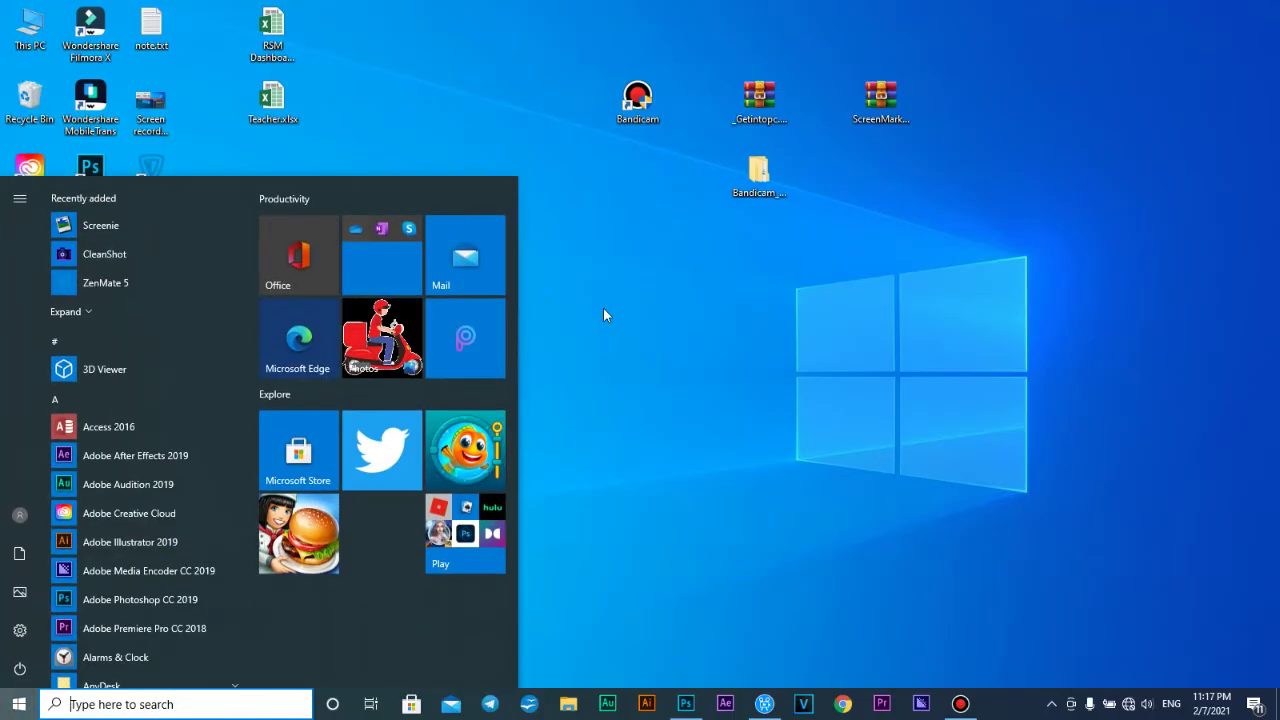
pyautogui.click(604, 315)
pyautogui.click(962, 704)
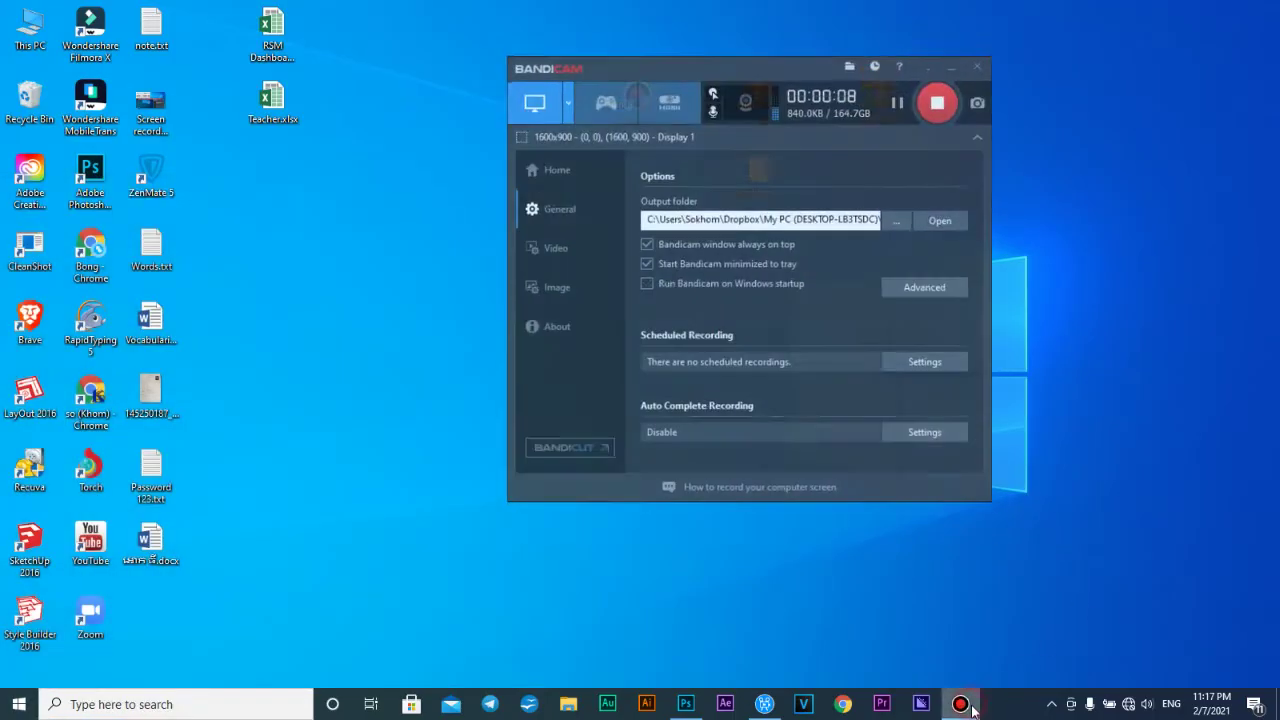
pyautogui.click(968, 706)
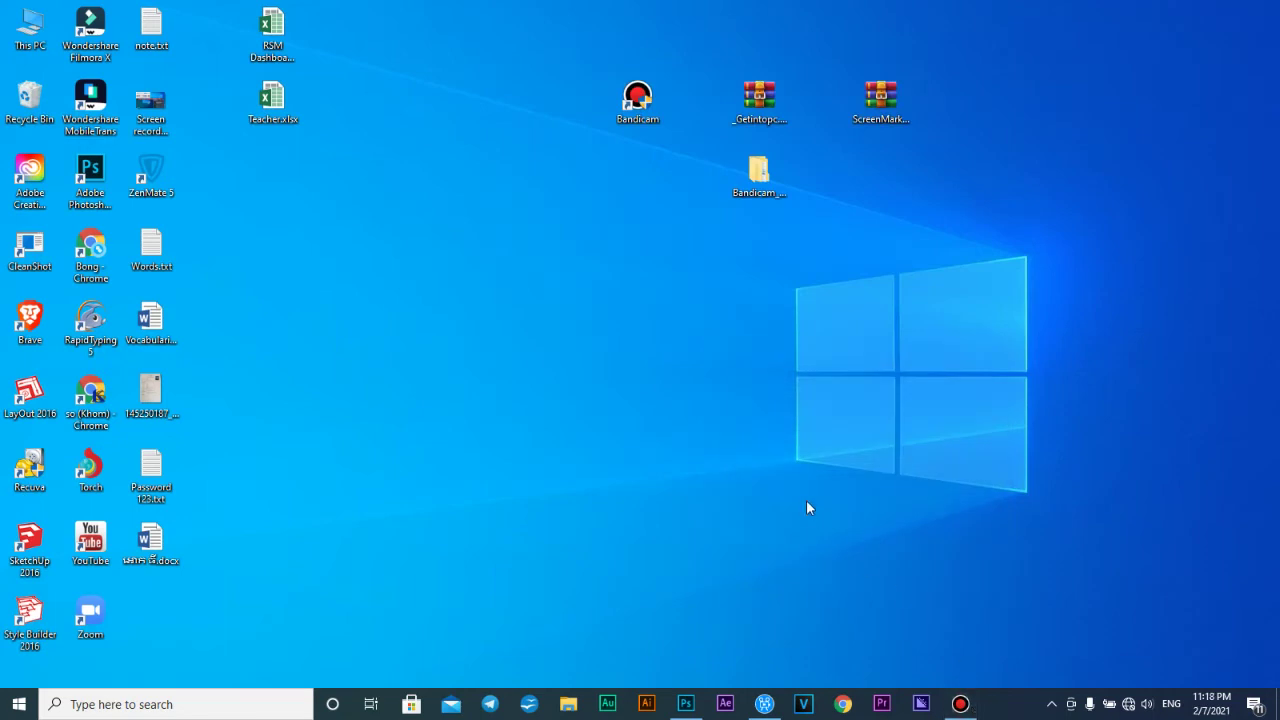
pyautogui.press('super')
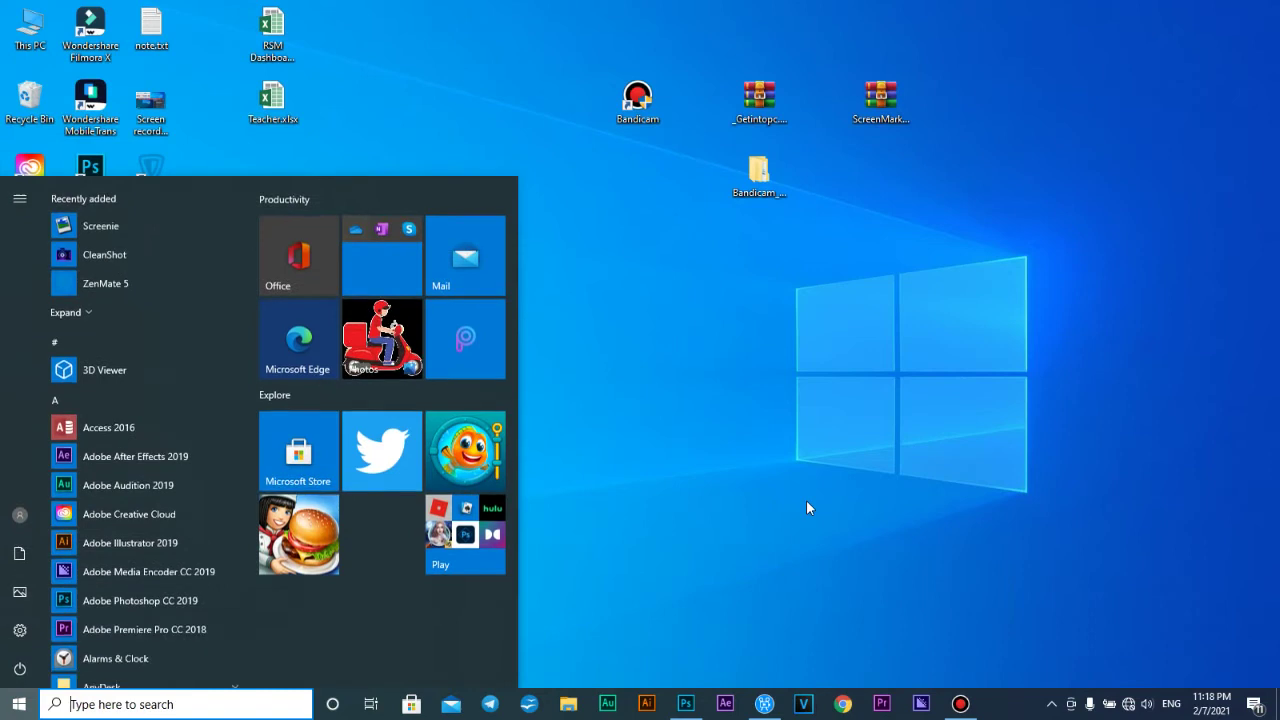
# Find and open Windows Defender Firewall from a Start menu search
pyautogui.press('super')
pyautogui.press('super')
pyautogui.press('super')
pyautogui.press('super')
pyautogui.write('figh')
pyautogui.press('BackSpace')
pyautogui.press('BackSpace')
pyautogui.press('BackSpace')
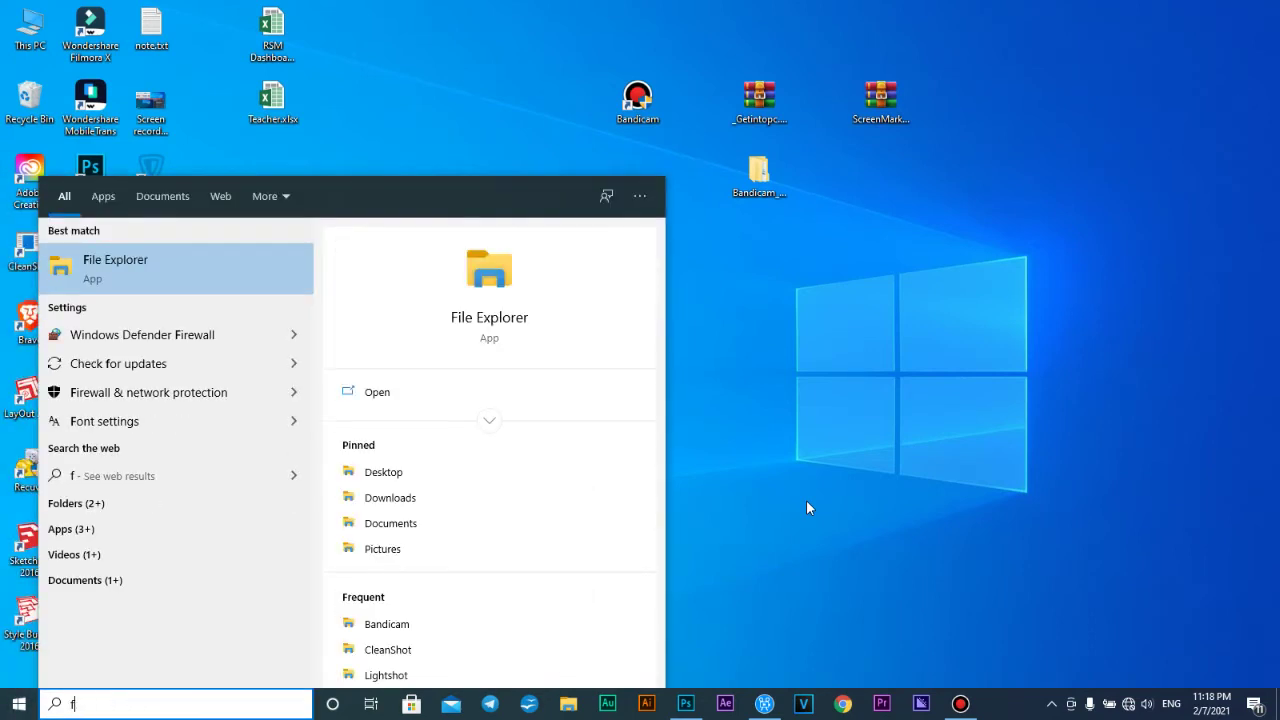
pyautogui.press('Down')
pyautogui.press('Down')
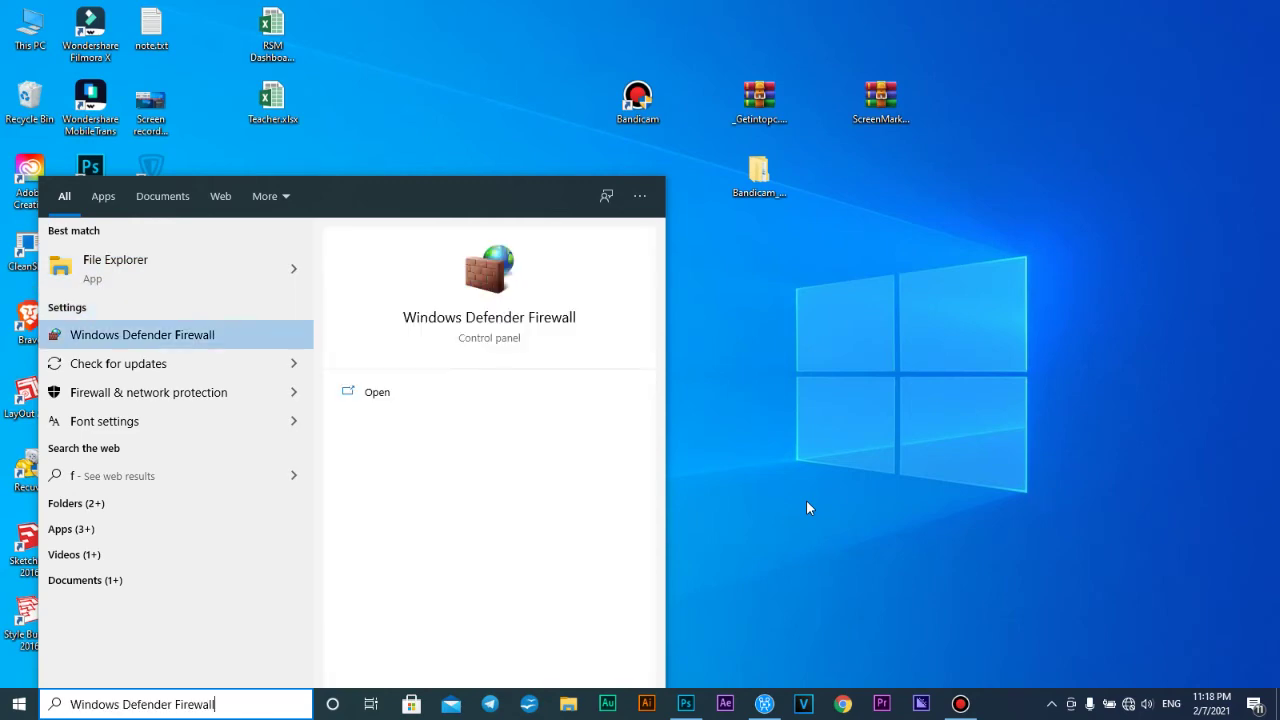
pyautogui.press('Escape')
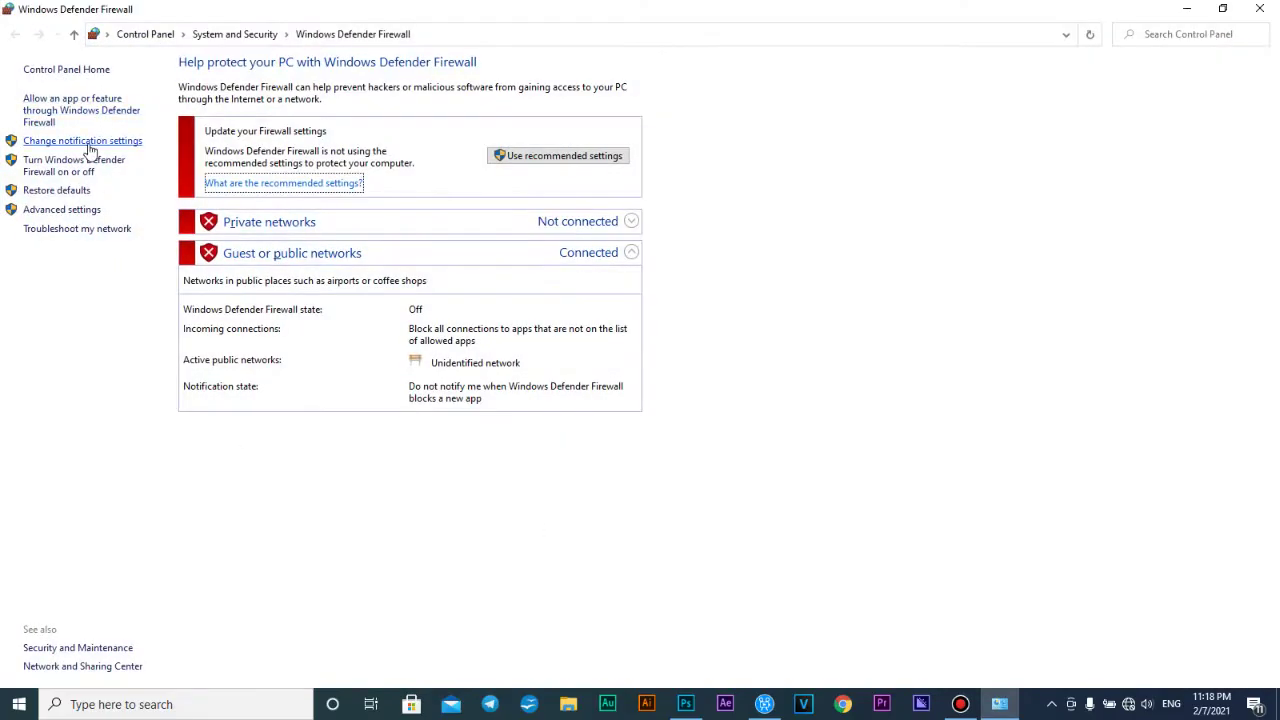
# Keep the firewall off for private and public networks, confirm with OK, and close
pyautogui.click(85, 143)
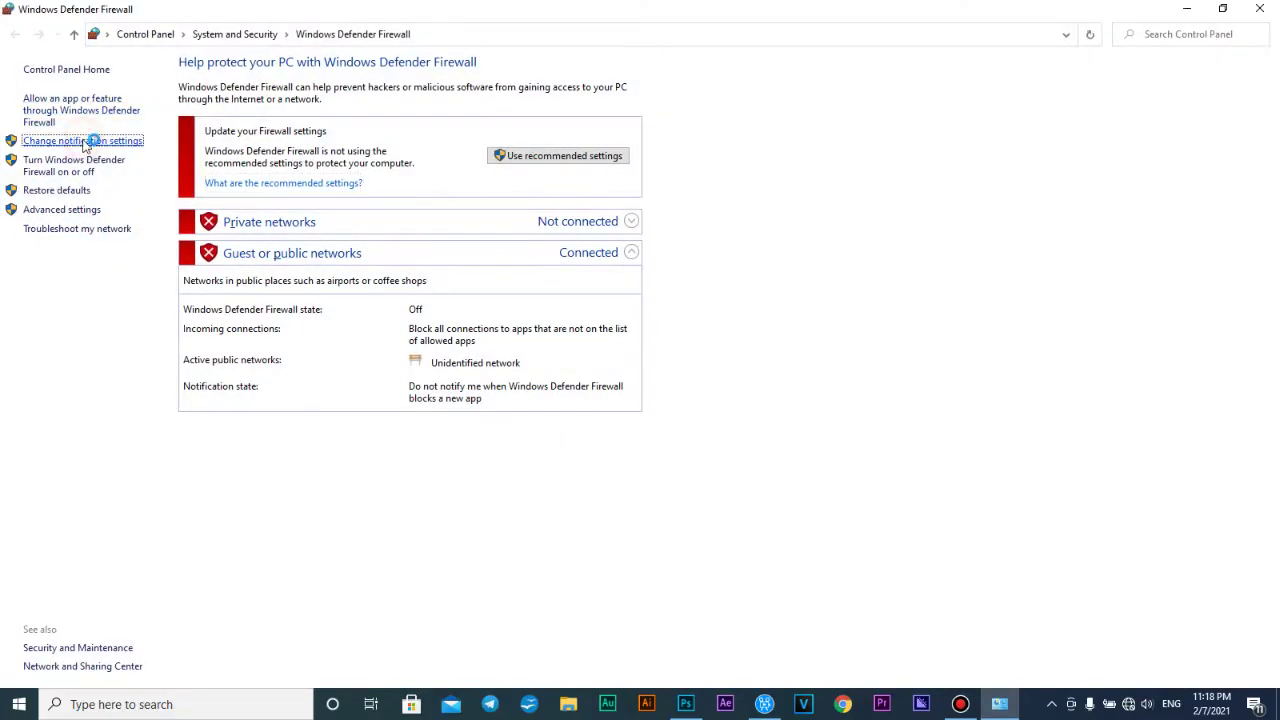
pyautogui.click(456, 184)
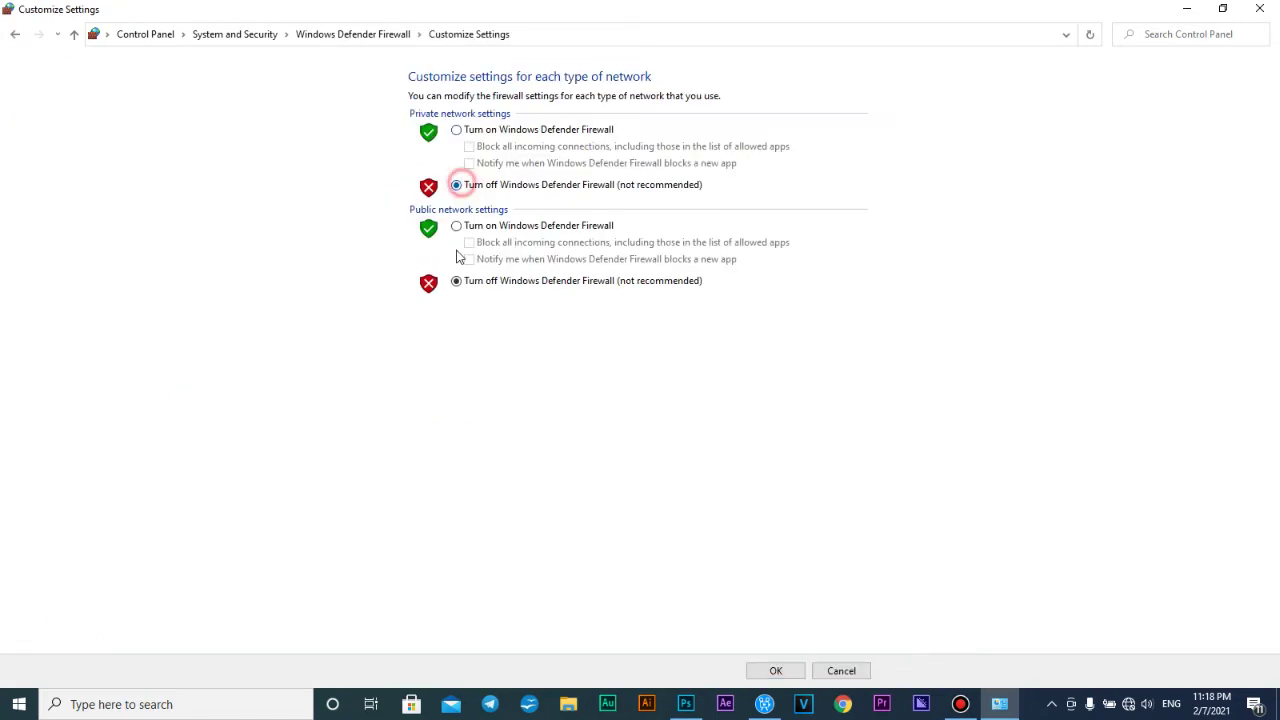
pyautogui.click(456, 281)
pyautogui.click(782, 671)
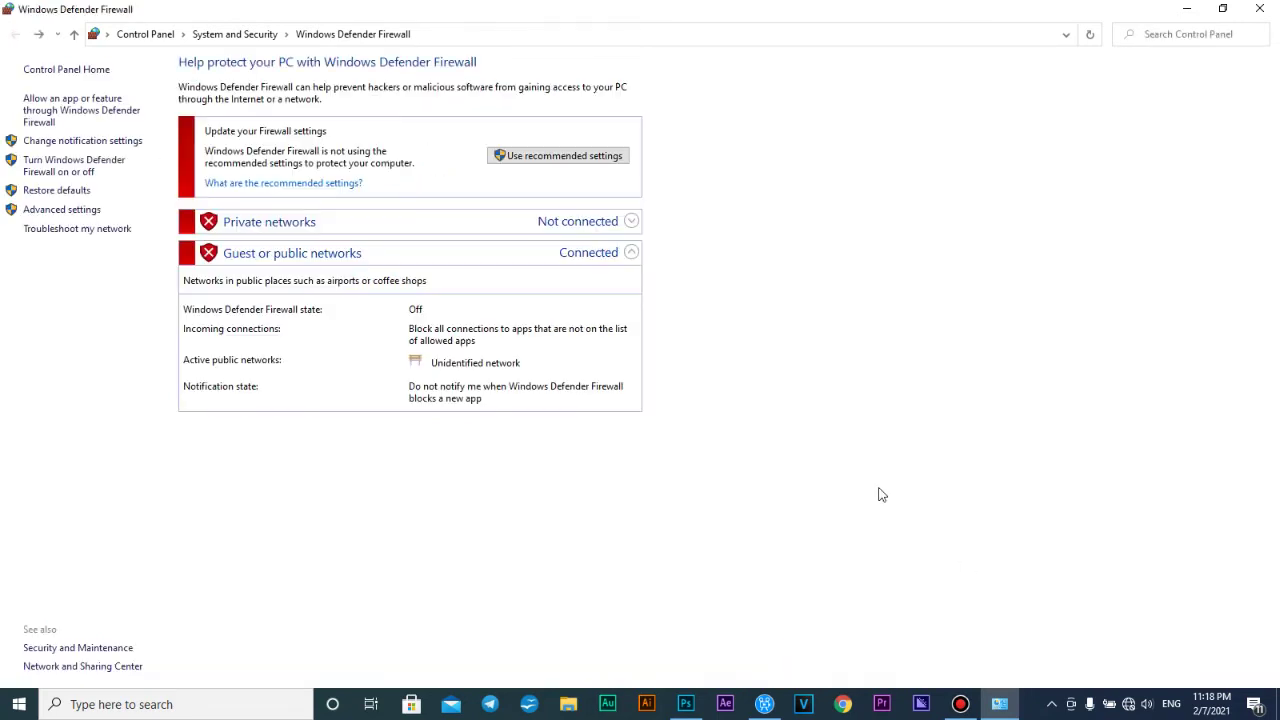
pyautogui.click(1259, 8)
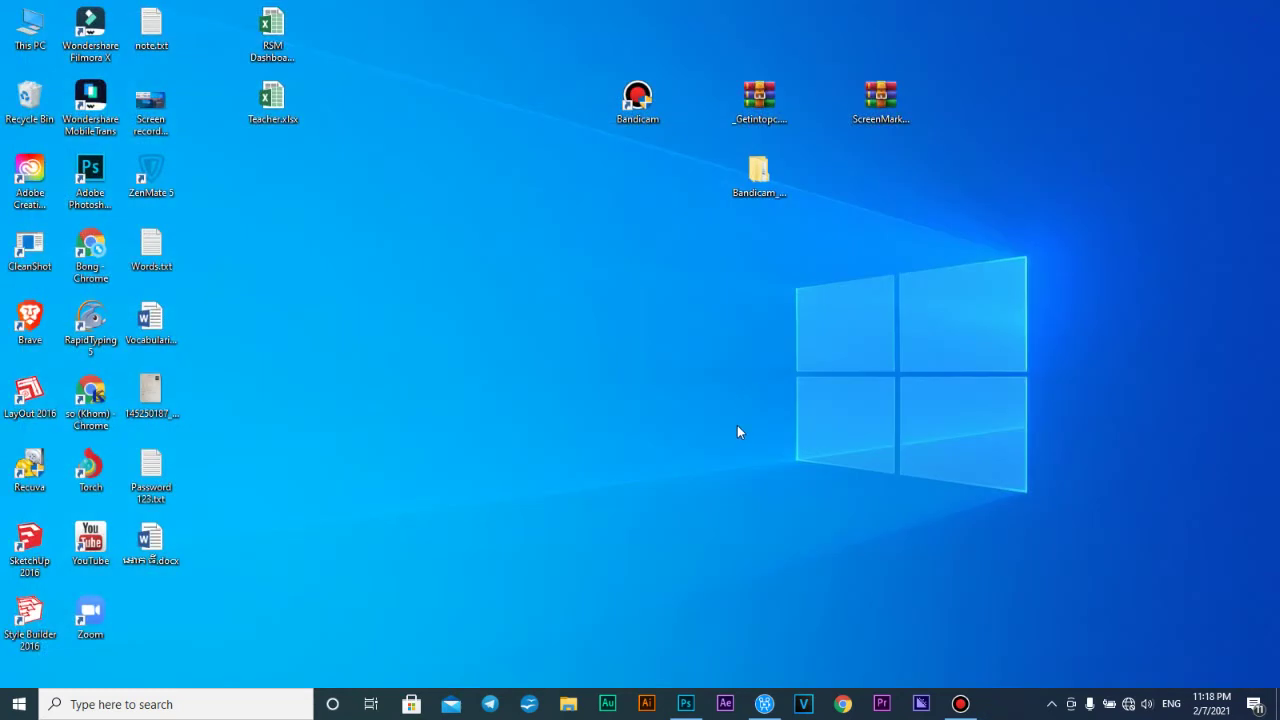
# Refresh the desktop and open D:\Software\Screen shot softwares in File Explorer
pyautogui.rightClick(588, 358)
pyautogui.click(640, 404)
pyautogui.press('super+e')
pyautogui.click(120, 389)
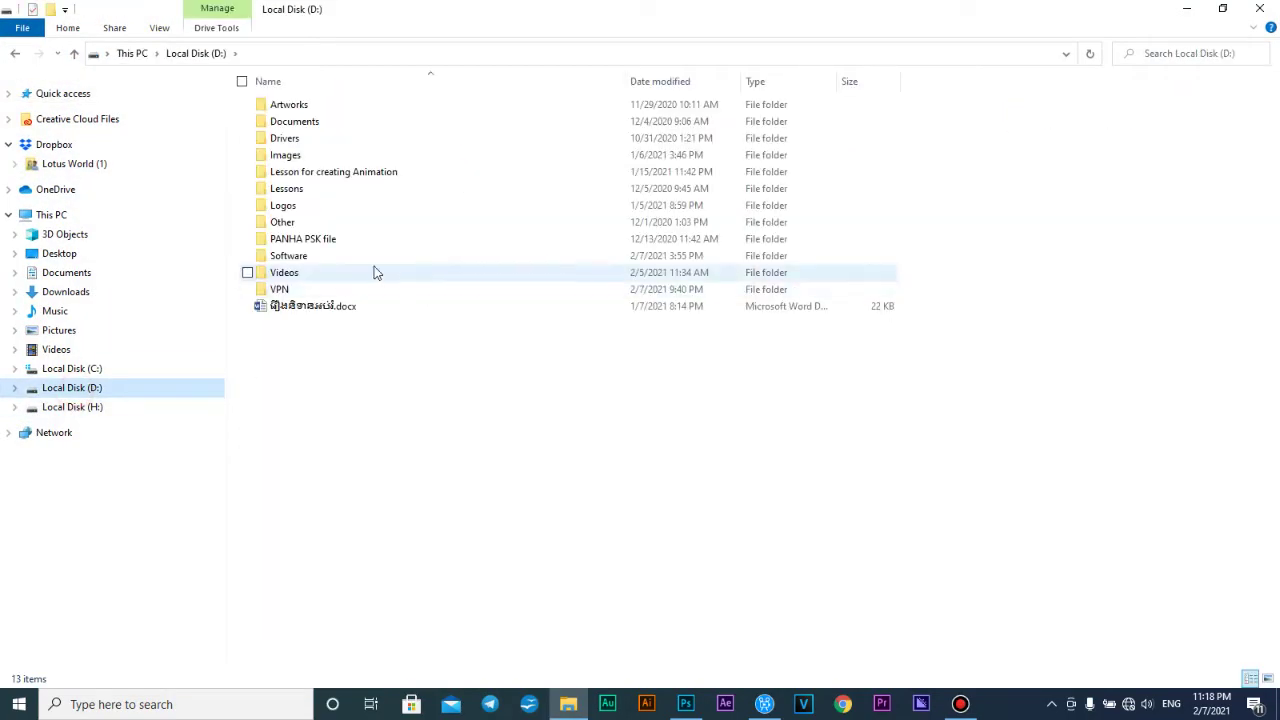
pyautogui.doubleClick(371, 256)
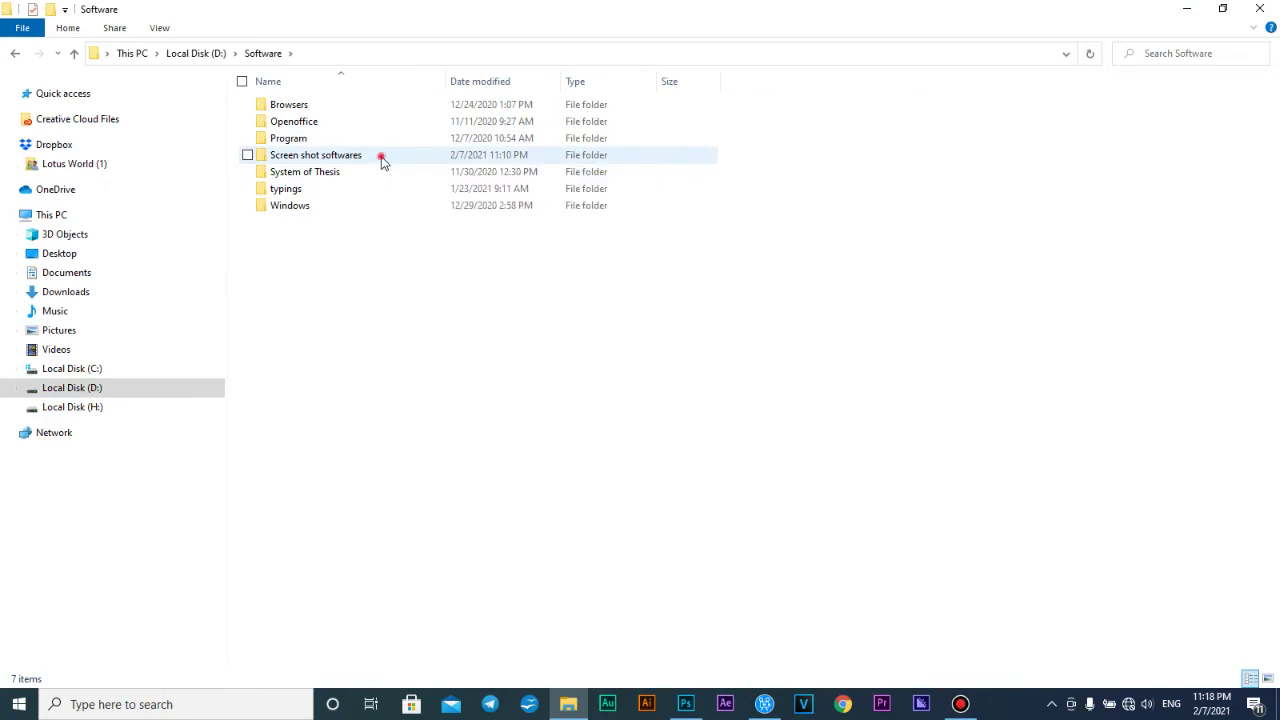
pyautogui.doubleClick(380, 158)
# Look inside the Bandicam_4.5.3.1608_Multilingual folder, go back, and select the Bandicam .rar archive
pyautogui.click(380, 103)
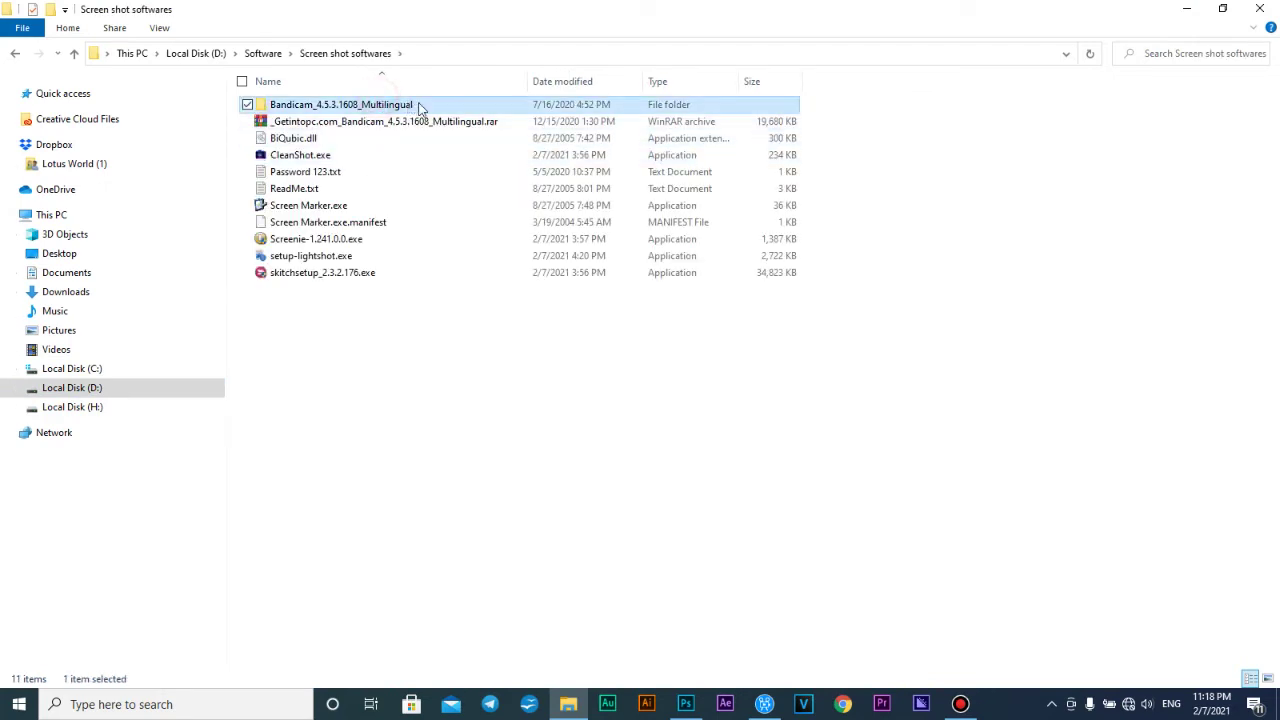
pyautogui.doubleClick(422, 106)
pyautogui.doubleClick(386, 103)
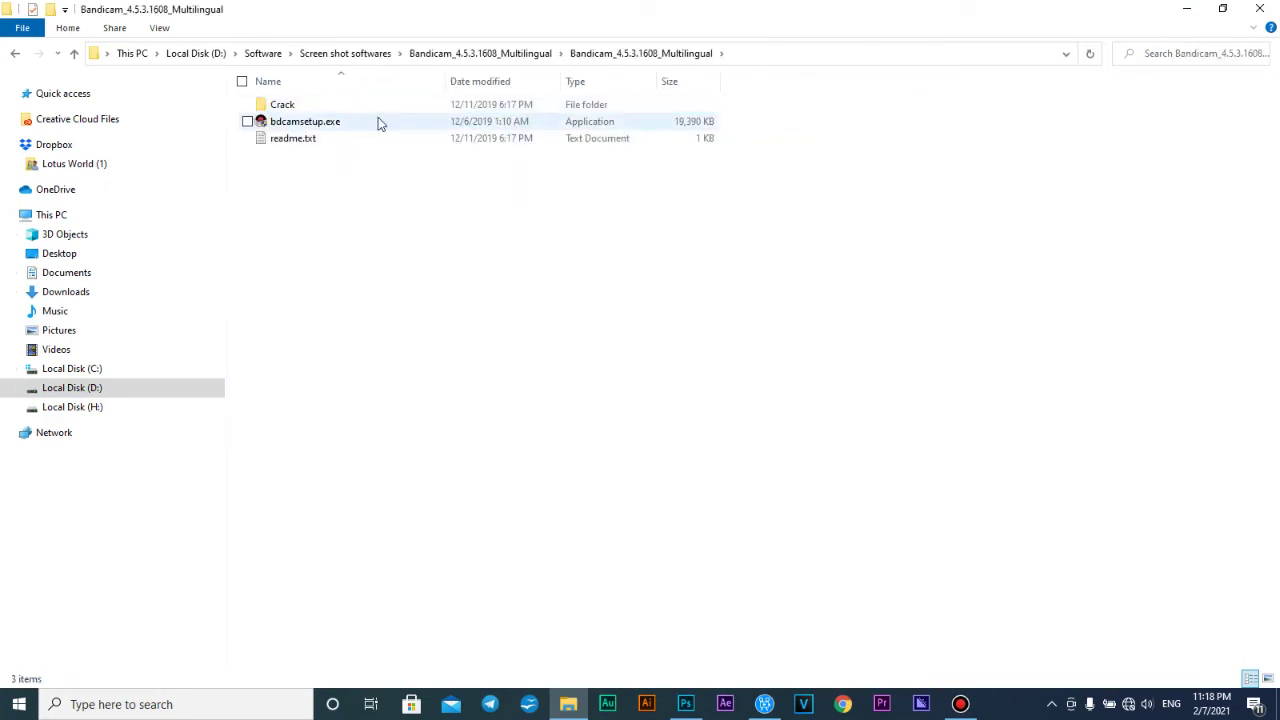
pyautogui.click(15, 53)
pyautogui.click(15, 53)
pyautogui.click(392, 121)
# Extract the archive to Bandicam_4.5.3.1608_Multilingual\, entering its password and overwriting bdcamsetup.exe
pyautogui.rightClick(396, 120)
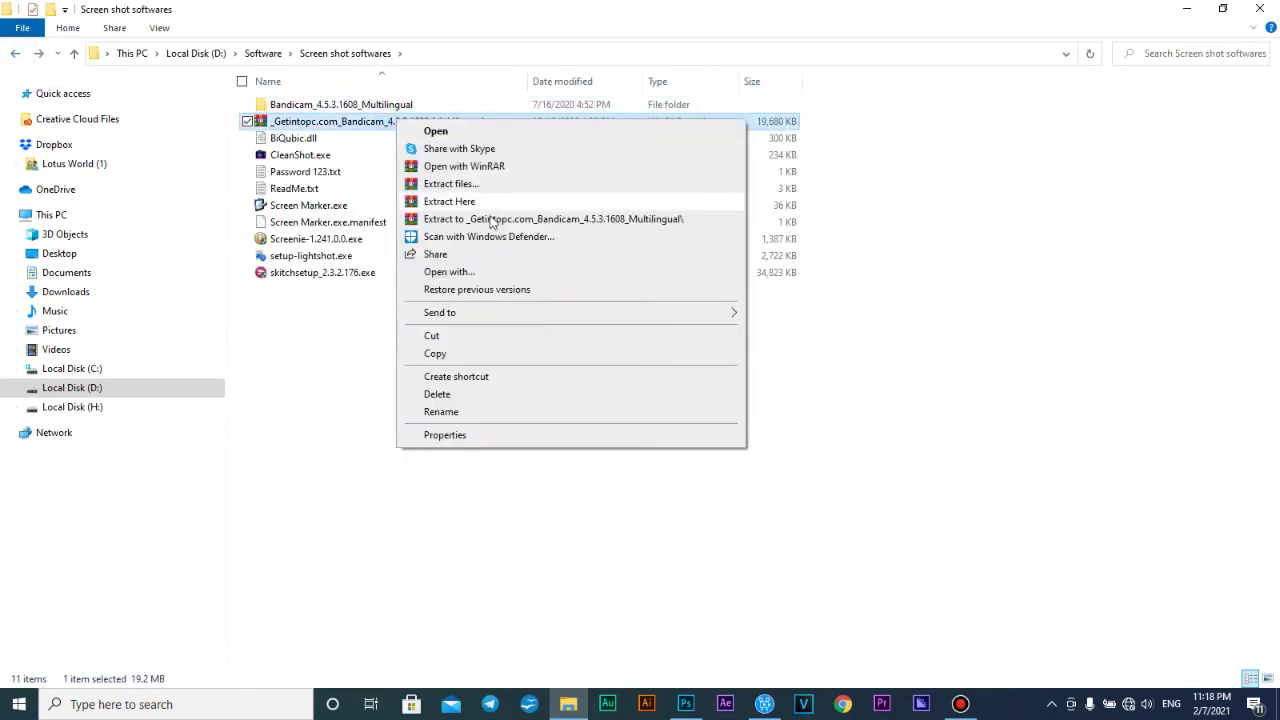
pyautogui.click(501, 206)
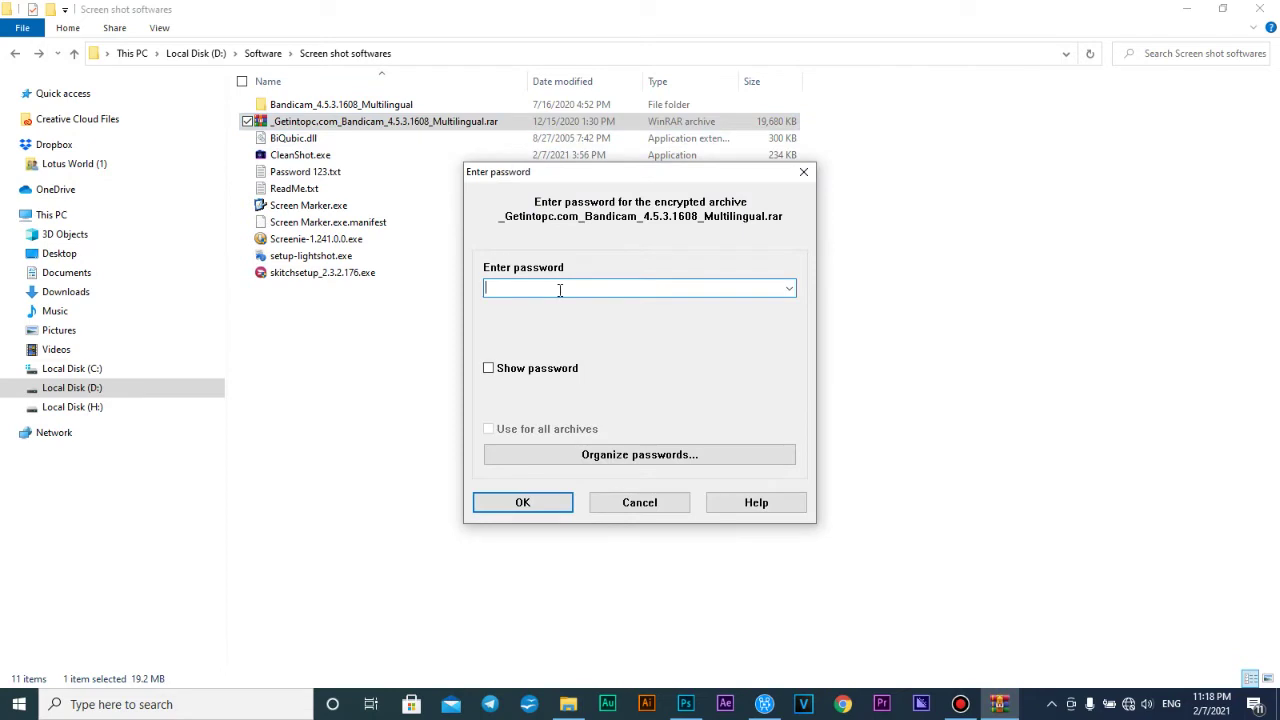
pyautogui.write('123')
pyautogui.click(523, 502)
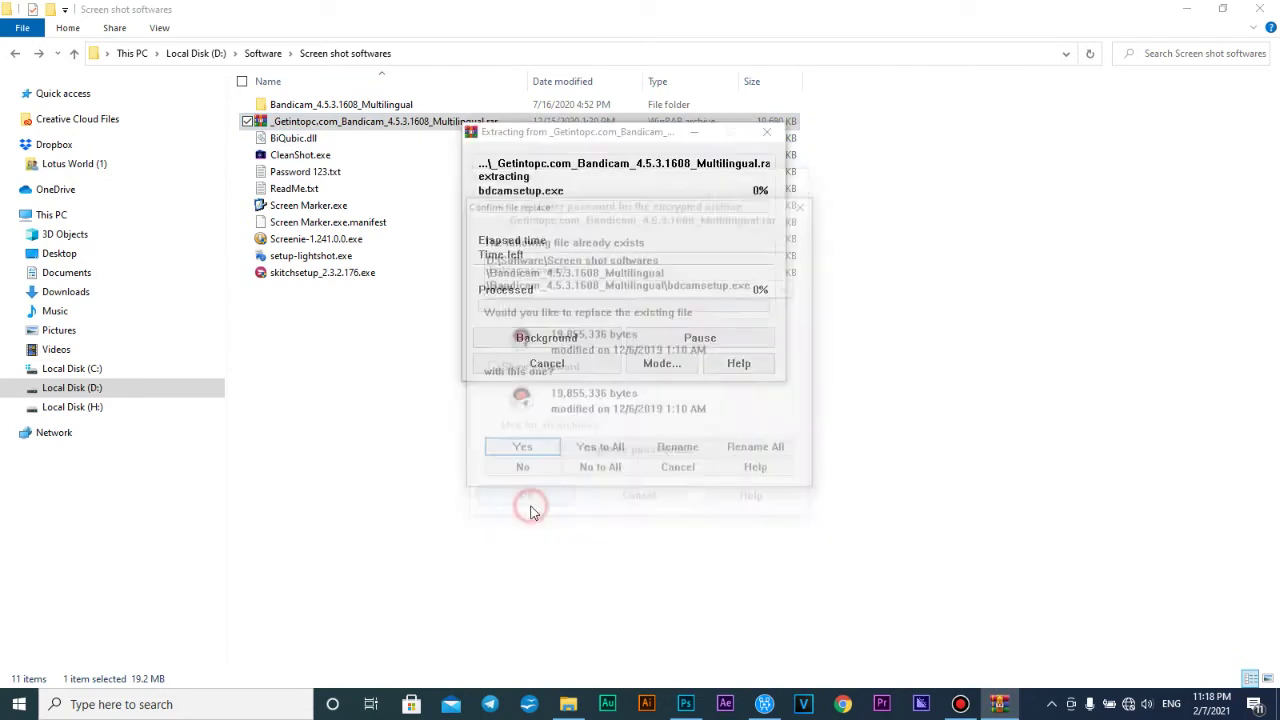
pyautogui.click(525, 455)
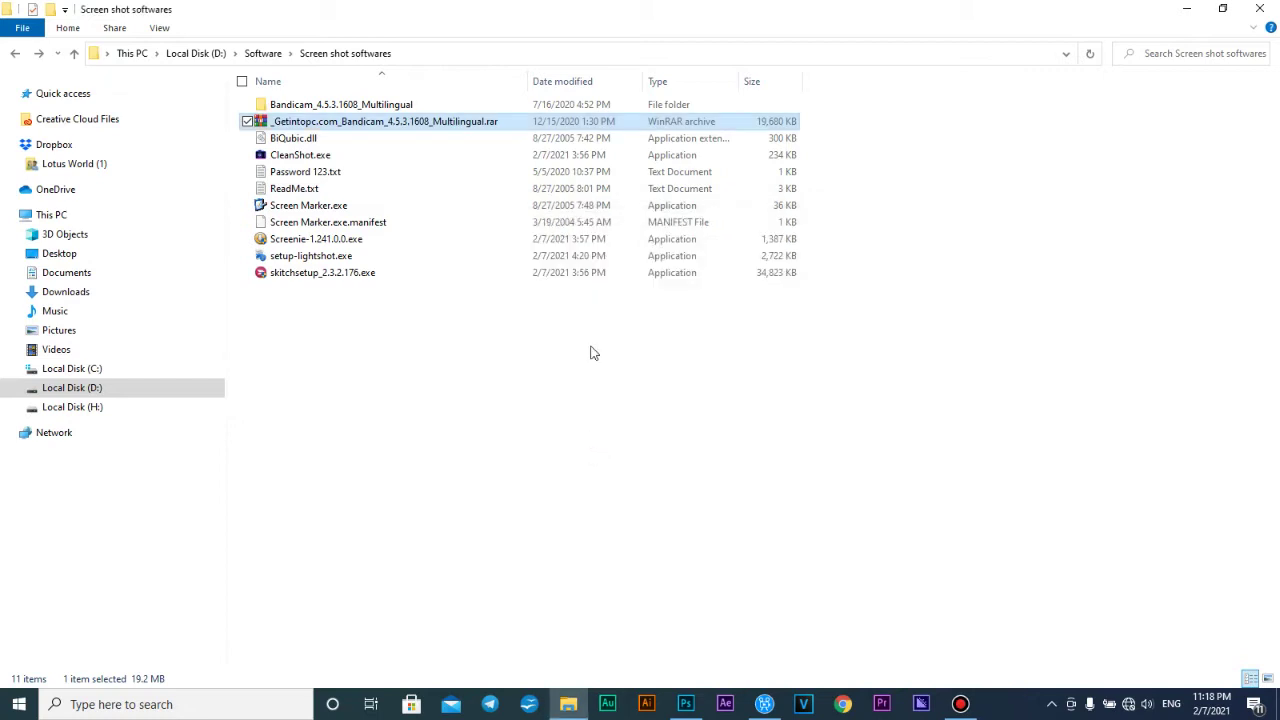
# Open readme.txt from the inner Bandicam_4.5.3.1608_Multilingual folder and minimise Explorer
pyautogui.doubleClick(408, 106)
pyautogui.doubleClick(406, 106)
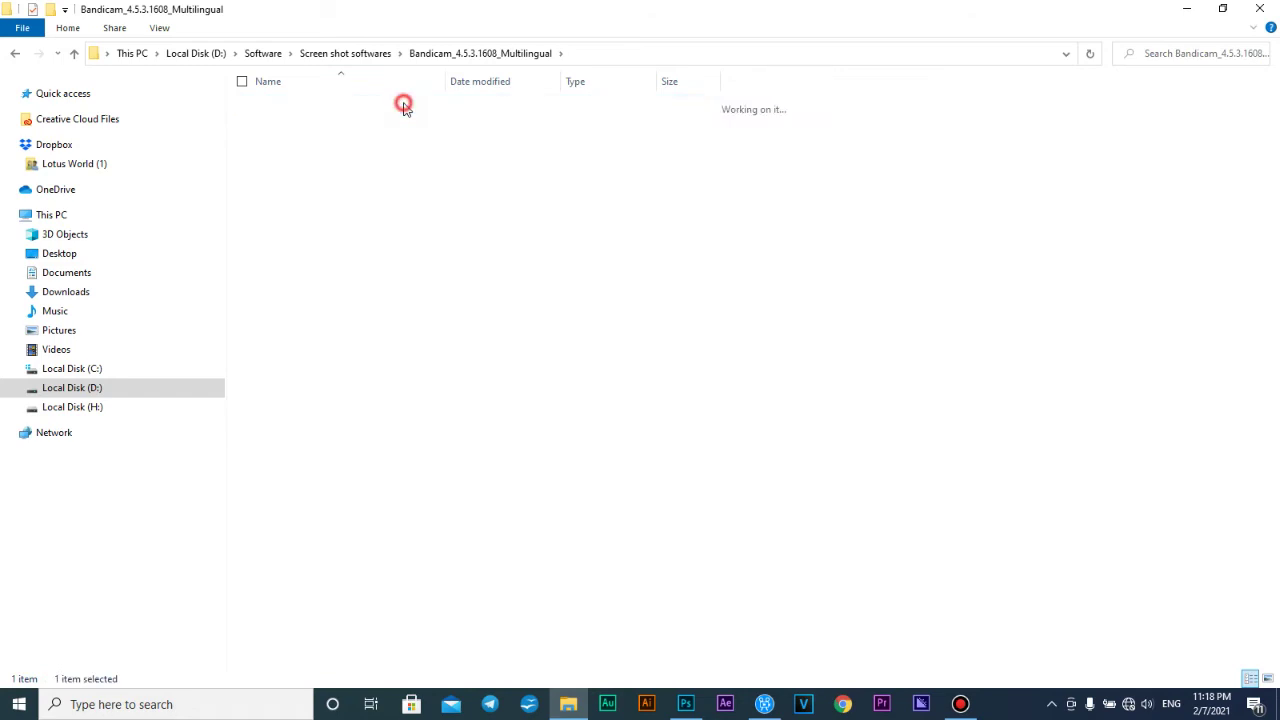
pyautogui.doubleClick(349, 140)
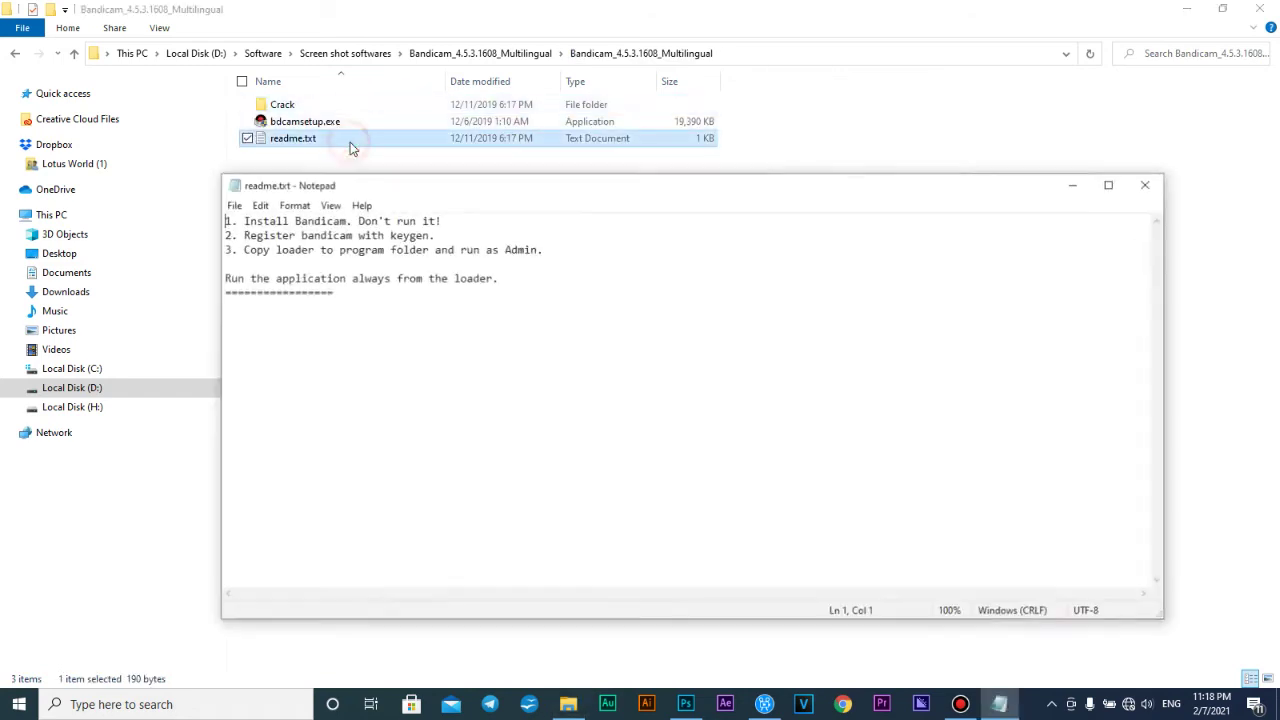
pyautogui.click(1190, 10)
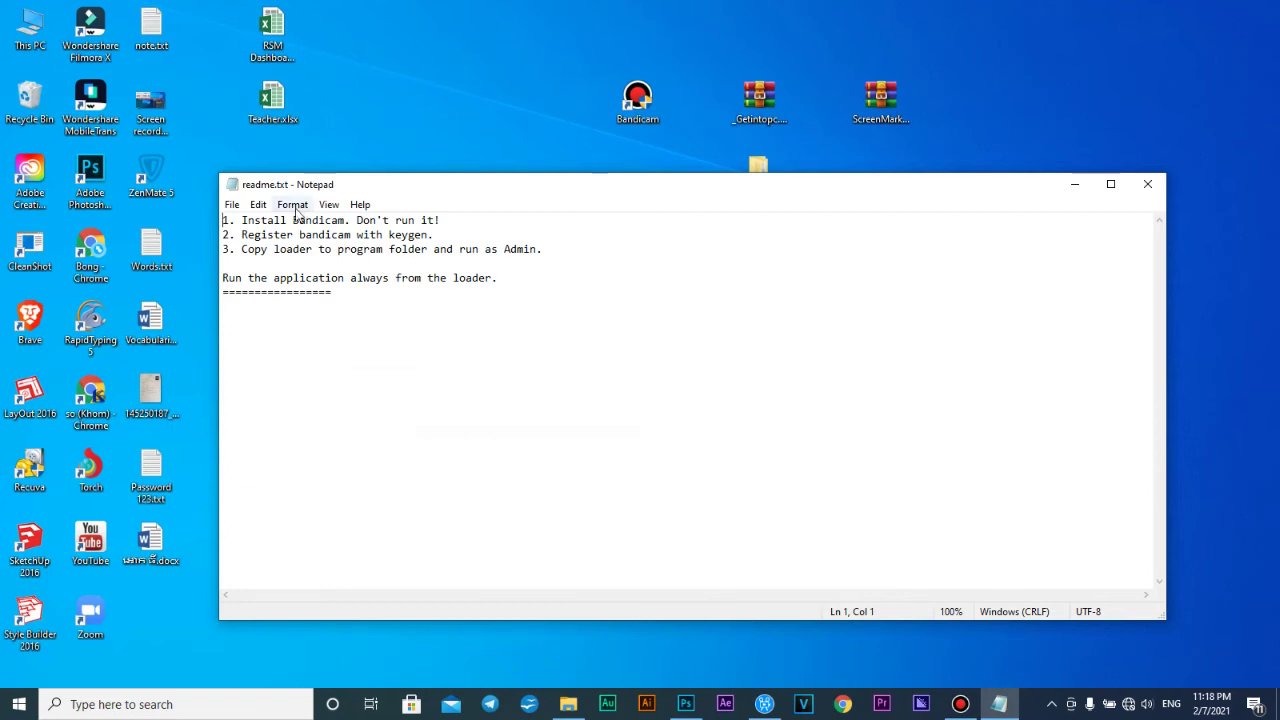
# Highlight the readme's install, keygen and loader steps in turn, then close Notepad
pyautogui.moveTo(243, 219); pyautogui.dragTo(353, 219)
pyautogui.click(568, 704)
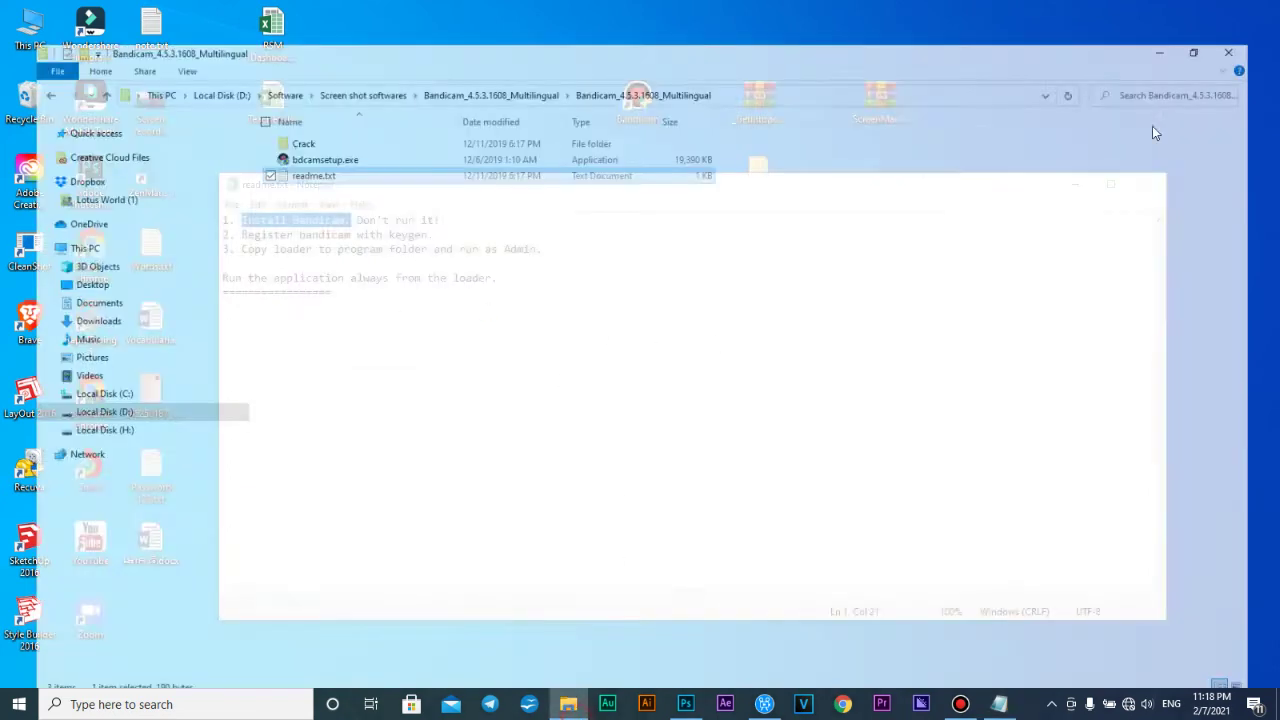
pyautogui.click(1260, 9)
pyautogui.click(350, 220)
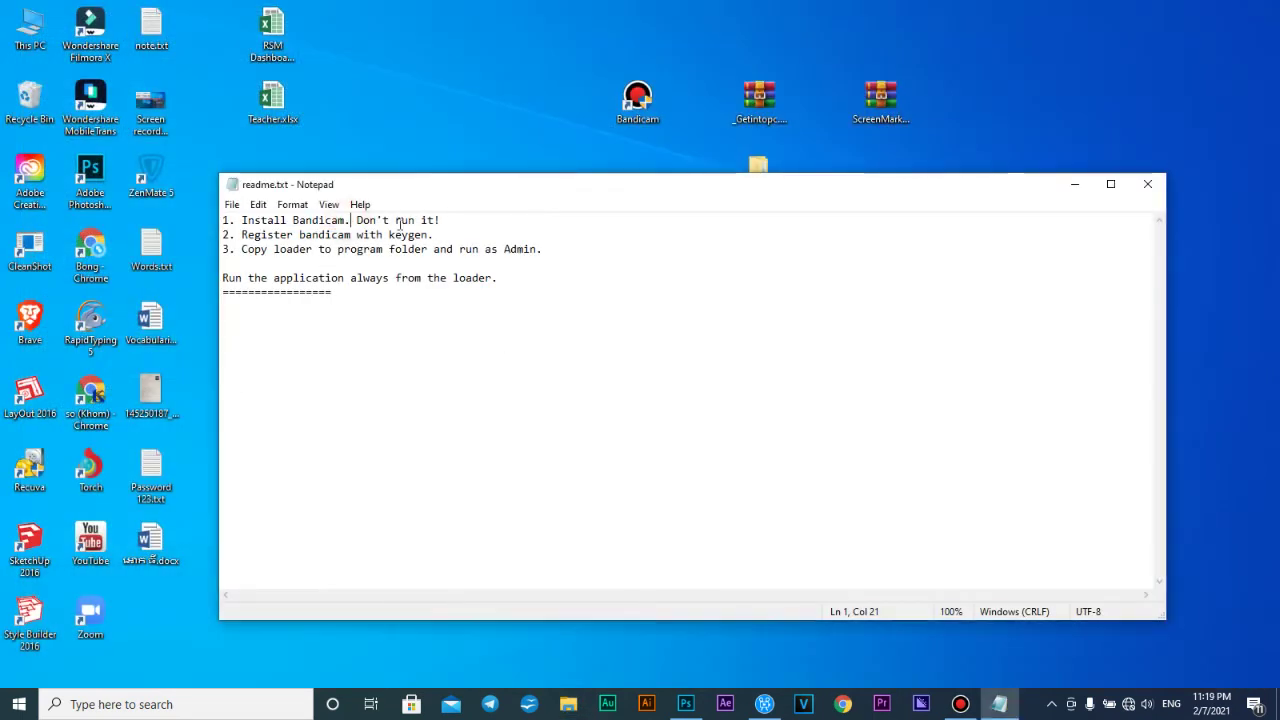
pyautogui.moveTo(442, 220); pyautogui.dragTo(370, 220)
pyautogui.moveTo(240, 234); pyautogui.dragTo(445, 236)
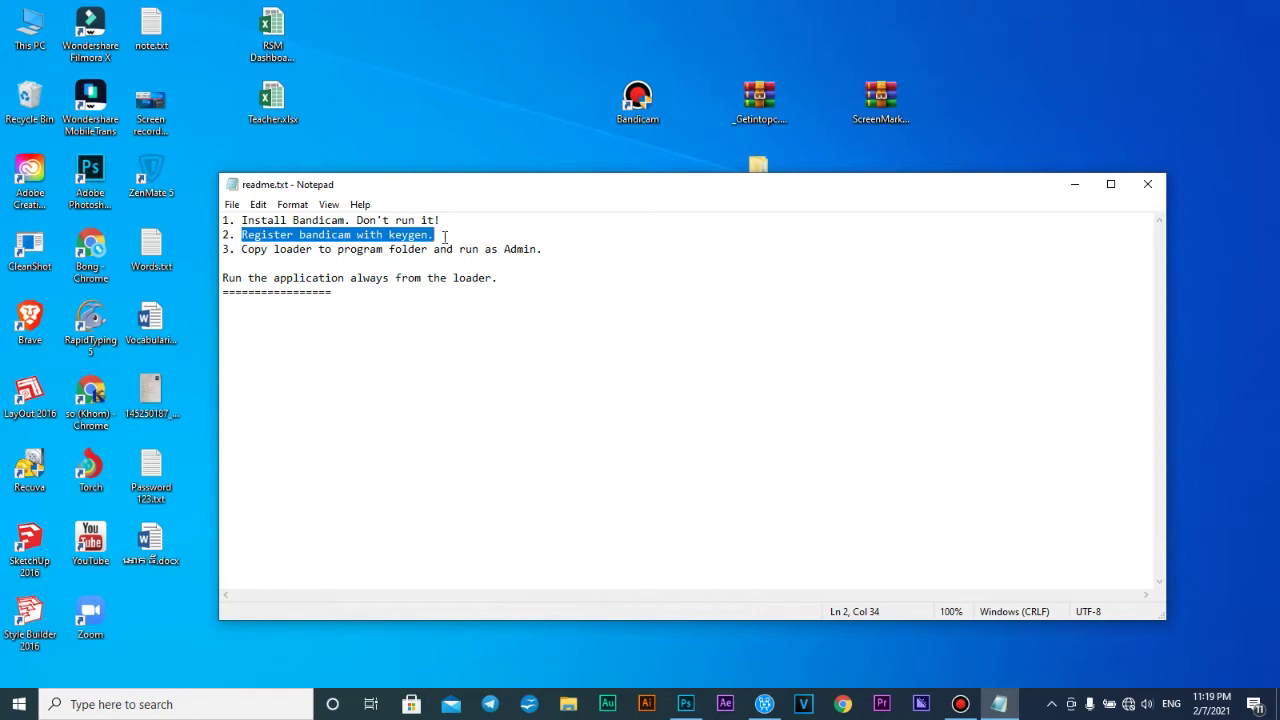
pyautogui.moveTo(241, 249); pyautogui.dragTo(554, 260)
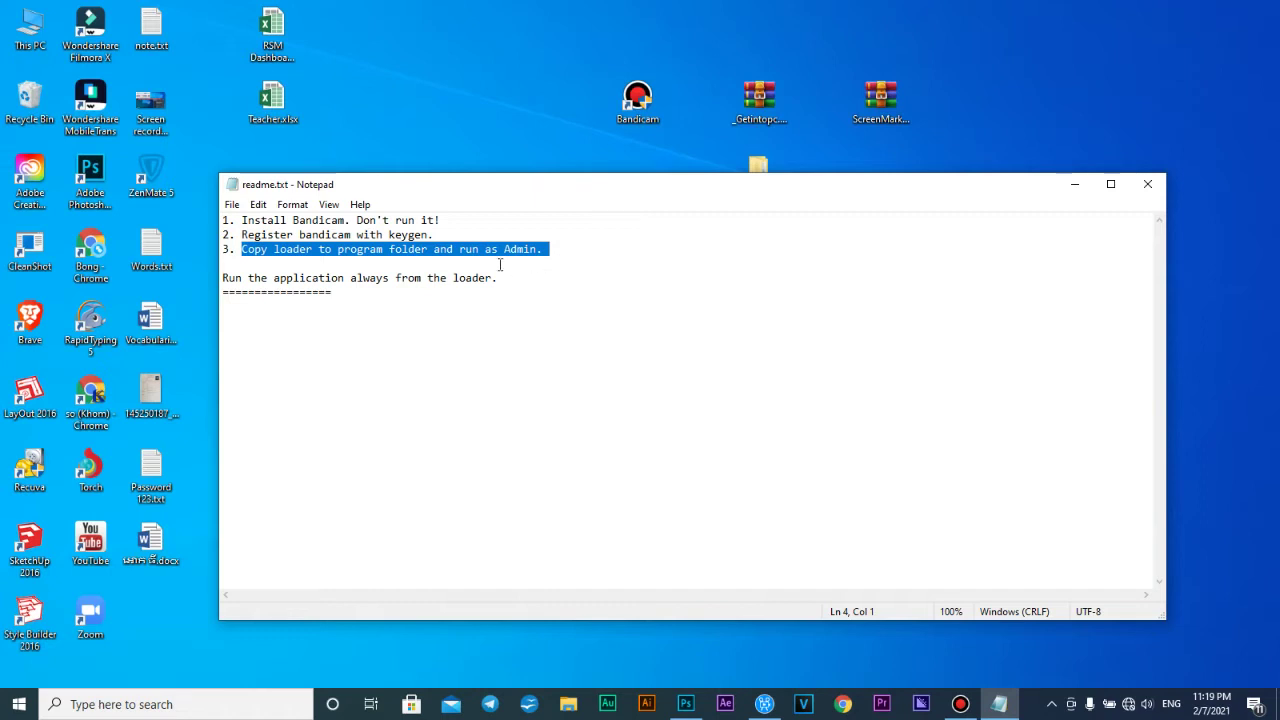
pyautogui.click(1147, 184)
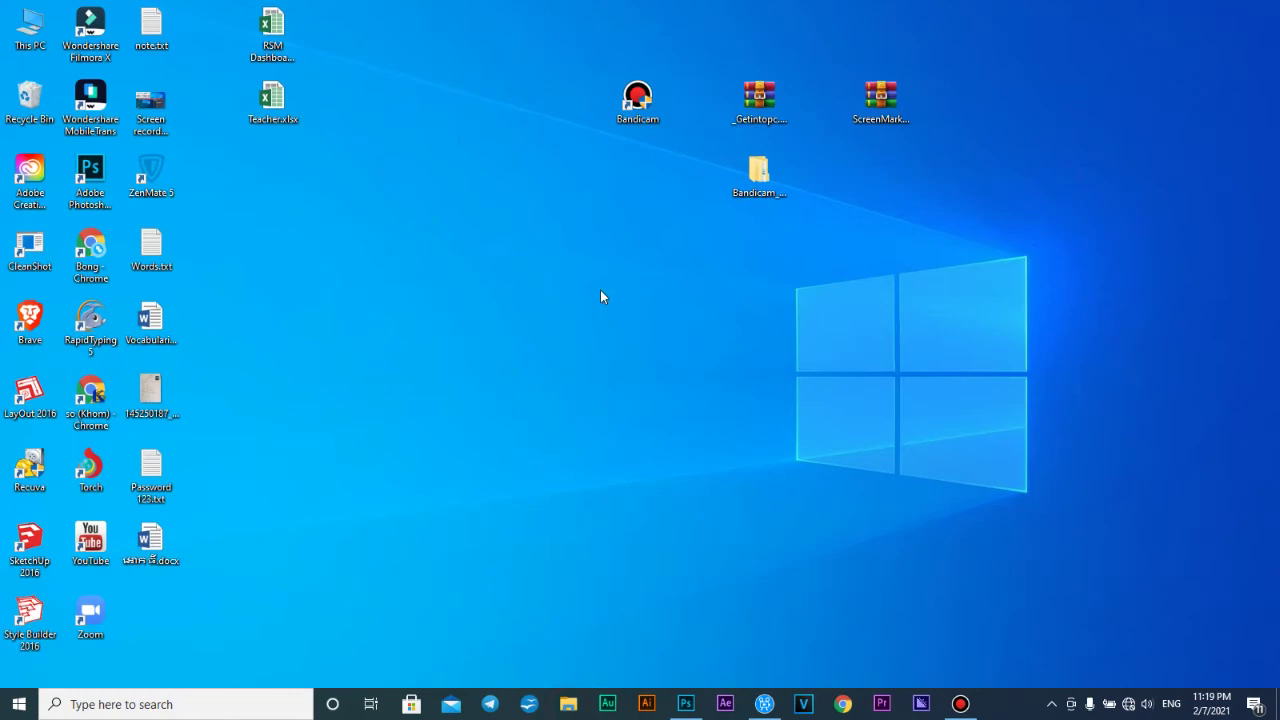
# Open the Crack folder under Screen shot softwares > Bandicam_4.5.3.1608_Multilingual > Bandicam
pyautogui.click(568, 700)
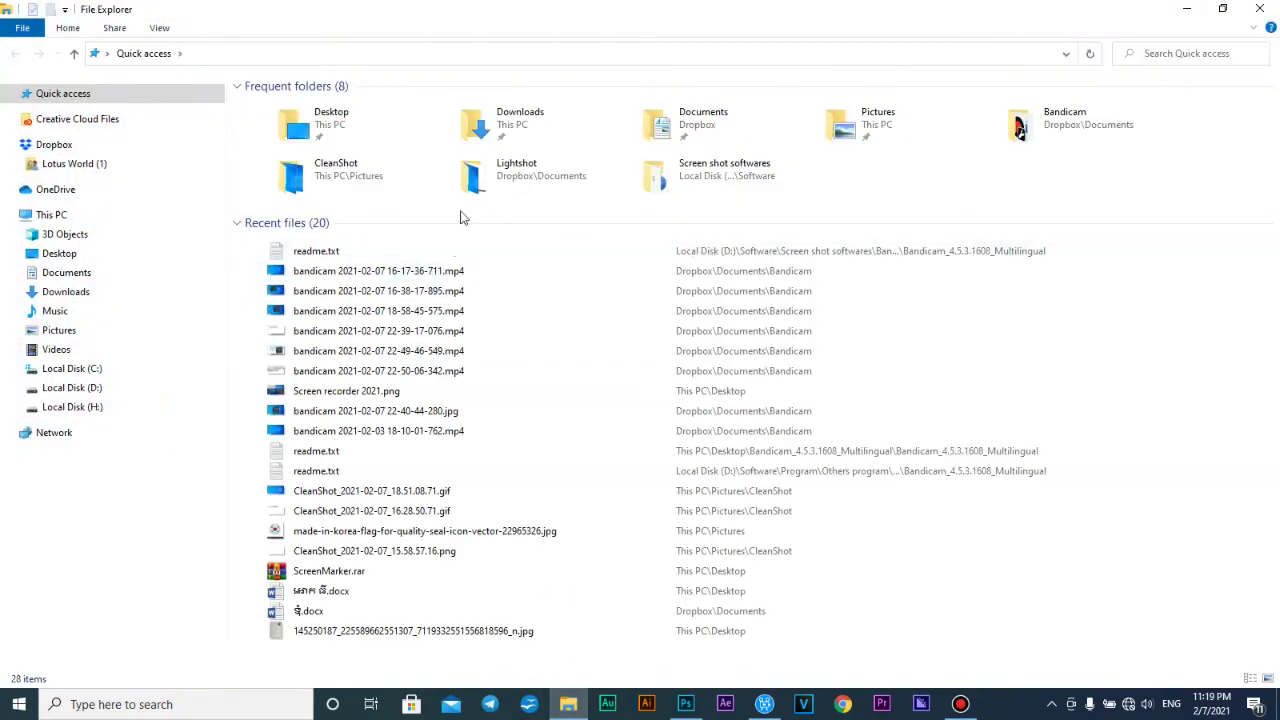
pyautogui.doubleClick(760, 172)
pyautogui.doubleClick(357, 104)
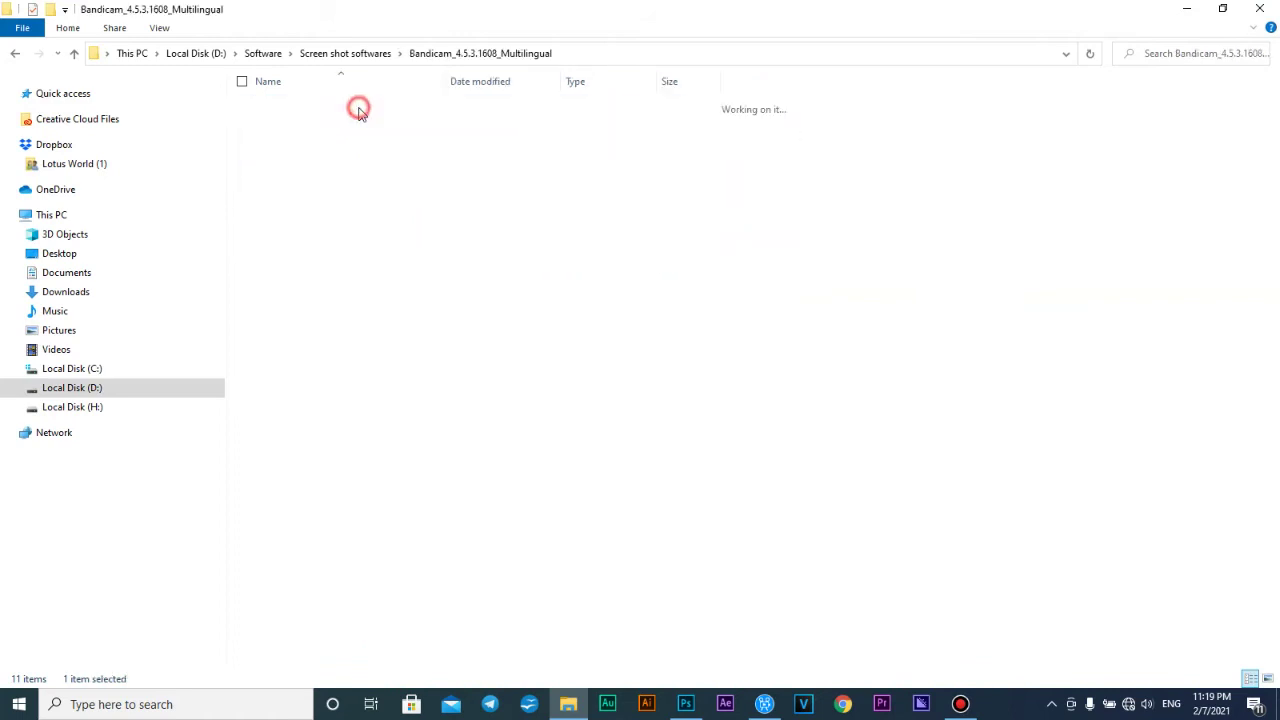
pyautogui.doubleClick(355, 108)
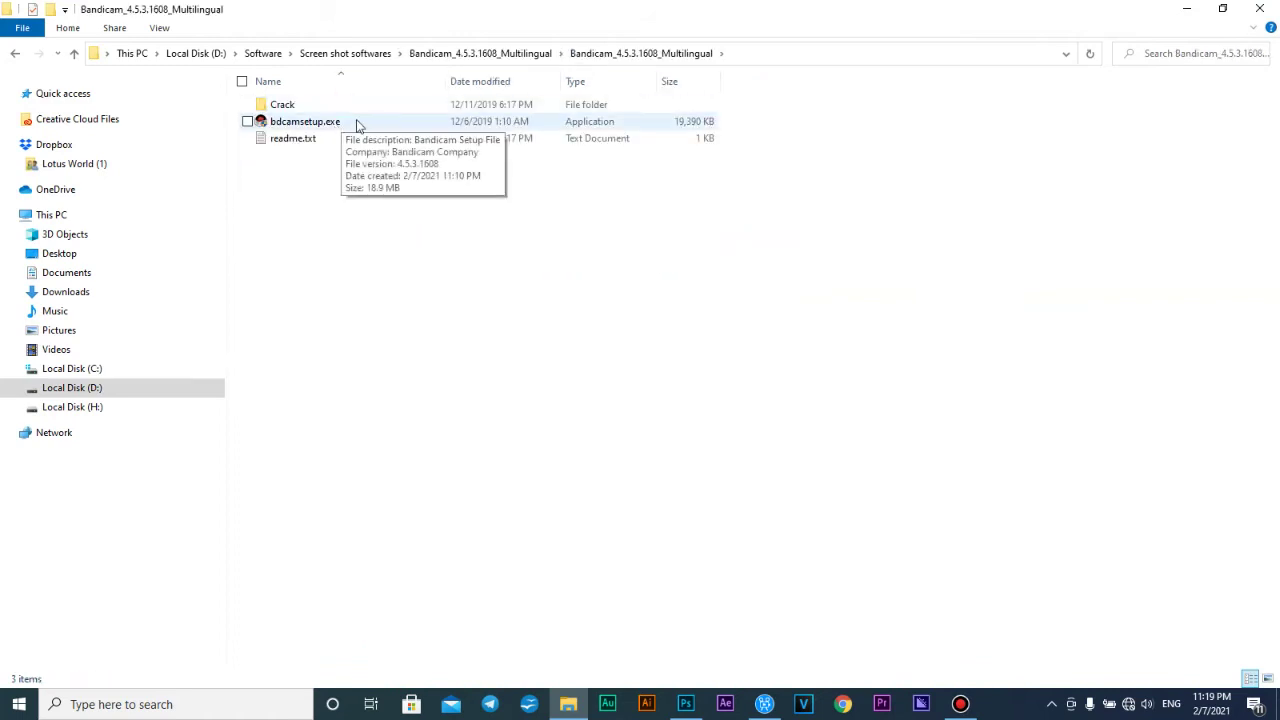
pyautogui.click(397, 125)
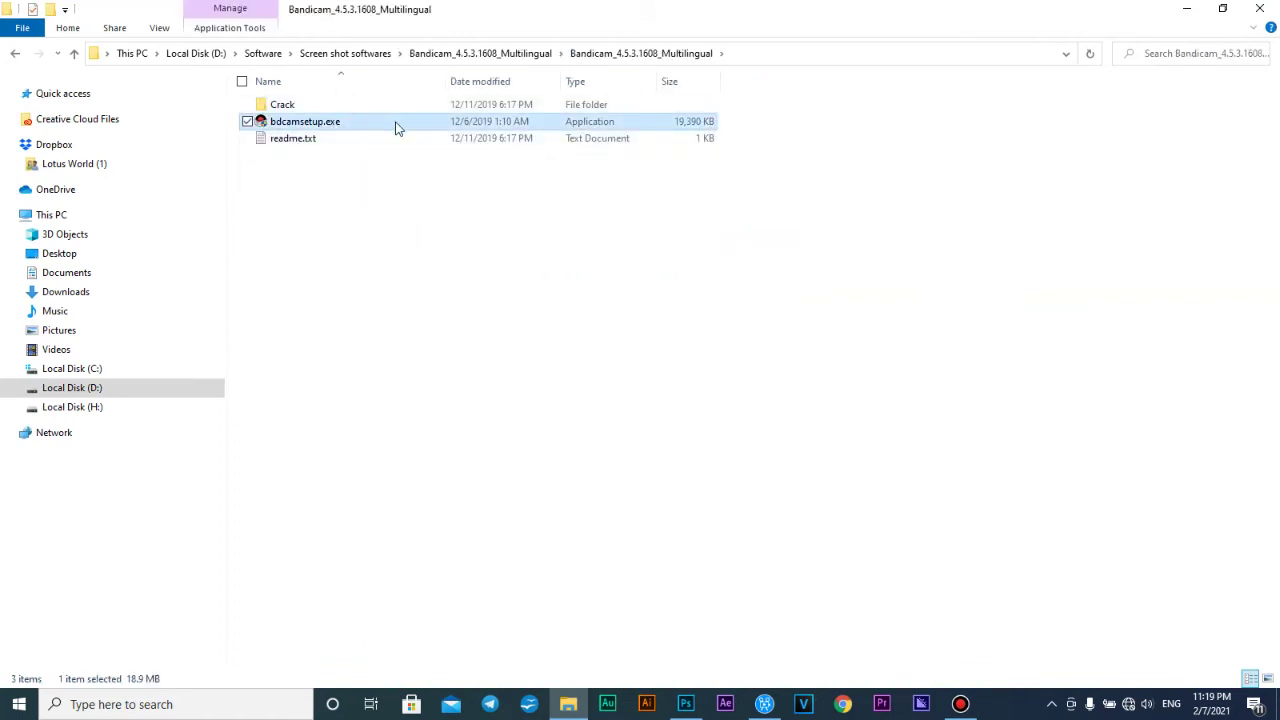
pyautogui.click(333, 105)
pyautogui.doubleClick(333, 105)
# Copy keymaker.exe and Loader.exe, then show the desktop
pyautogui.moveTo(377, 220); pyautogui.dragTo(370, 100)
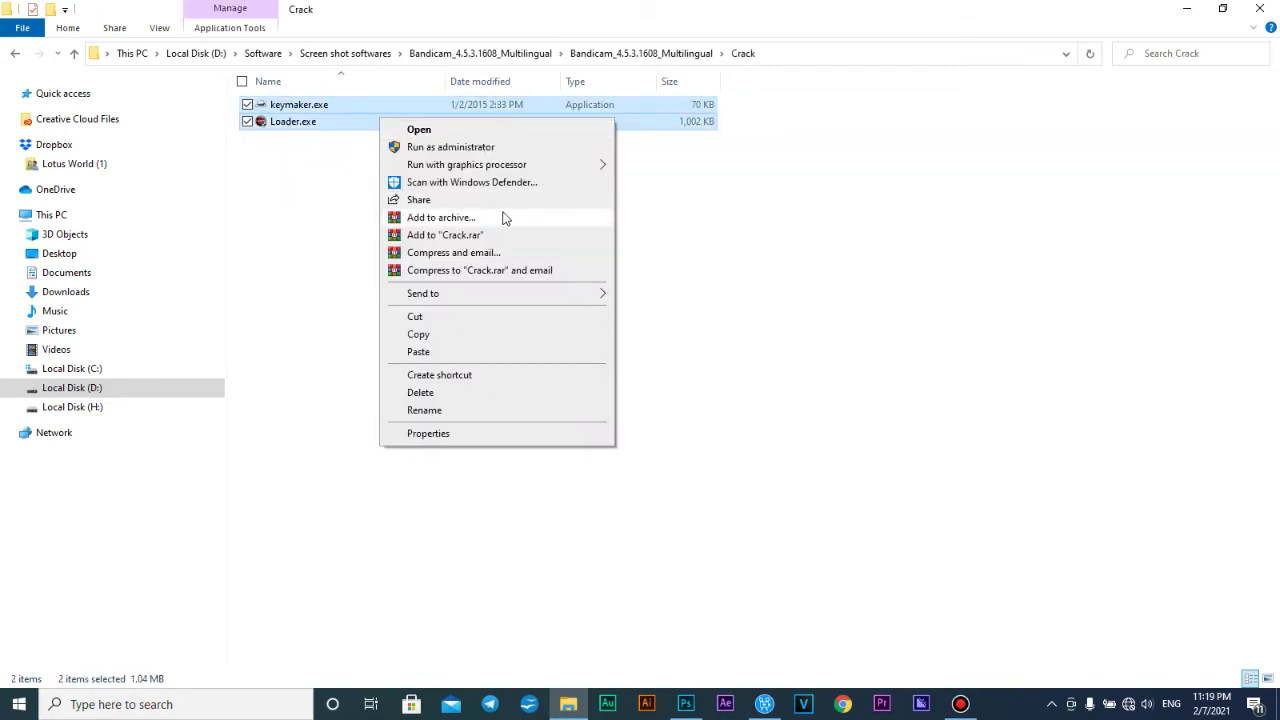
pyautogui.click(462, 342)
pyautogui.press('super+d')
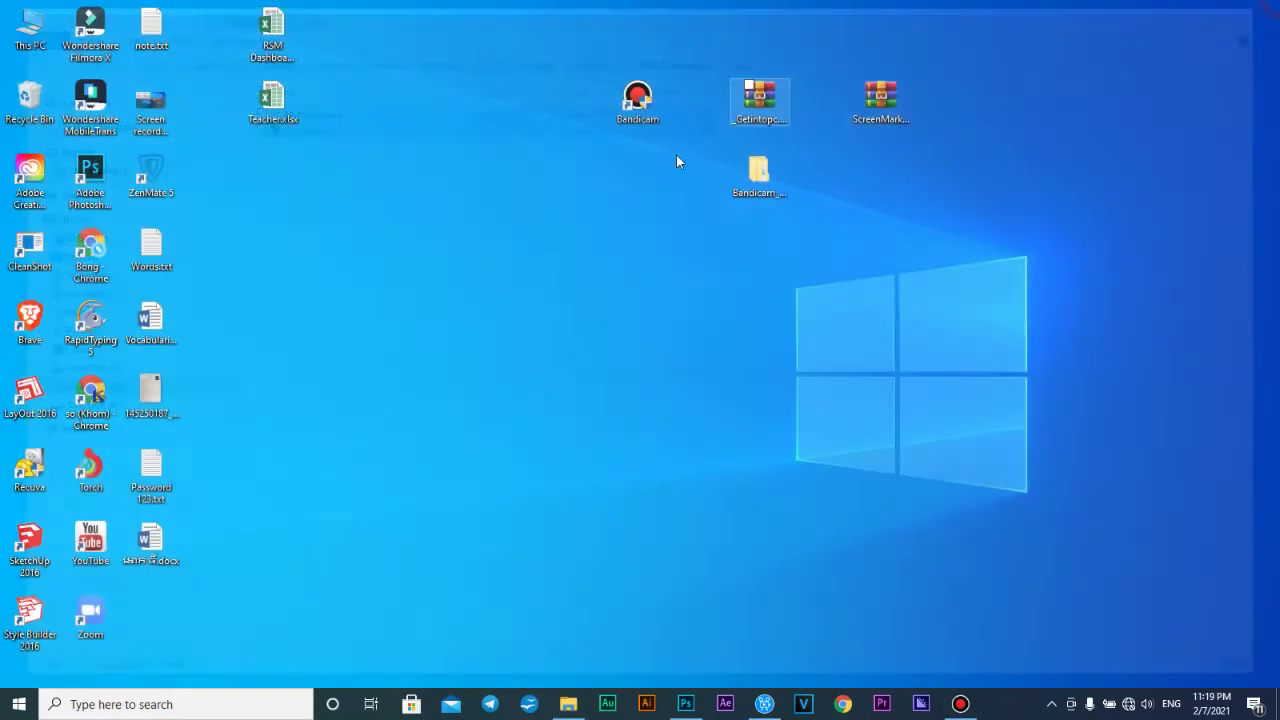
# Open the Bandicam shortcut's file location in the Program Files (x86) folder
pyautogui.click(641, 107)
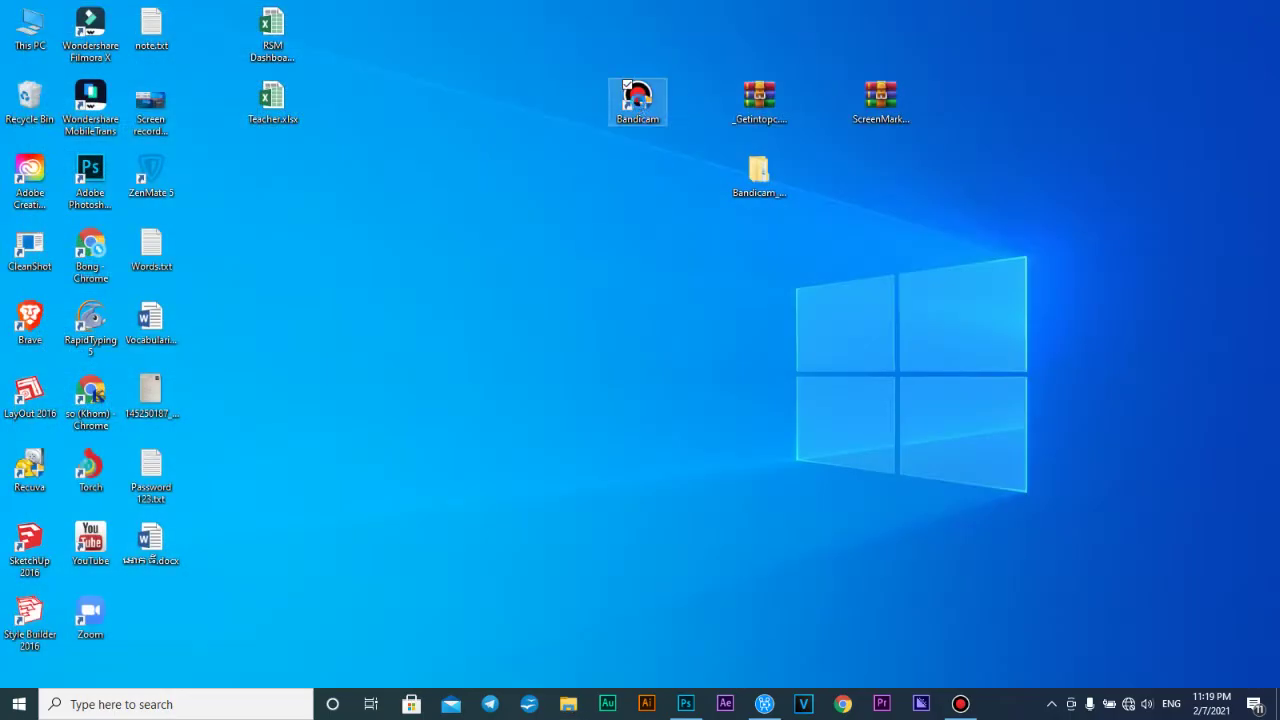
pyautogui.rightClick(649, 101)
pyautogui.click(710, 152)
pyautogui.rightClick(874, 172)
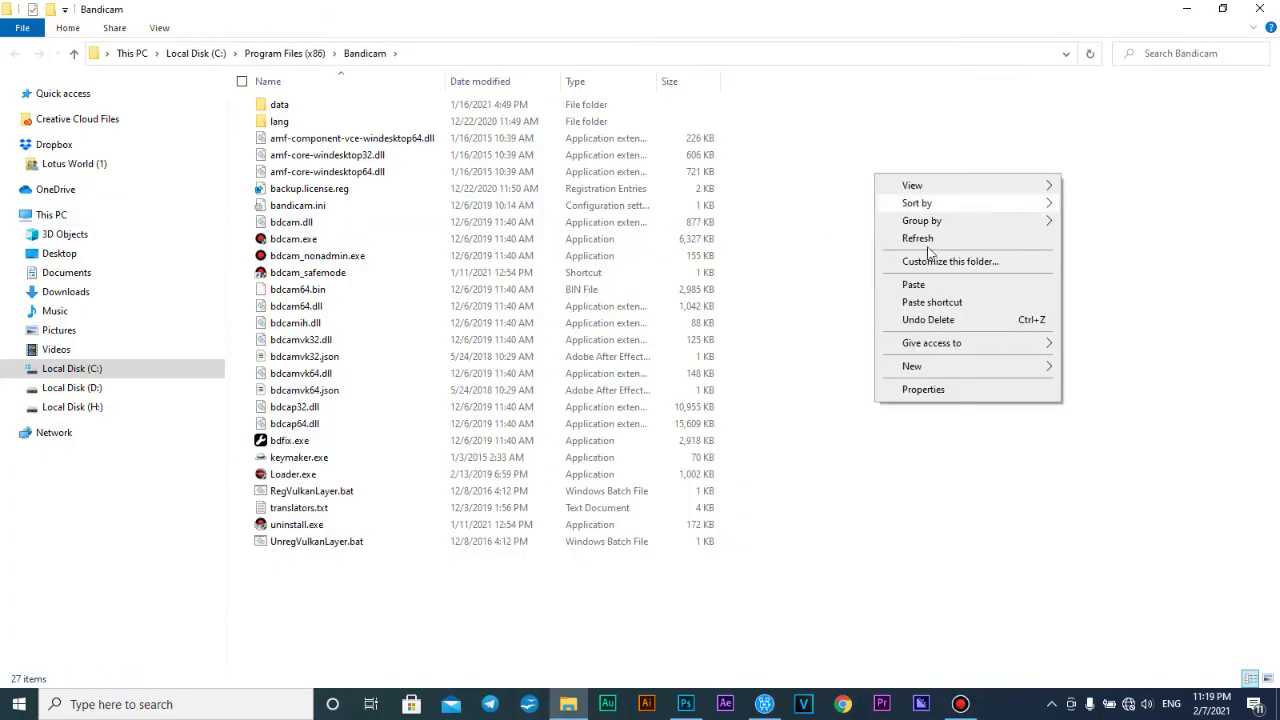
pyautogui.click(927, 463)
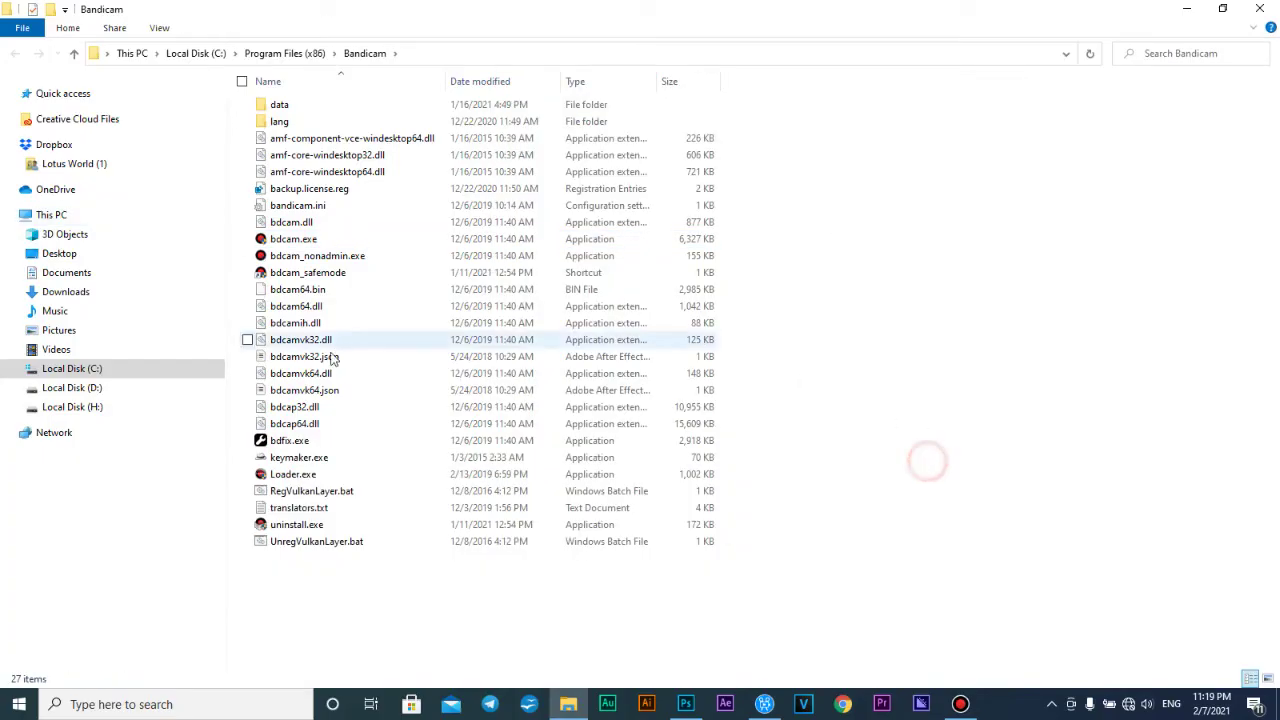
# Inspect keymaker.exe and Loader.exe in the Bandicam folder, then show the desktop
pyautogui.click(308, 464)
pyautogui.rightClick(321, 457)
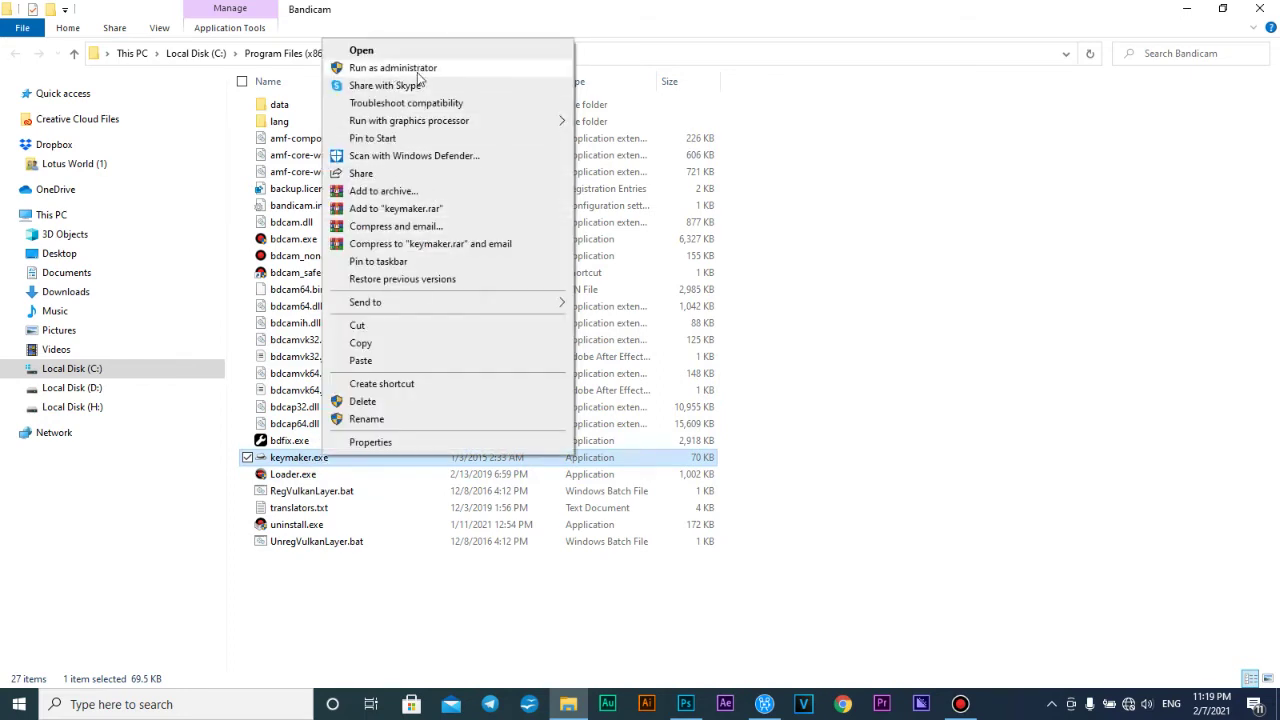
pyautogui.click(1029, 267)
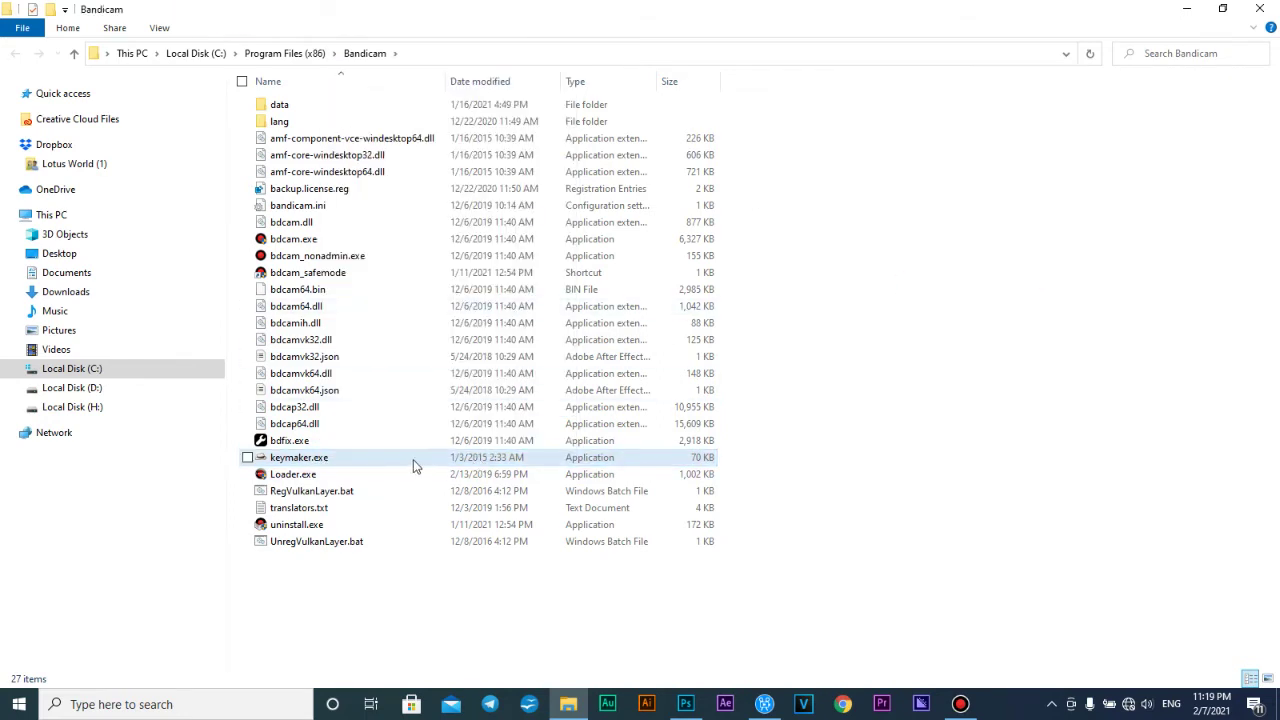
pyautogui.click(386, 476)
pyautogui.rightClick(377, 478)
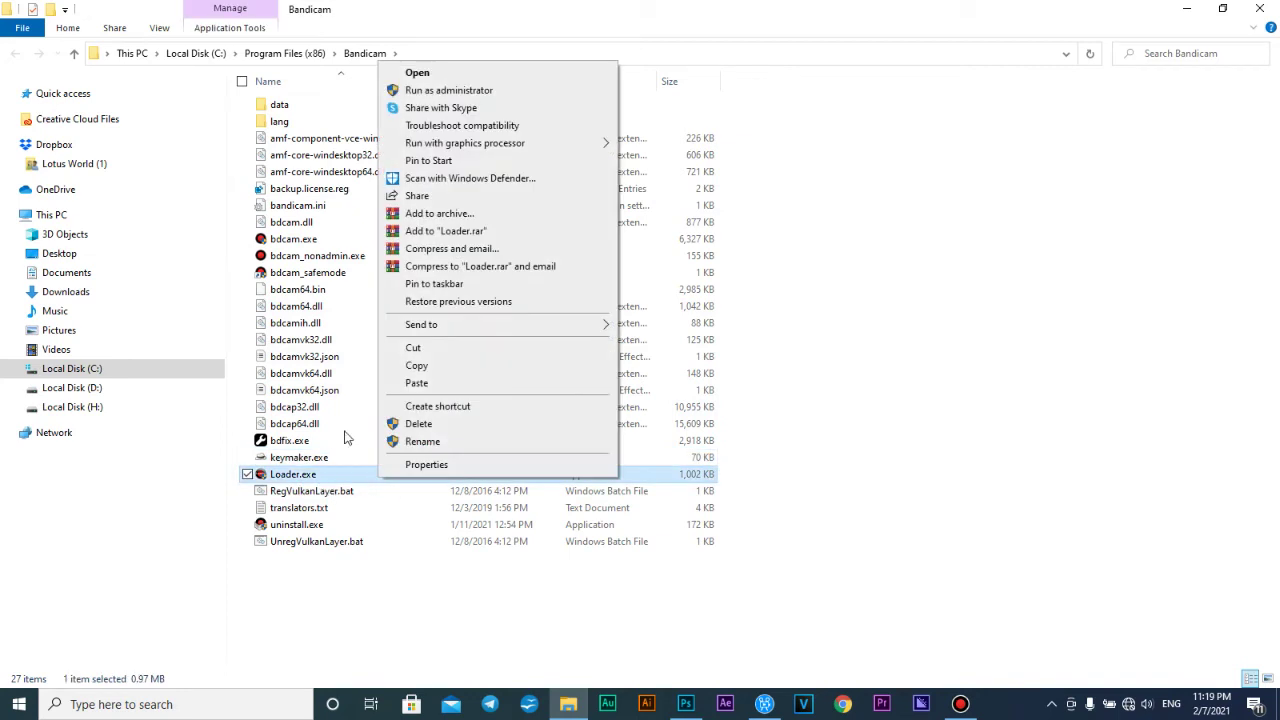
pyautogui.click(908, 146)
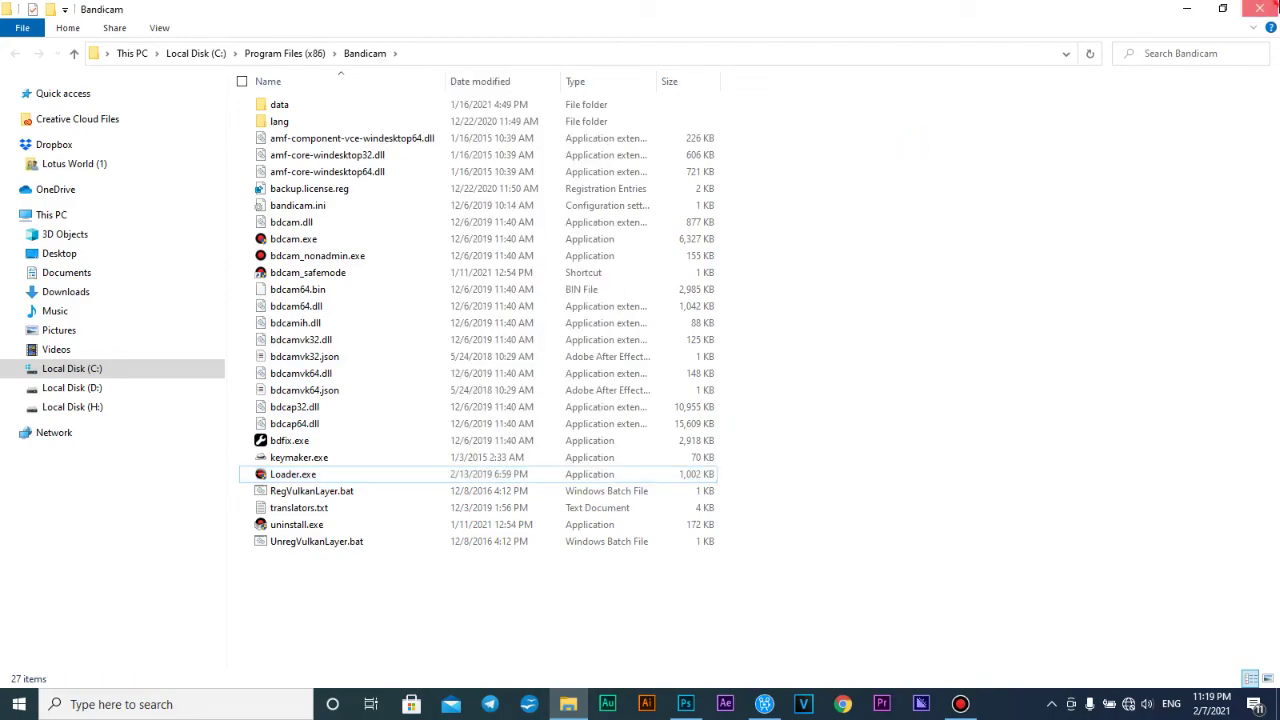
pyautogui.press('super+d')
pyautogui.click(745, 355)
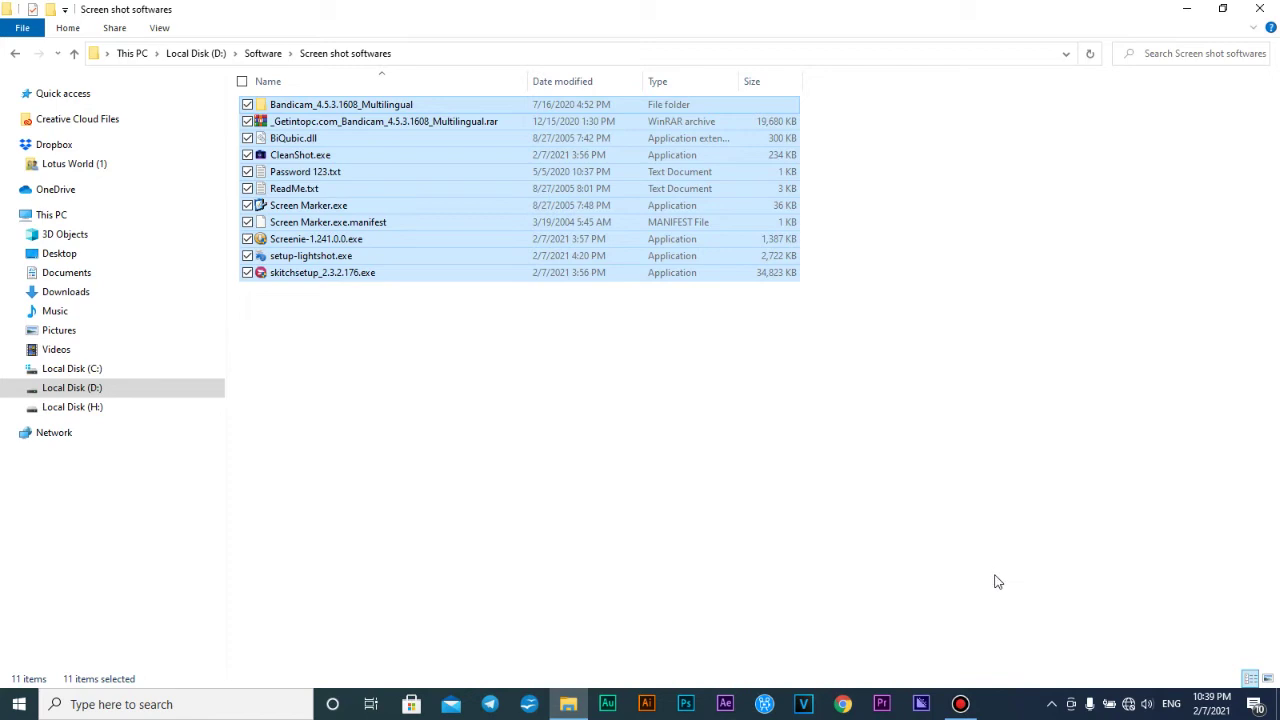
# Marquee-select the folder's files, then pick Screen Marker.exe, CleanShot.exe and setup-lightshot.exe in turn
pyautogui.moveTo(609, 478); pyautogui.dragTo(457, 60)
pyautogui.moveTo(454, 372)
pyautogui.mouseDown()
pyautogui.moveTo(440, 94)
pyautogui.moveTo(451, 208)
pyautogui.moveTo(423, 289)
pyautogui.moveTo(436, 92)
pyautogui.mouseUp()
pyautogui.click(360, 205)
pyautogui.click(320, 157)
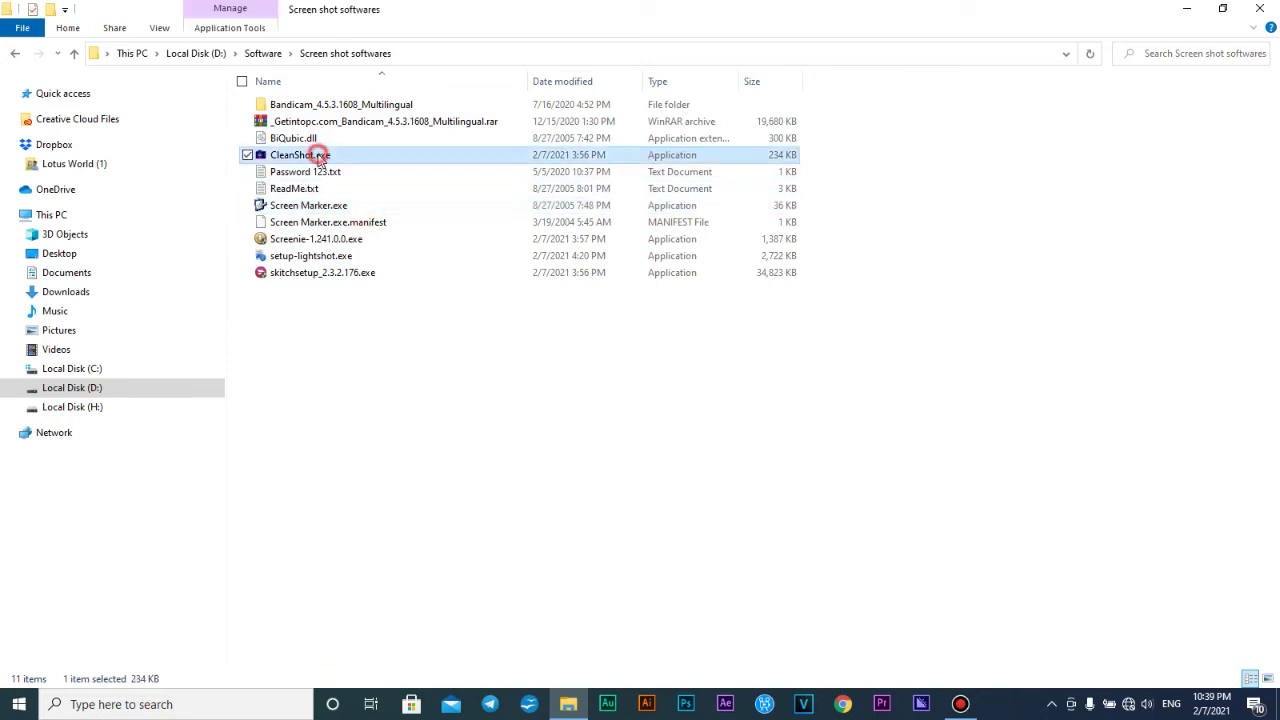
pyautogui.click(352, 257)
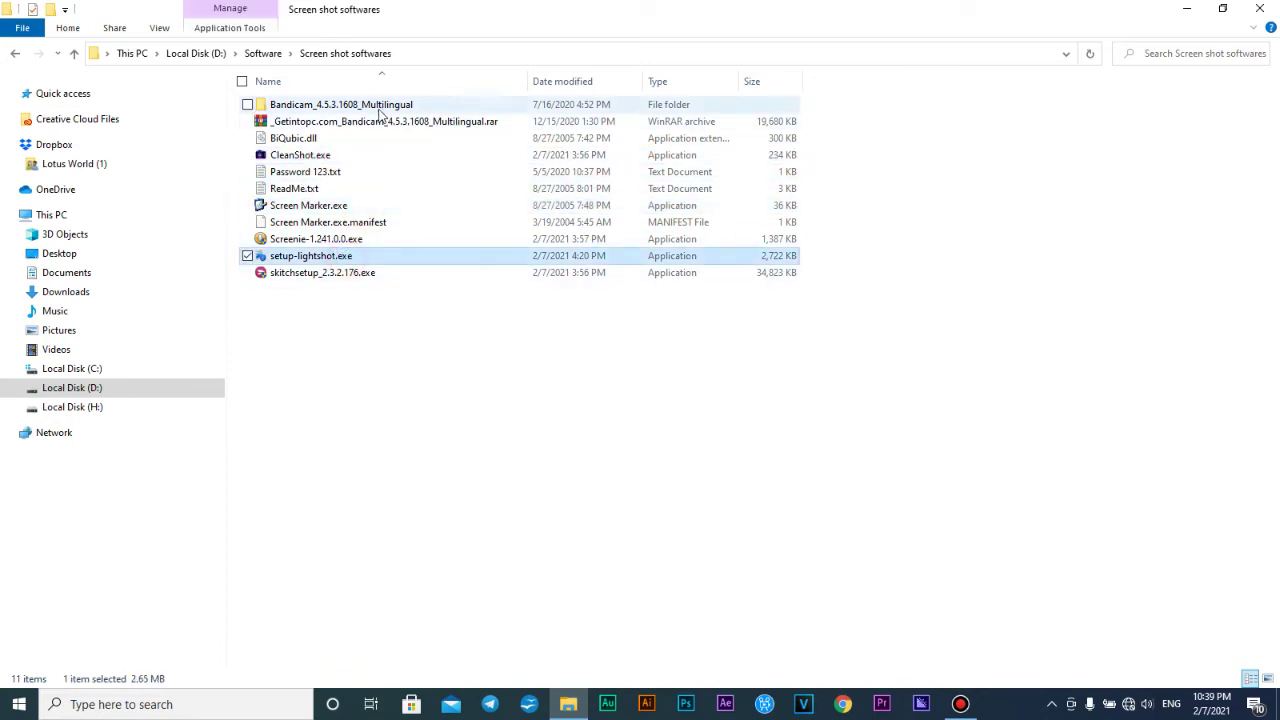
# Pick the Bandicam archive, folder and BiQubic.dll, select all 11 items, then close the window
pyautogui.click(385, 123)
pyautogui.click(395, 102)
pyautogui.click(403, 138)
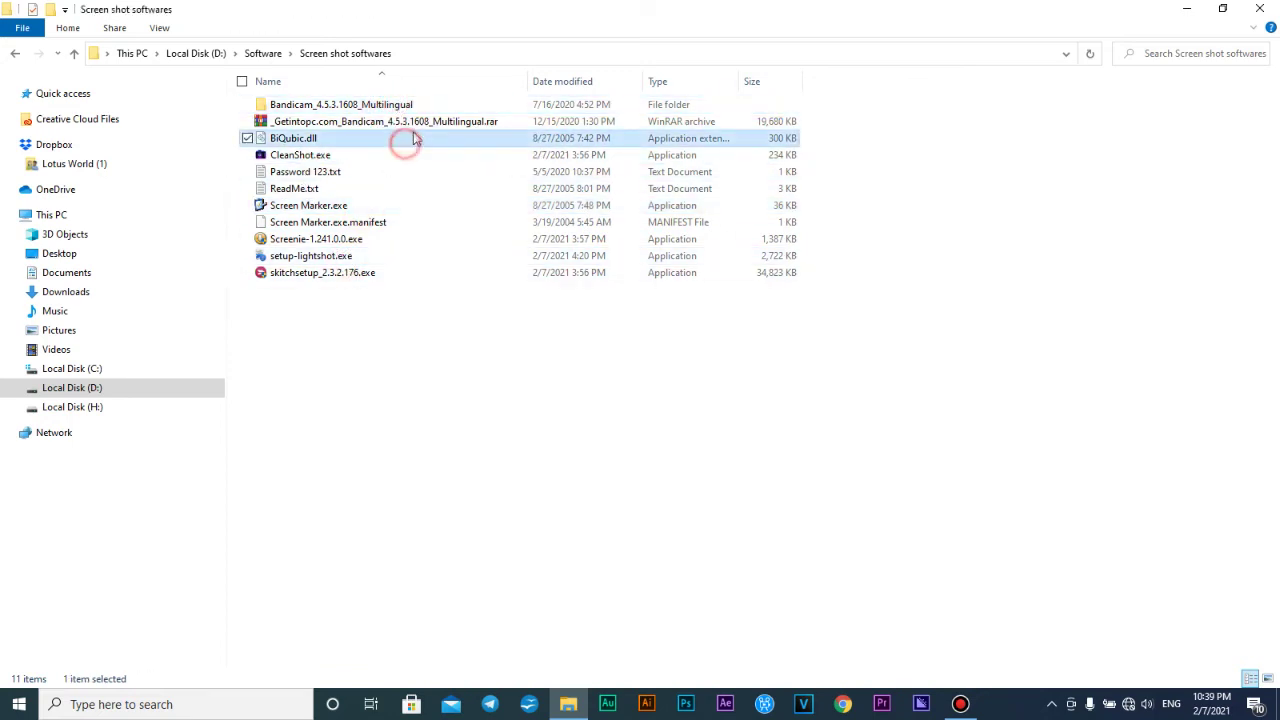
pyautogui.click(405, 121)
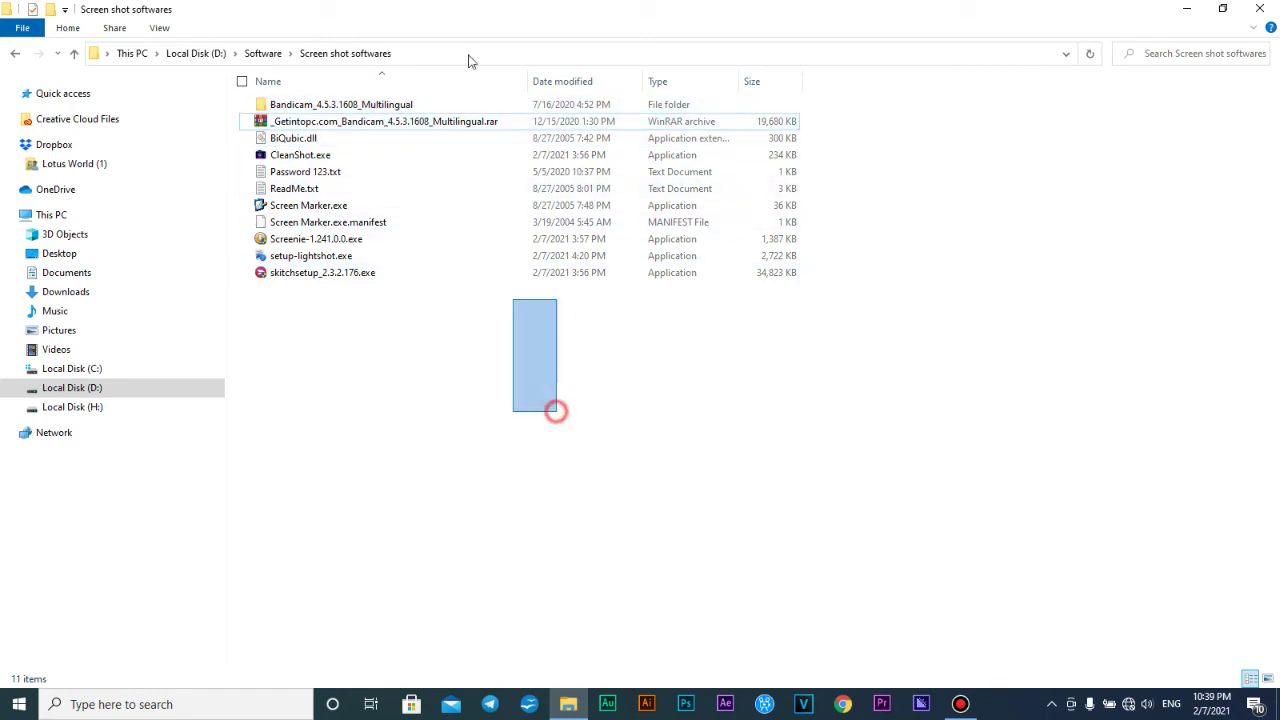
pyautogui.hotkey('ctrl', 'a')
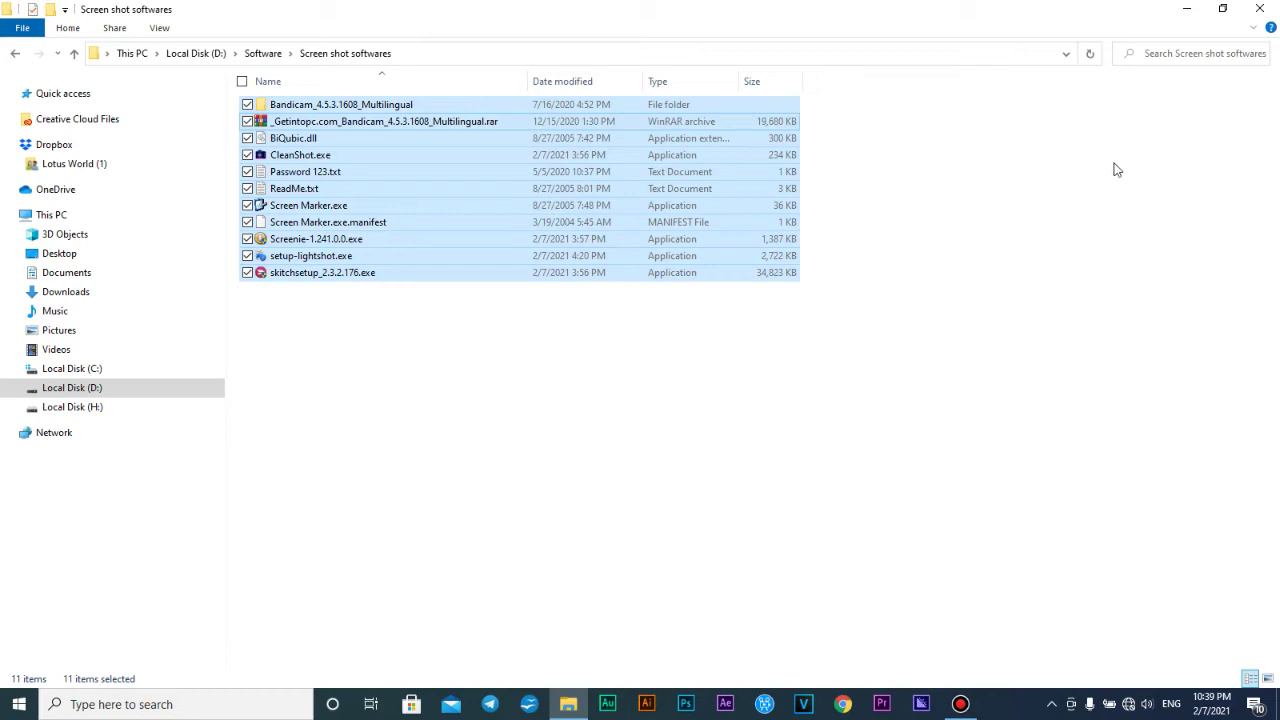
pyautogui.click(1259, 9)
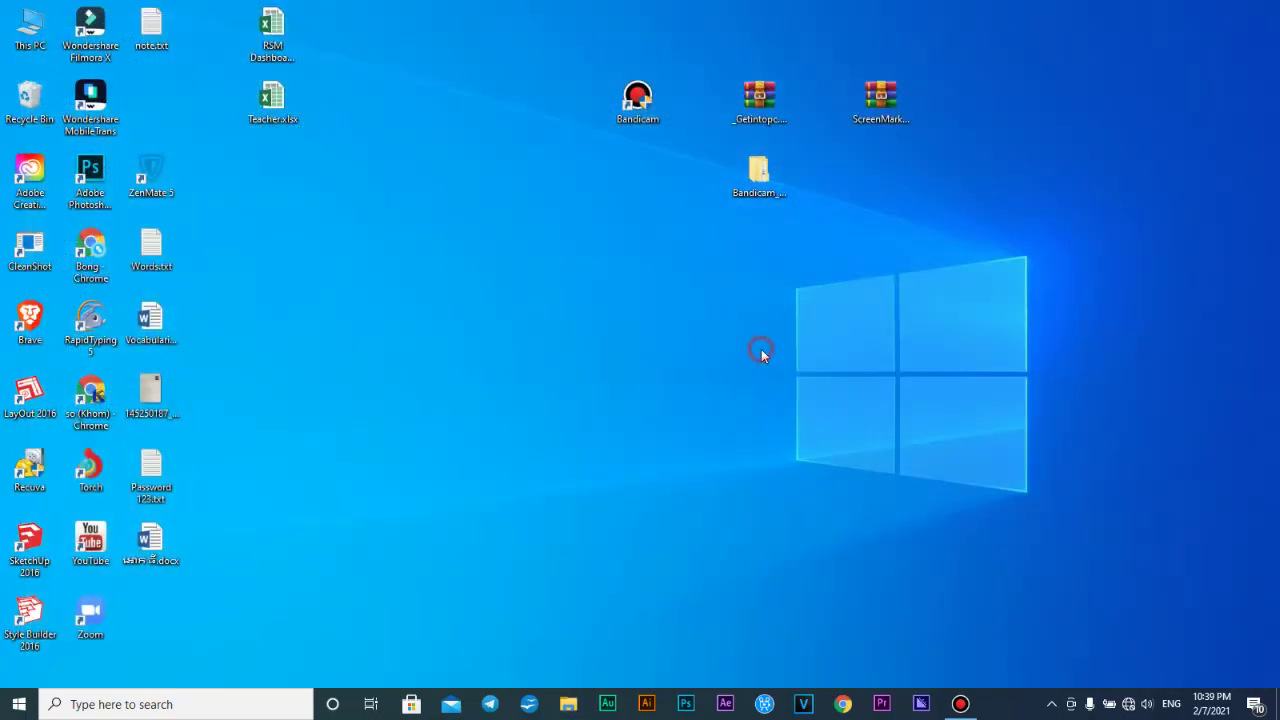
# Refresh the desktop and bring the Bandicam window back to the screen centre
pyautogui.rightClick(760, 352)
pyautogui.click(808, 398)
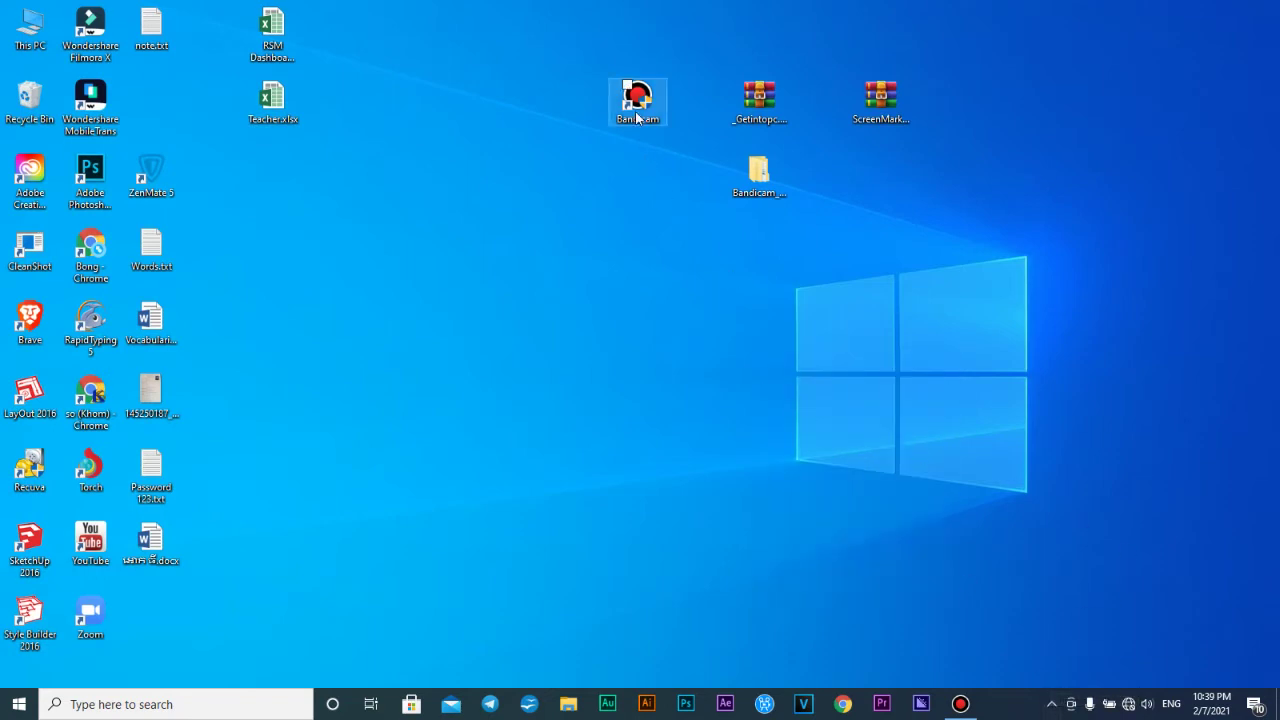
pyautogui.click(960, 704)
pyautogui.moveTo(836, 124); pyautogui.dragTo(696, 167)
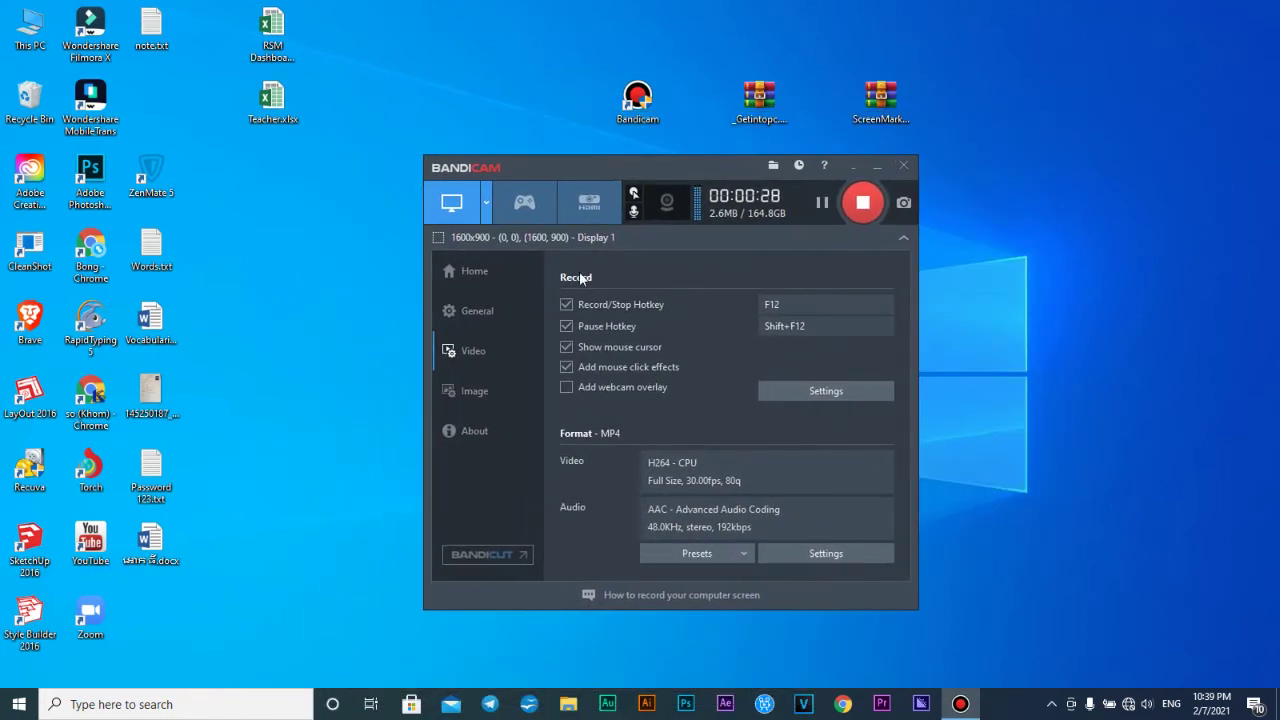
# Check Bandicam's F12 record/stop hotkey under Video and F11 screenshot hotkey under Image
pyautogui.click(469, 273)
pyautogui.click(476, 311)
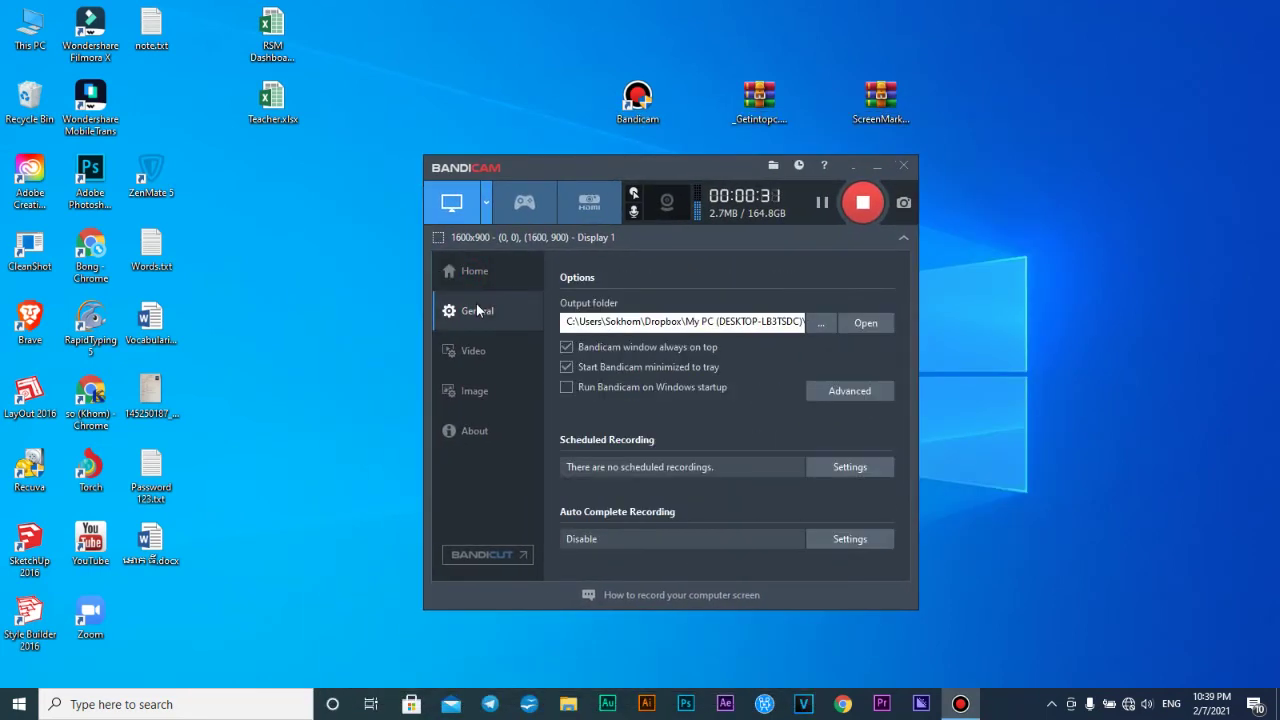
pyautogui.click(491, 348)
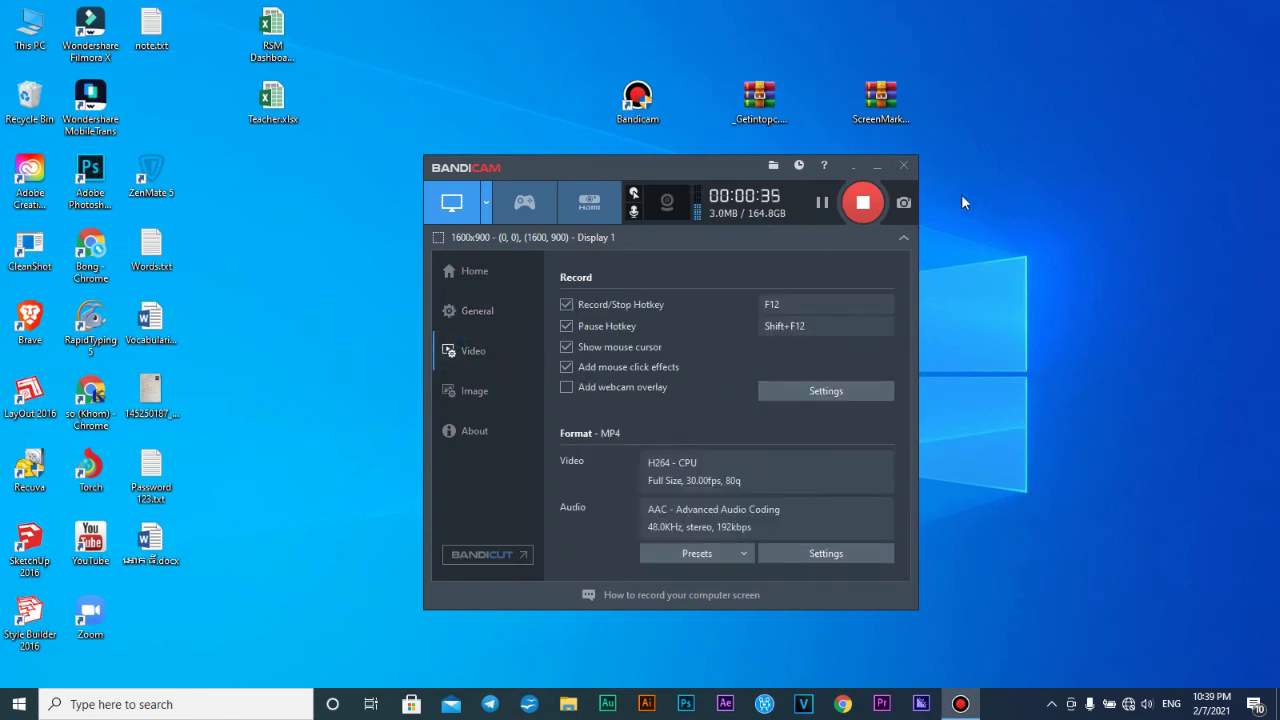
pyautogui.click(796, 305)
pyautogui.click(474, 401)
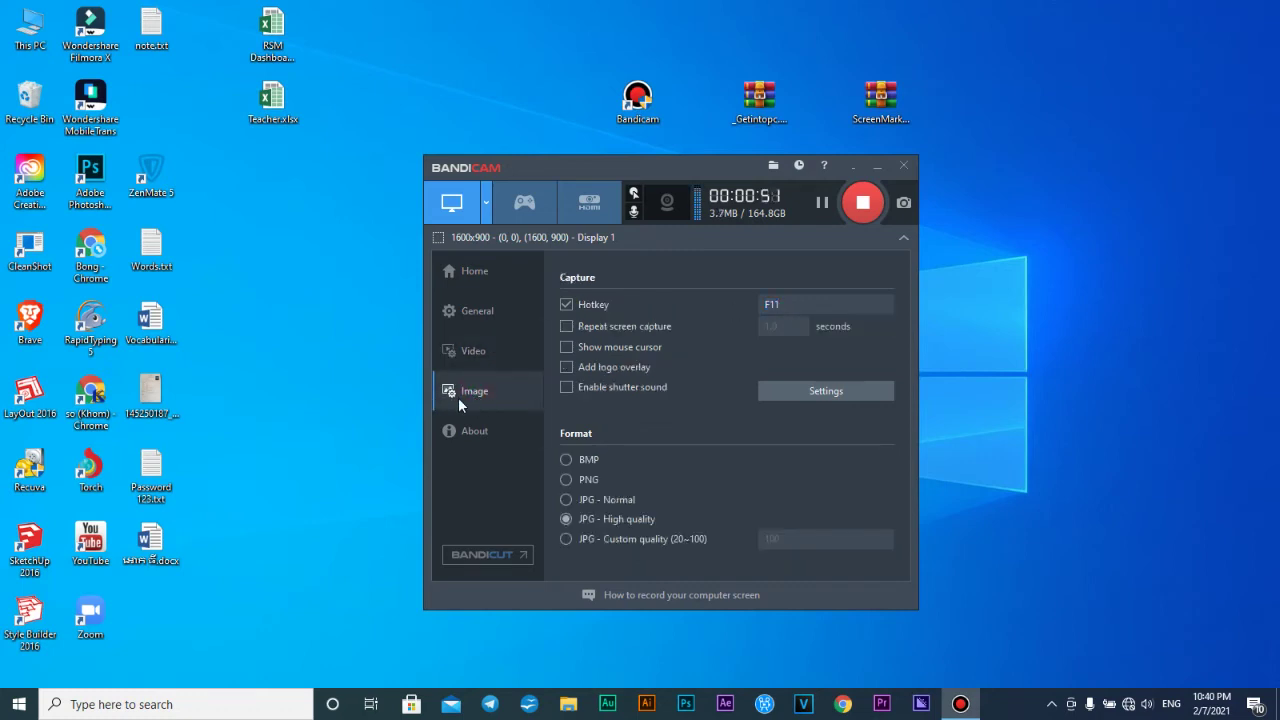
pyautogui.click(801, 301)
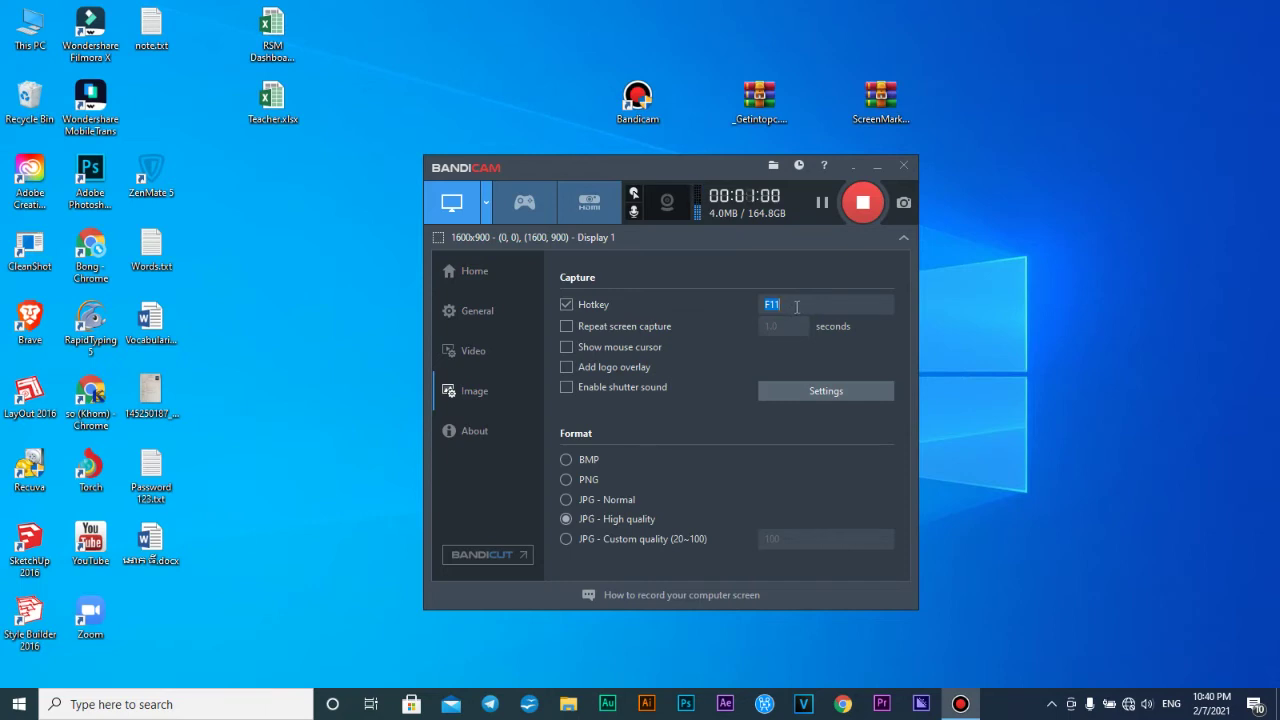
# Browse for a new output folder in General settings, then cancel the change
pyautogui.click(482, 312)
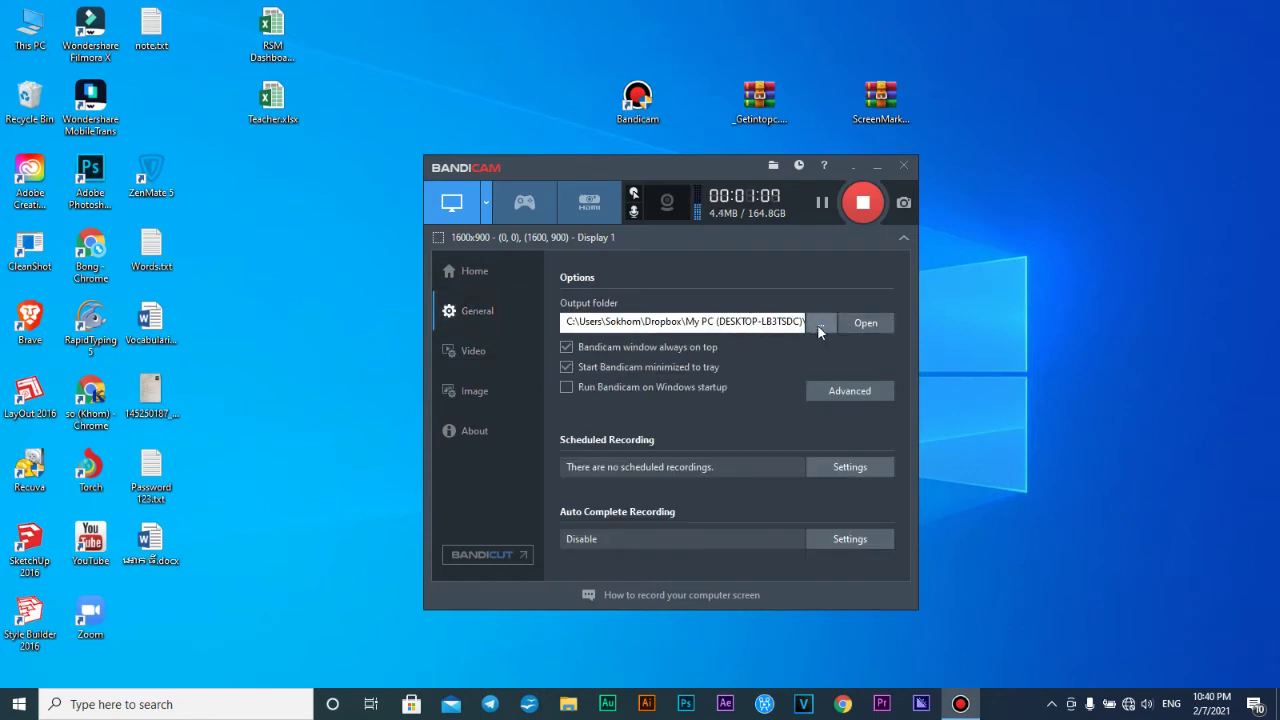
pyautogui.click(819, 323)
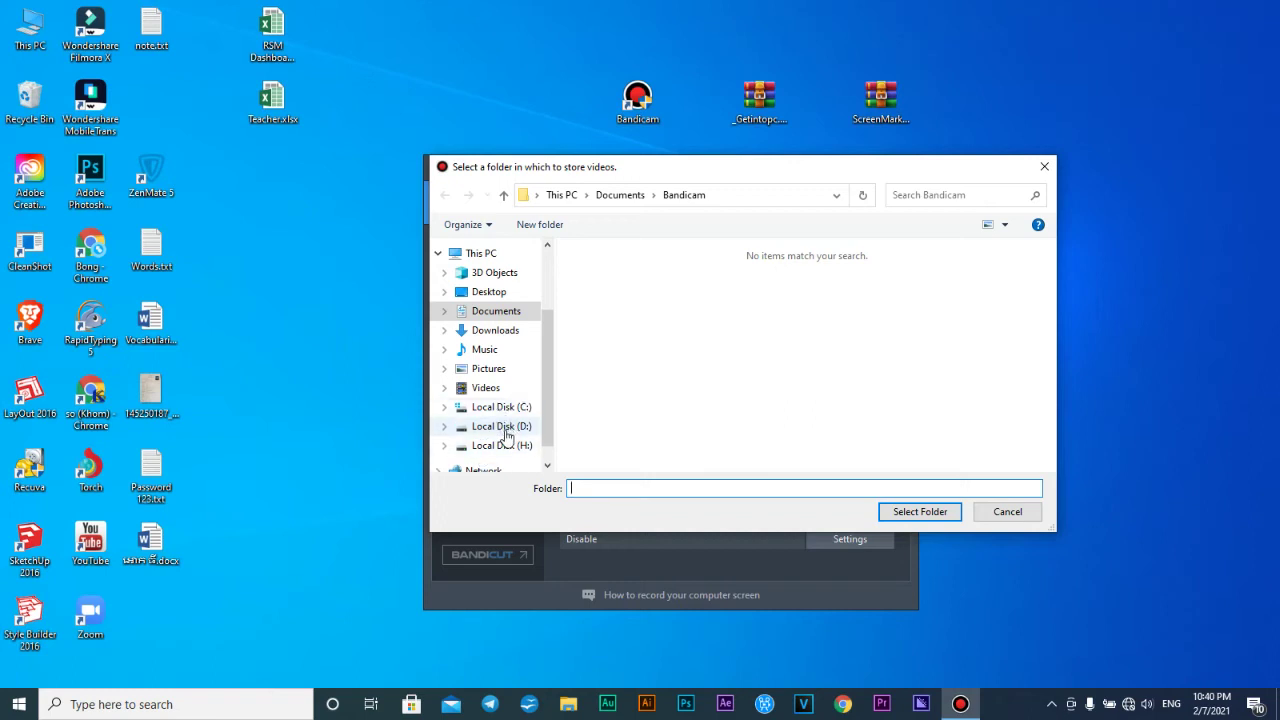
pyautogui.click(1008, 512)
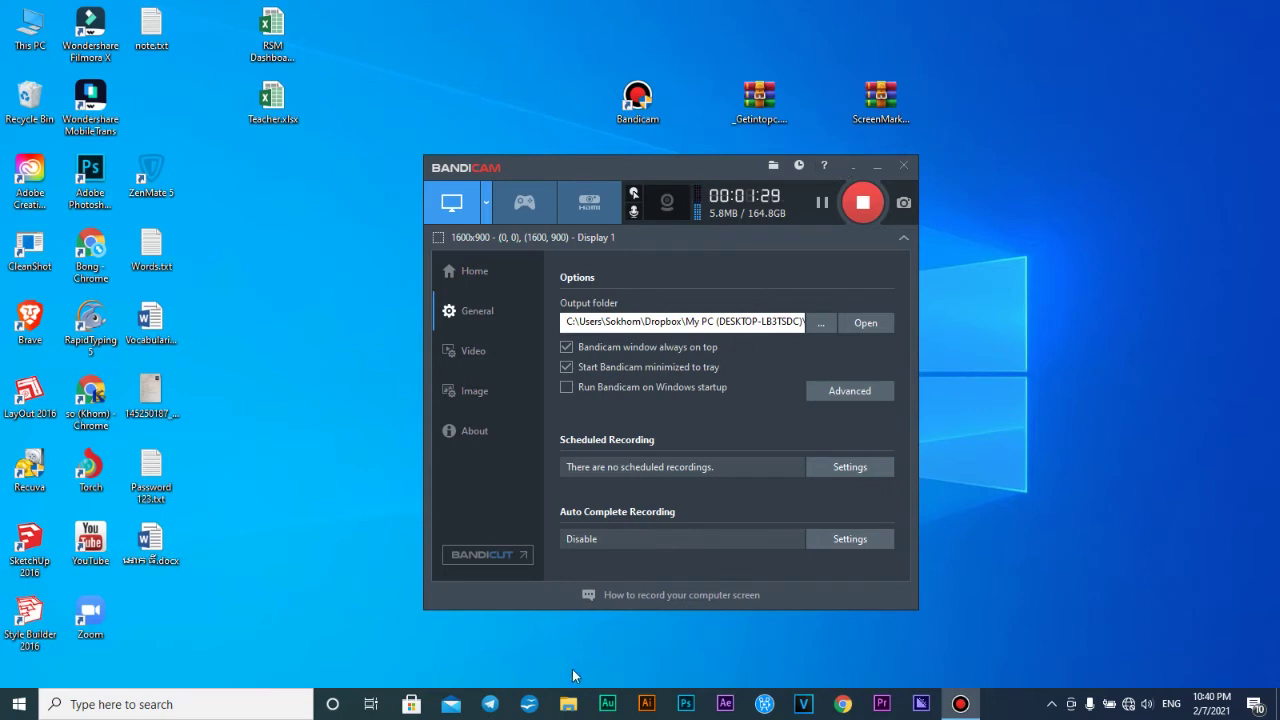
pyautogui.click(567, 705)
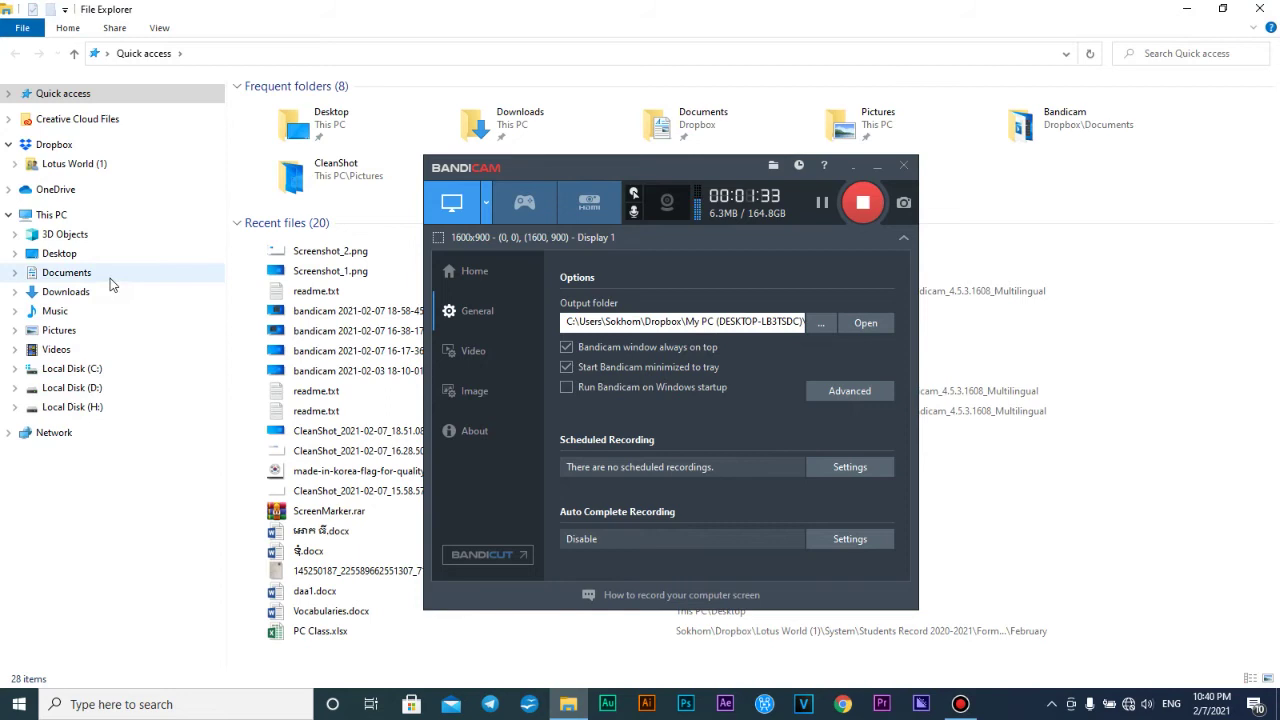
pyautogui.click(110, 280)
pyautogui.click(876, 166)
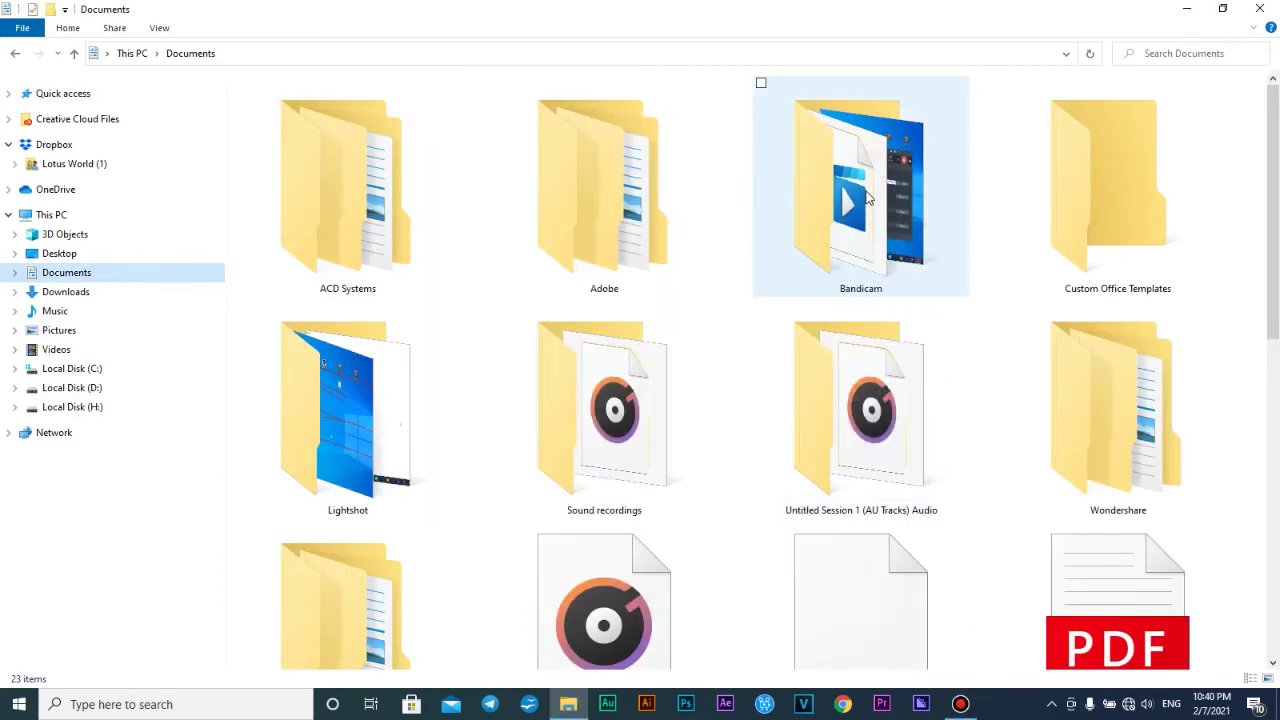
pyautogui.doubleClick(870, 188)
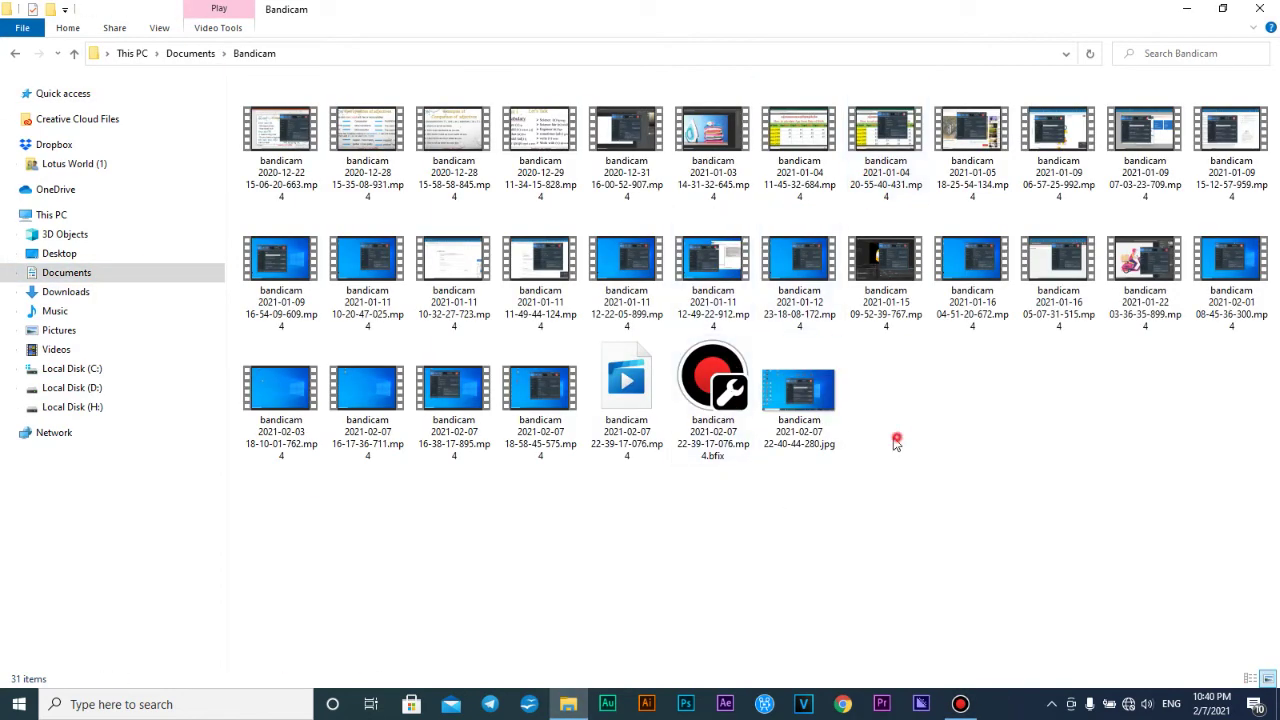
pyautogui.doubleClick(805, 400)
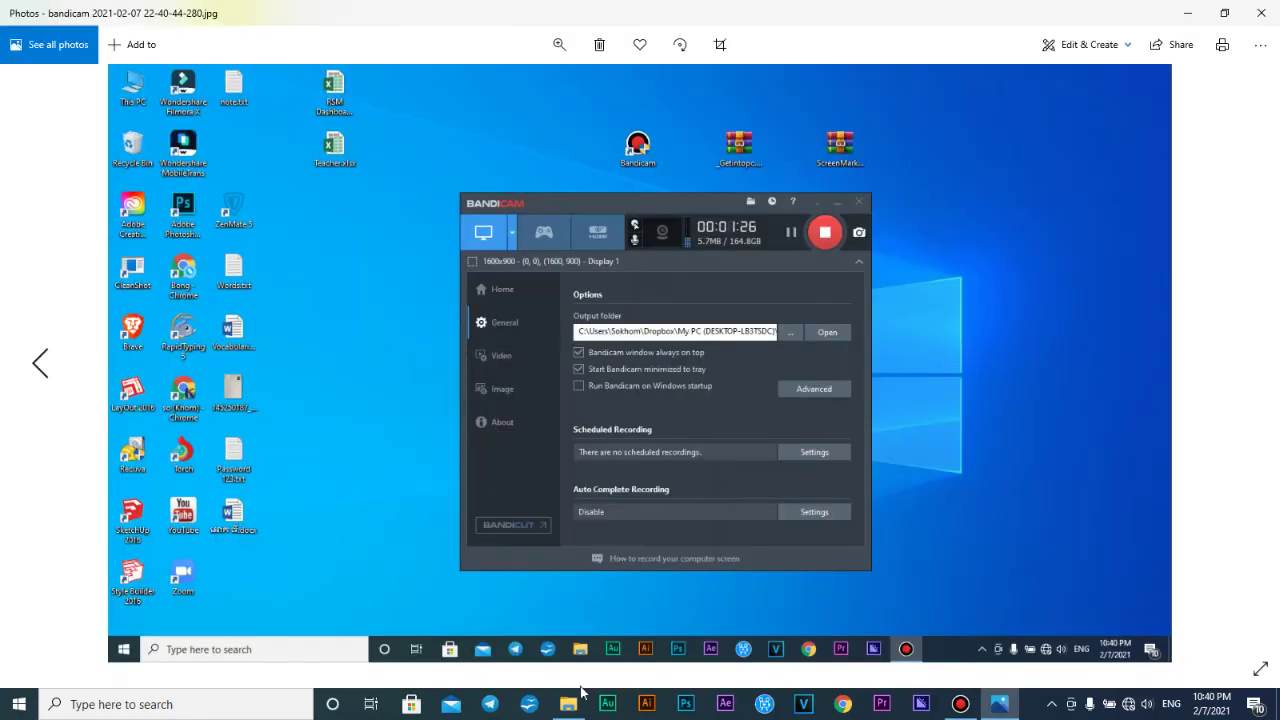
pyautogui.click(568, 704)
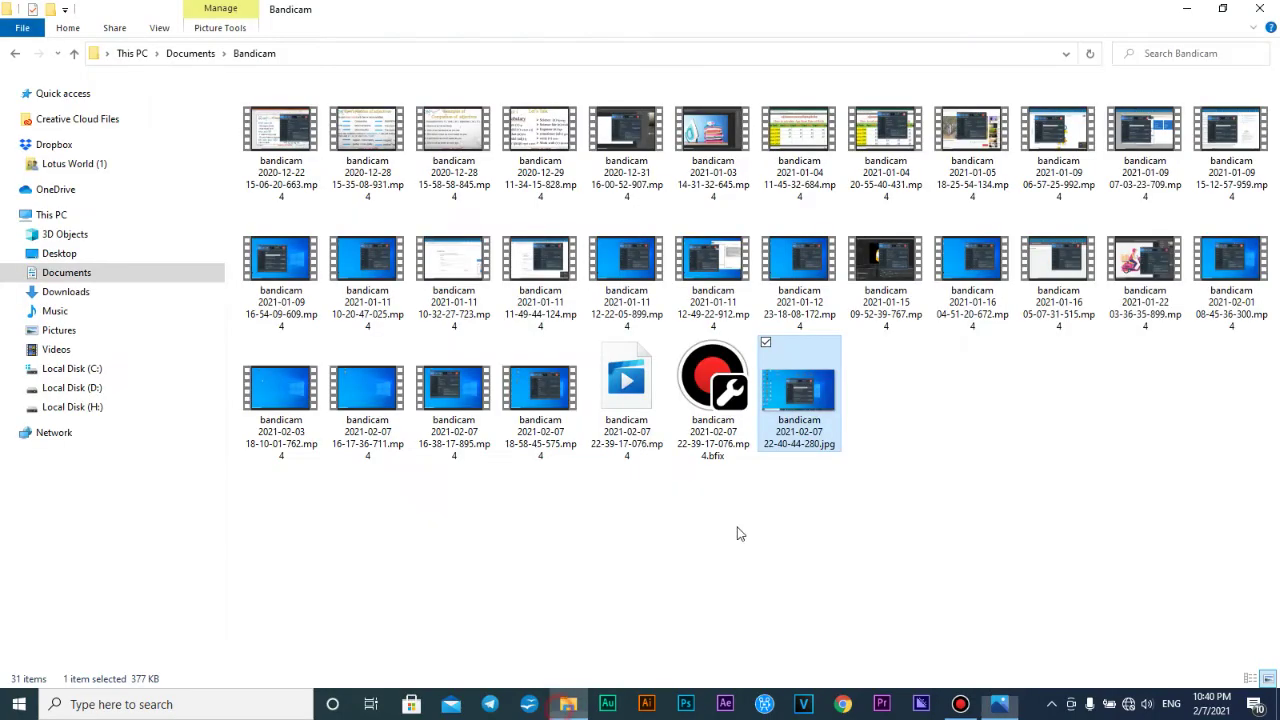
pyautogui.click(1165, 10)
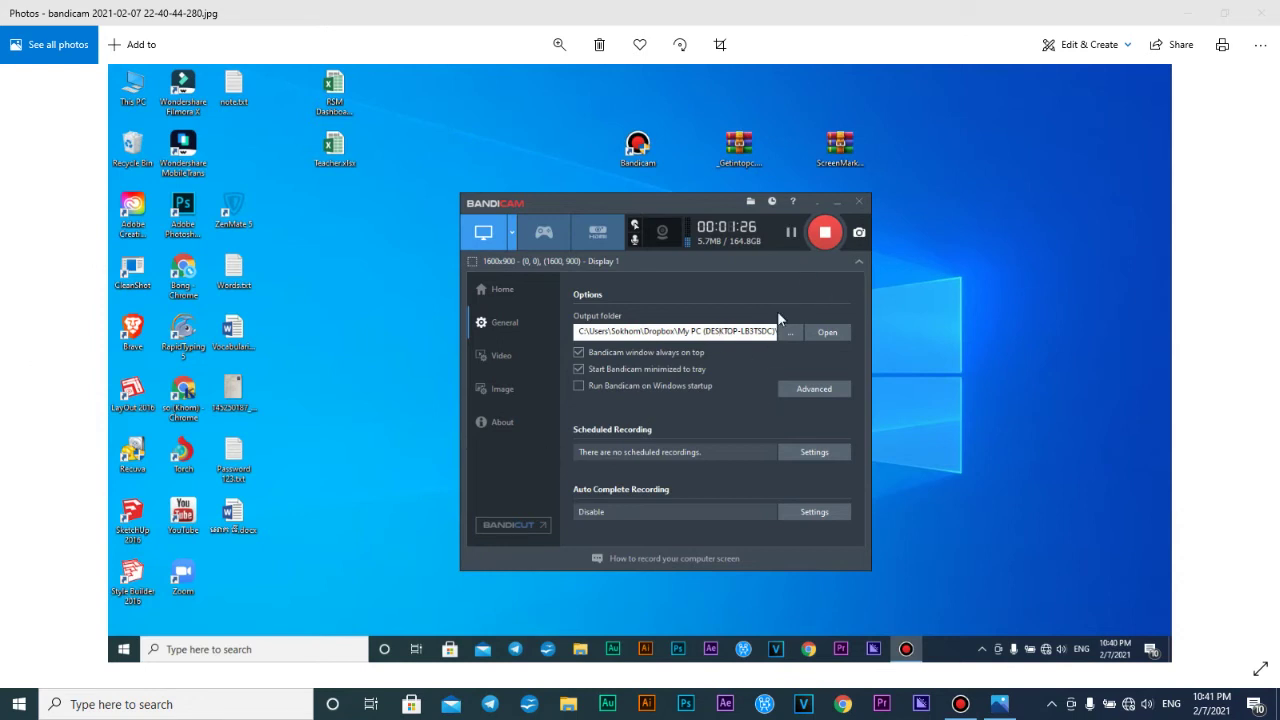
pyautogui.click(1258, 12)
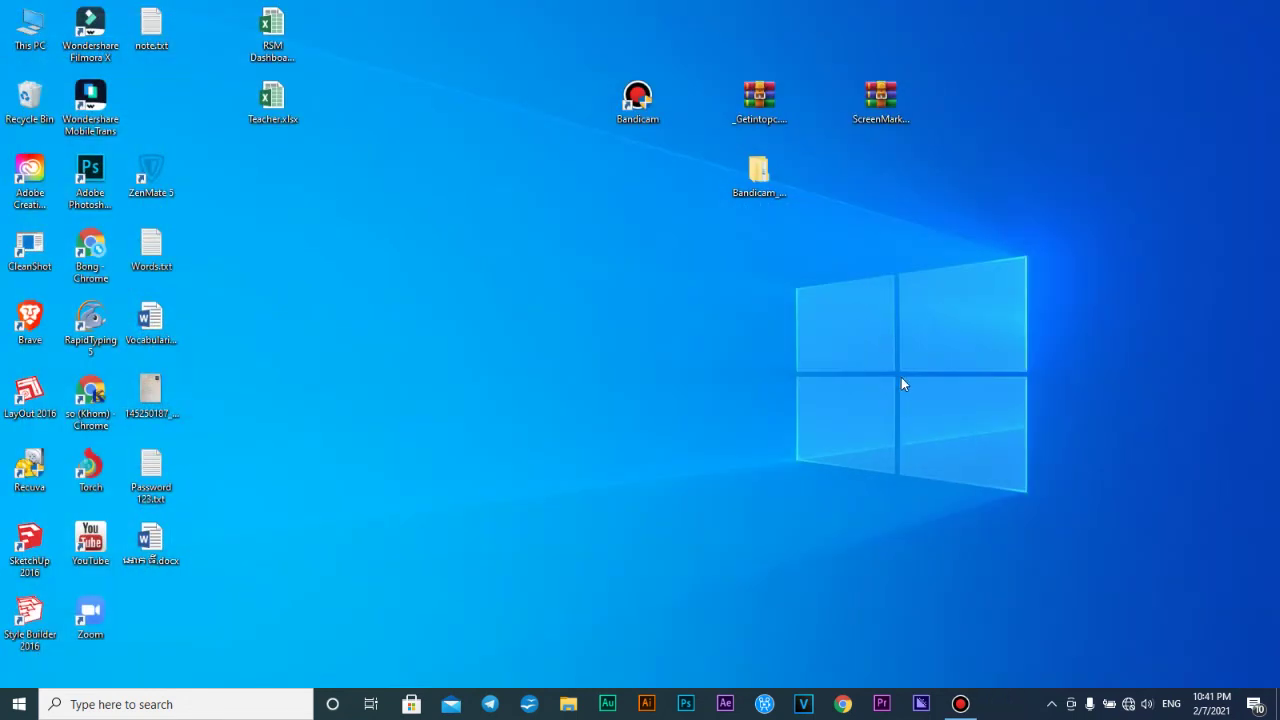
# Launch Bandicam from the desktop menu and minimize its window
pyautogui.rightClick(1073, 245)
pyautogui.click(1110, 293)
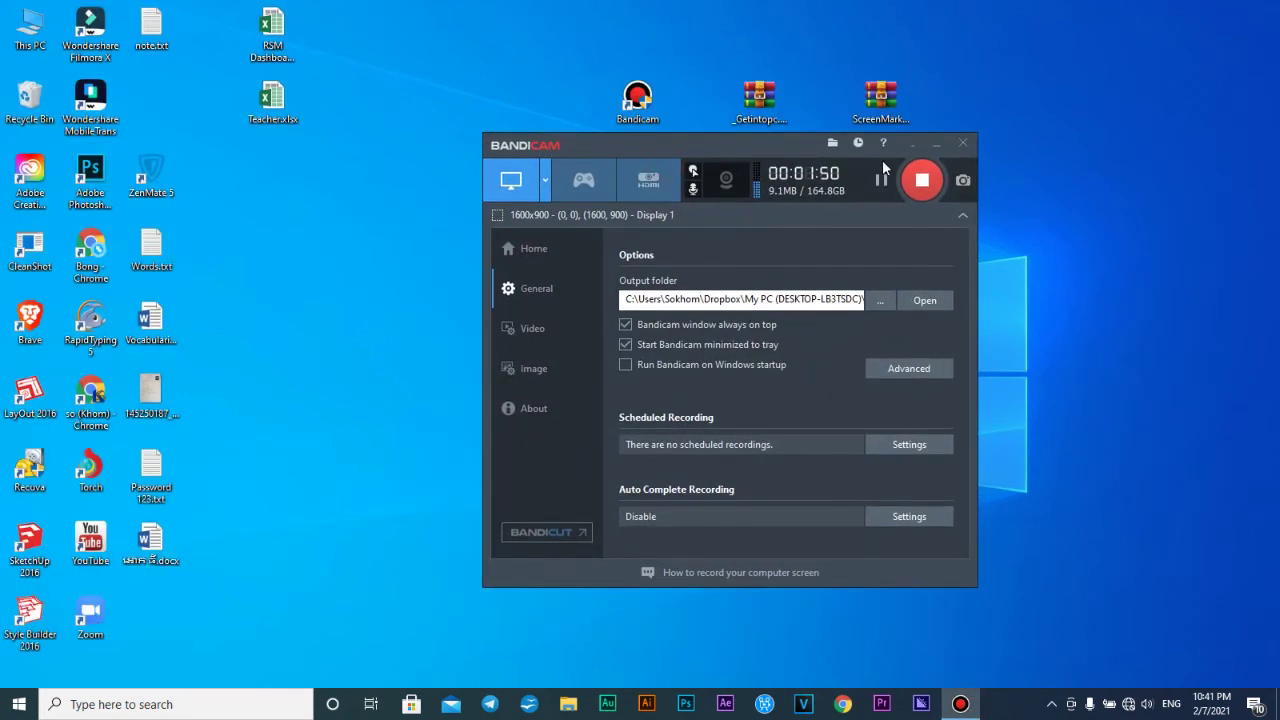
pyautogui.click(932, 145)
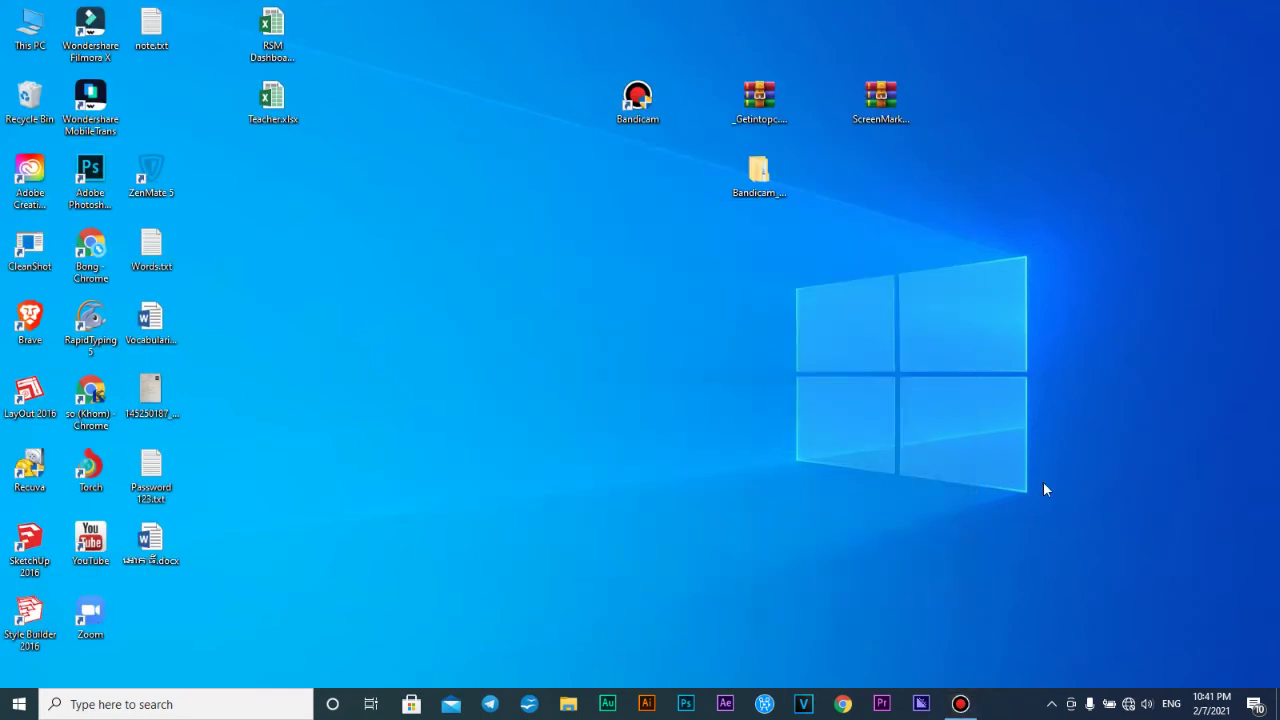
# Open Lightshot's Options from its notification-area icon
pyautogui.click(1055, 706)
pyautogui.rightClick(1097, 610)
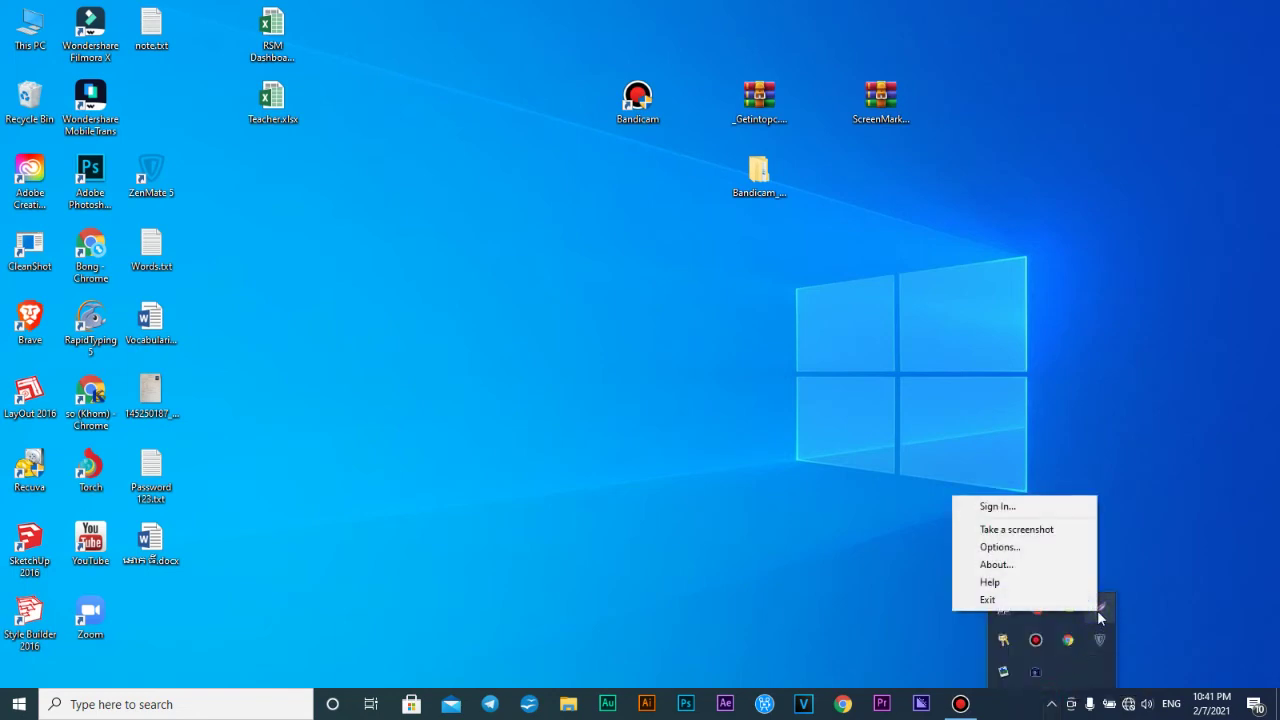
pyautogui.click(1149, 552)
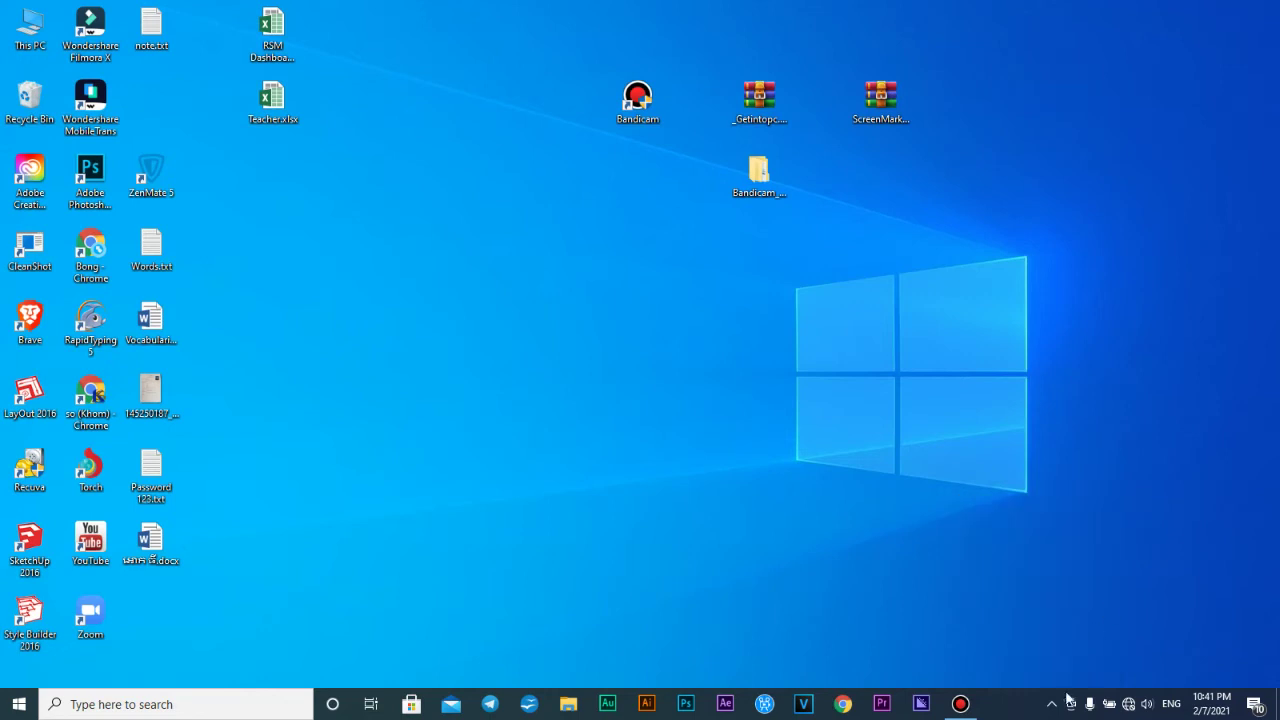
pyautogui.click(1052, 704)
pyautogui.rightClick(1100, 604)
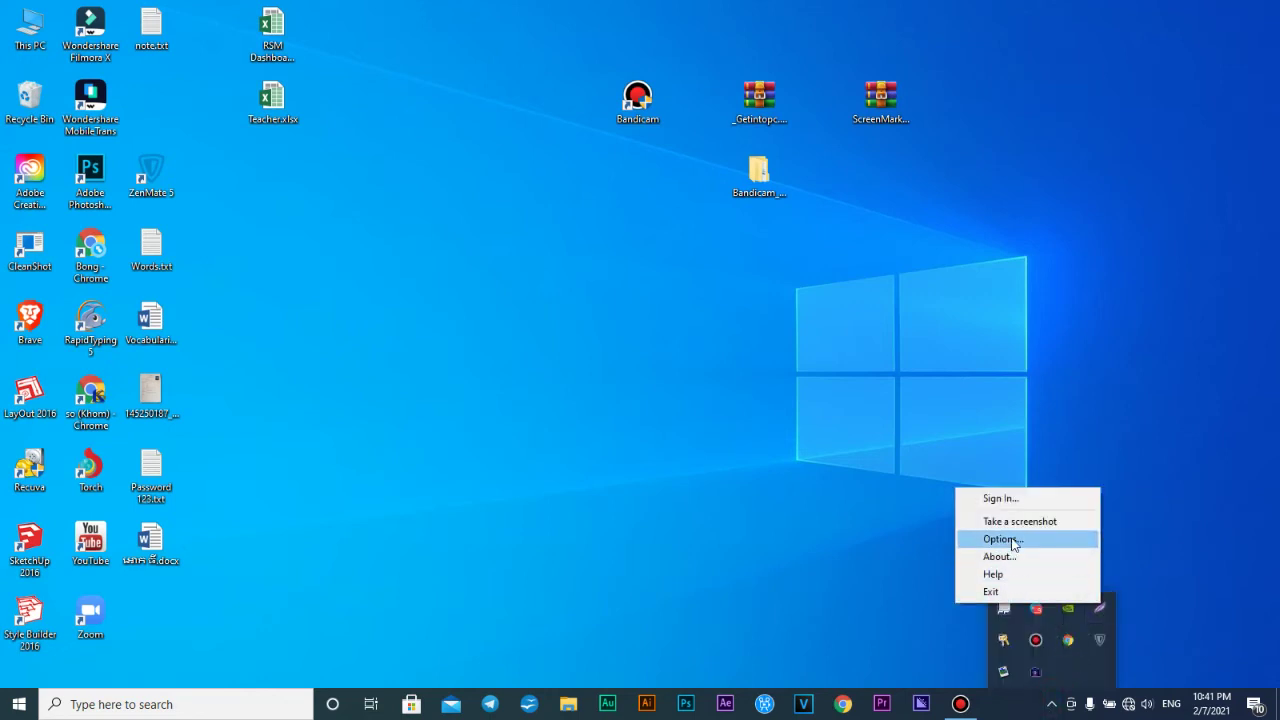
pyautogui.click(1012, 538)
pyautogui.moveTo(585, 232); pyautogui.dragTo(681, 243)
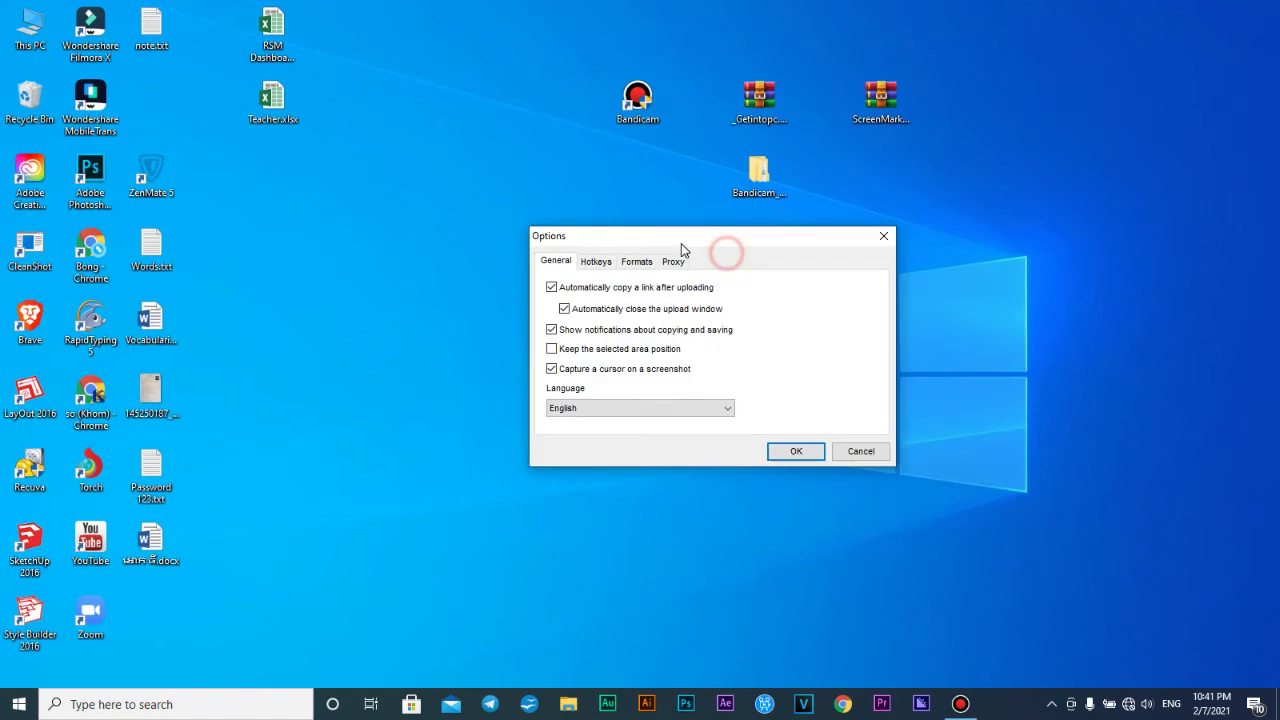
# Set Lightshot's General hotkey to Ctrl + Shift + 9 and confirm with OK
pyautogui.click(602, 264)
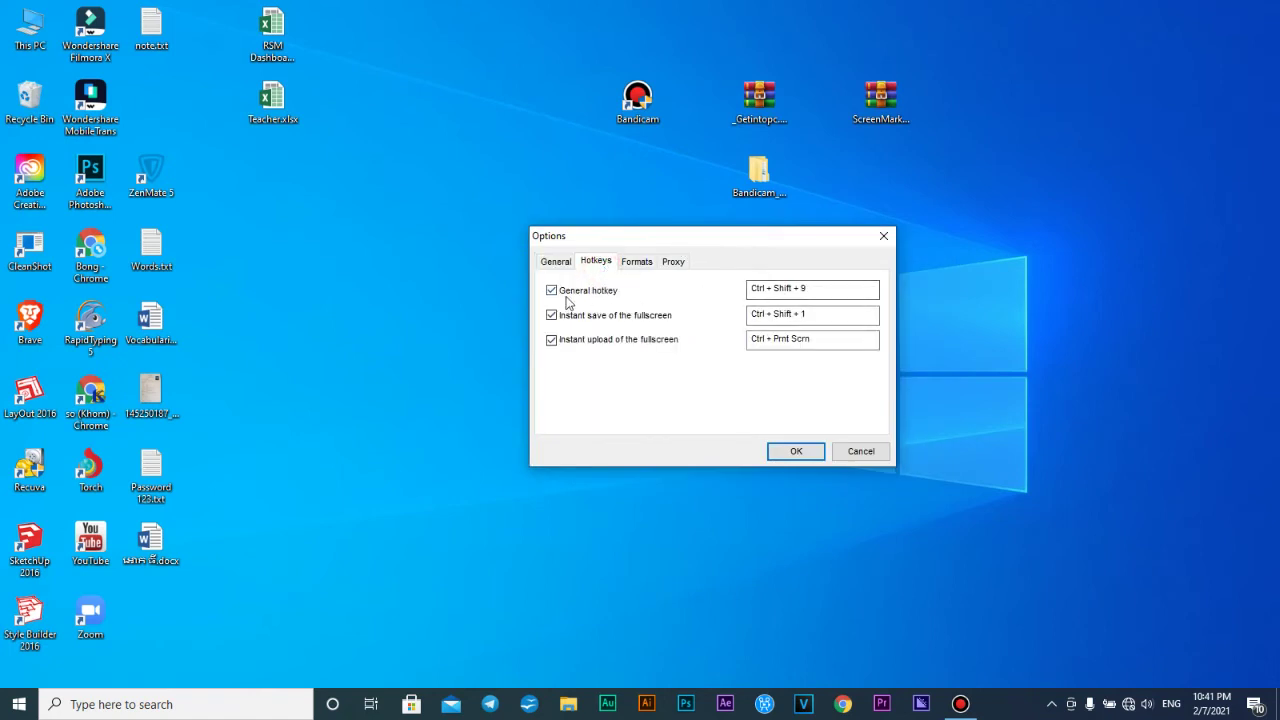
pyautogui.moveTo(814, 288); pyautogui.dragTo(745, 286)
pyautogui.click(849, 317)
pyautogui.moveTo(849, 317); pyautogui.dragTo(752, 314)
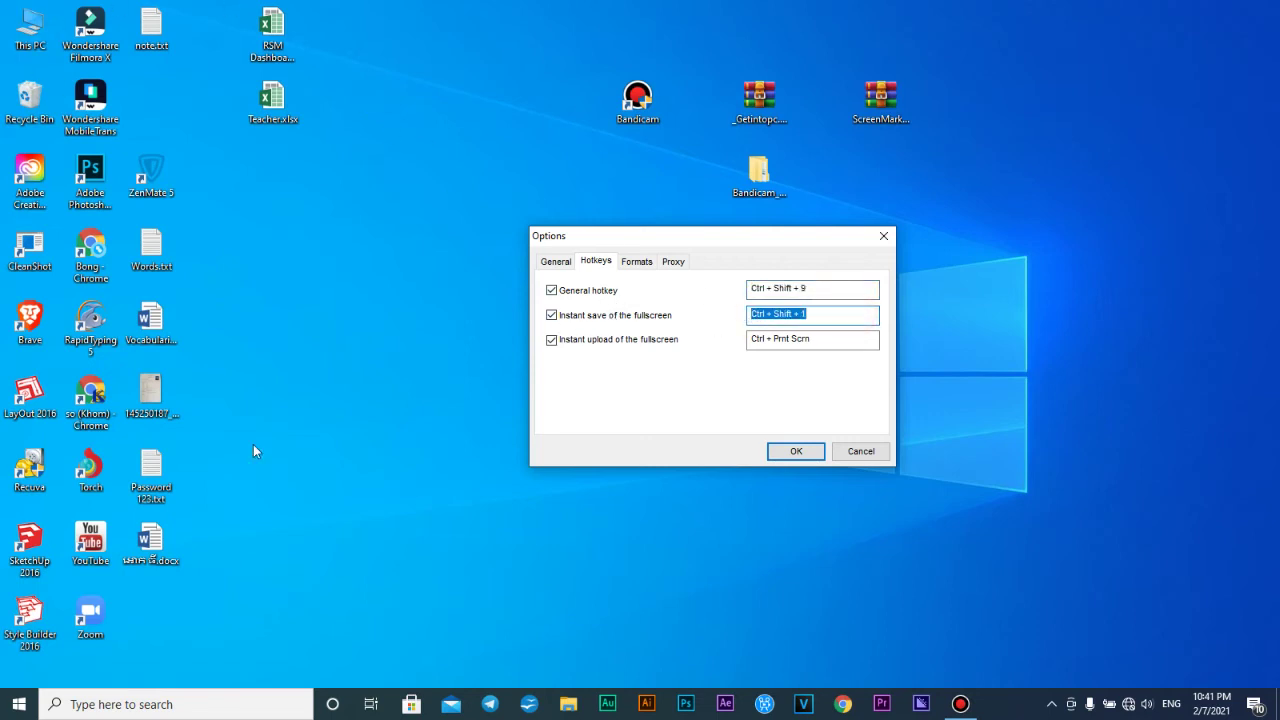
pyautogui.click(822, 316)
pyautogui.doubleClick(824, 316)
pyautogui.click(818, 288)
pyautogui.moveTo(818, 288); pyautogui.dragTo(742, 292)
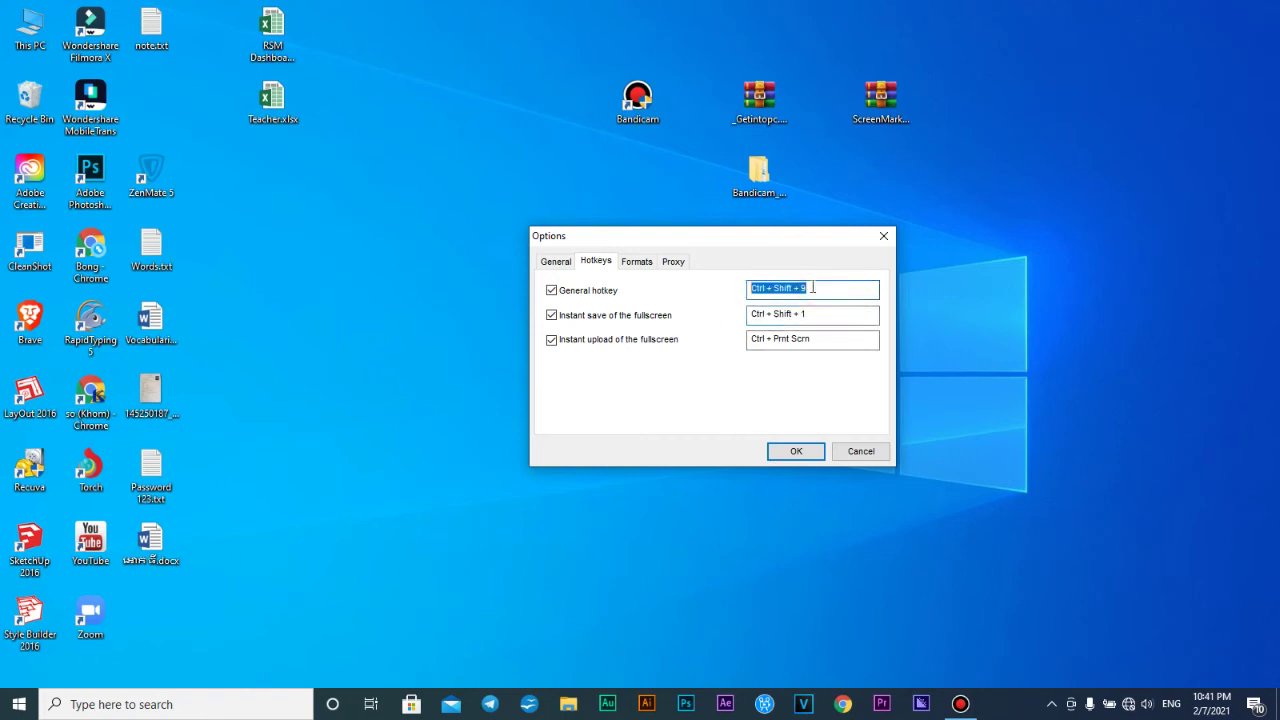
pyautogui.press('ctrl')
pyautogui.press('ctrl')
pyautogui.click(788, 450)
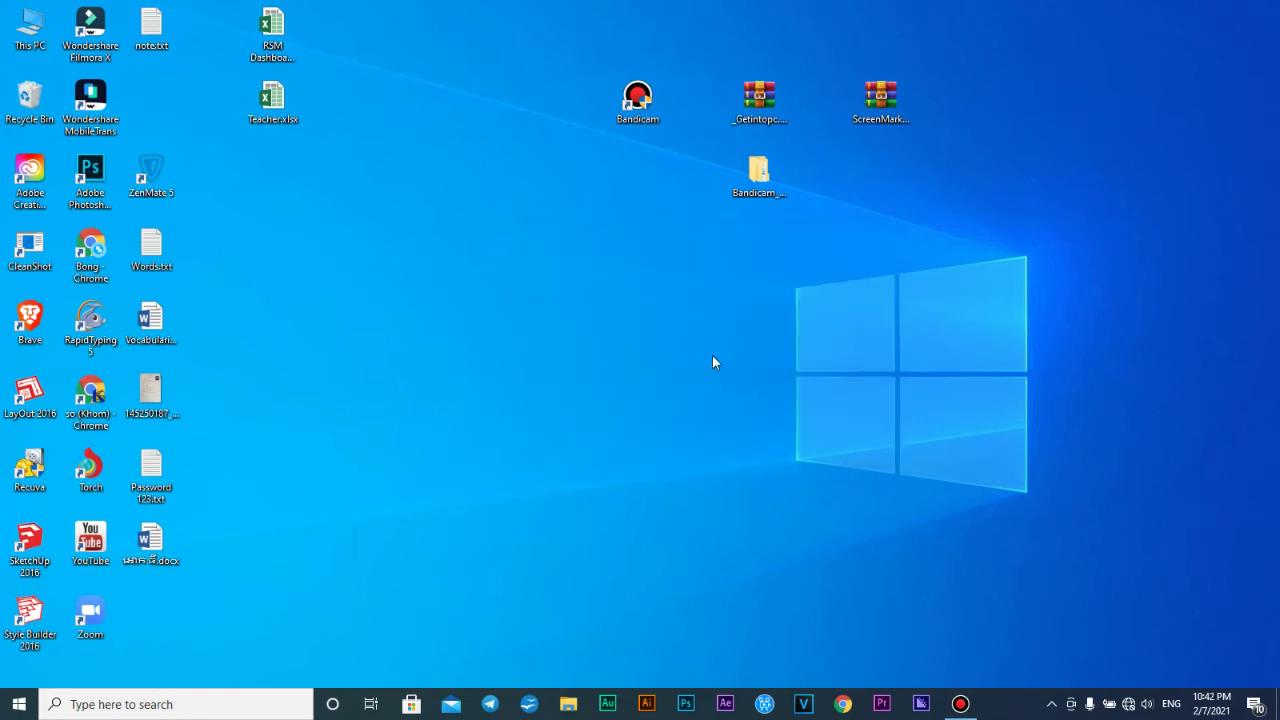
# Start a Lightshot capture of a 1109x687 desktop area with Print Screen
pyautogui.press('Print')
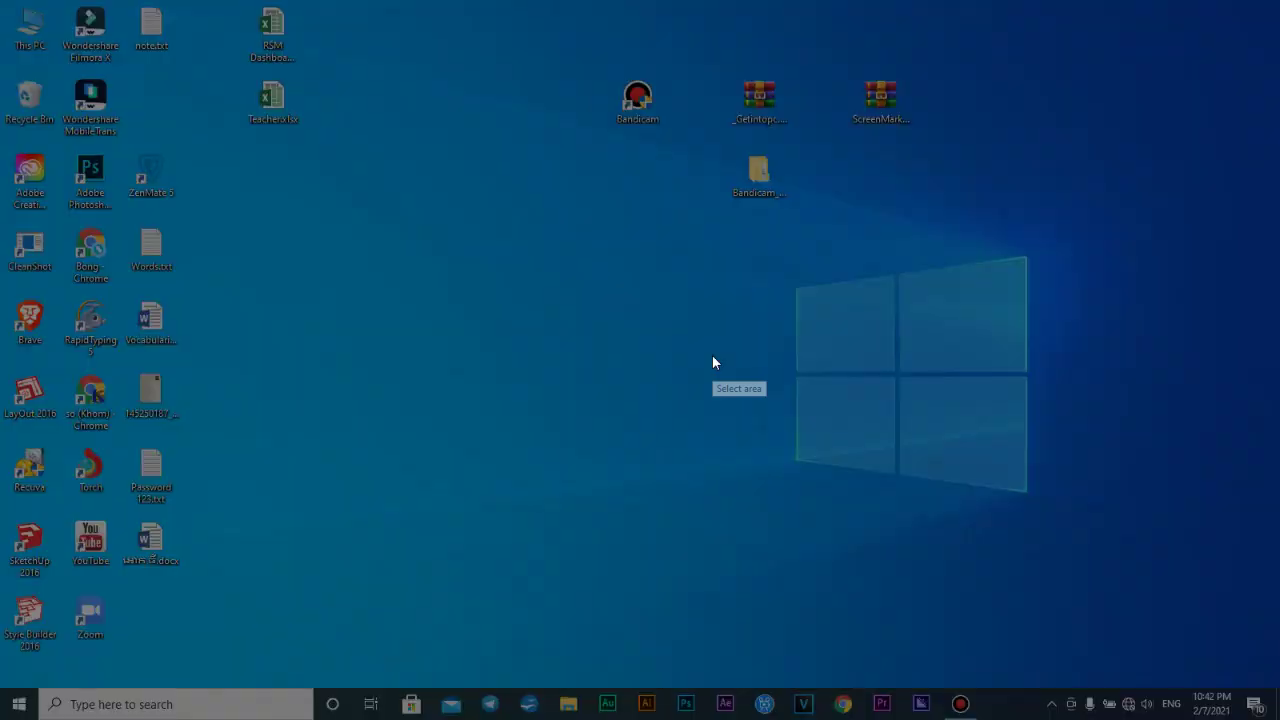
pyautogui.moveTo(294, 1); pyautogui.dragTo(1182, 549)
pyautogui.moveTo(1023, 243); pyautogui.dragTo(1031, 265)
# Draw a red freehand line, a straight line, an arrow and a framing rectangle
pyautogui.click(1204, 423)
pyautogui.moveTo(734, 292); pyautogui.dragTo(891, 294)
pyautogui.click(1204, 442)
pyautogui.moveTo(1117, 386); pyautogui.dragTo(670, 348)
pyautogui.click(1205, 462)
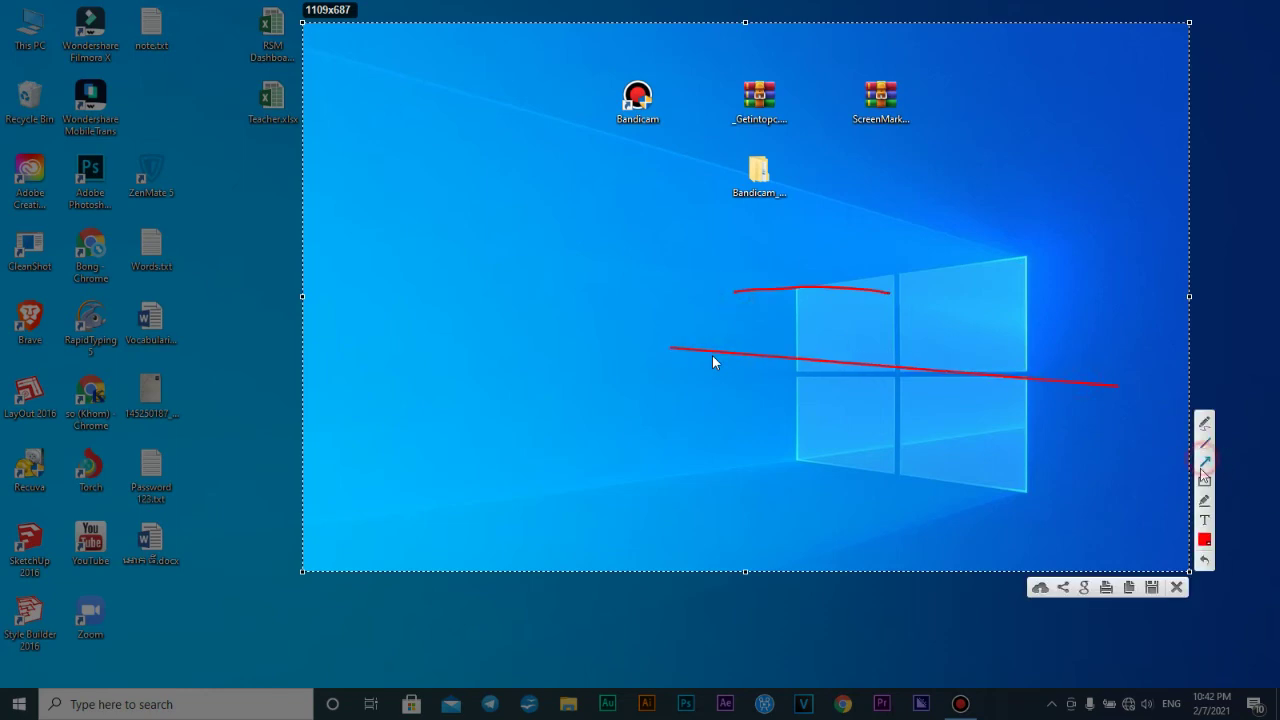
pyautogui.moveTo(505, 131); pyautogui.dragTo(682, 284)
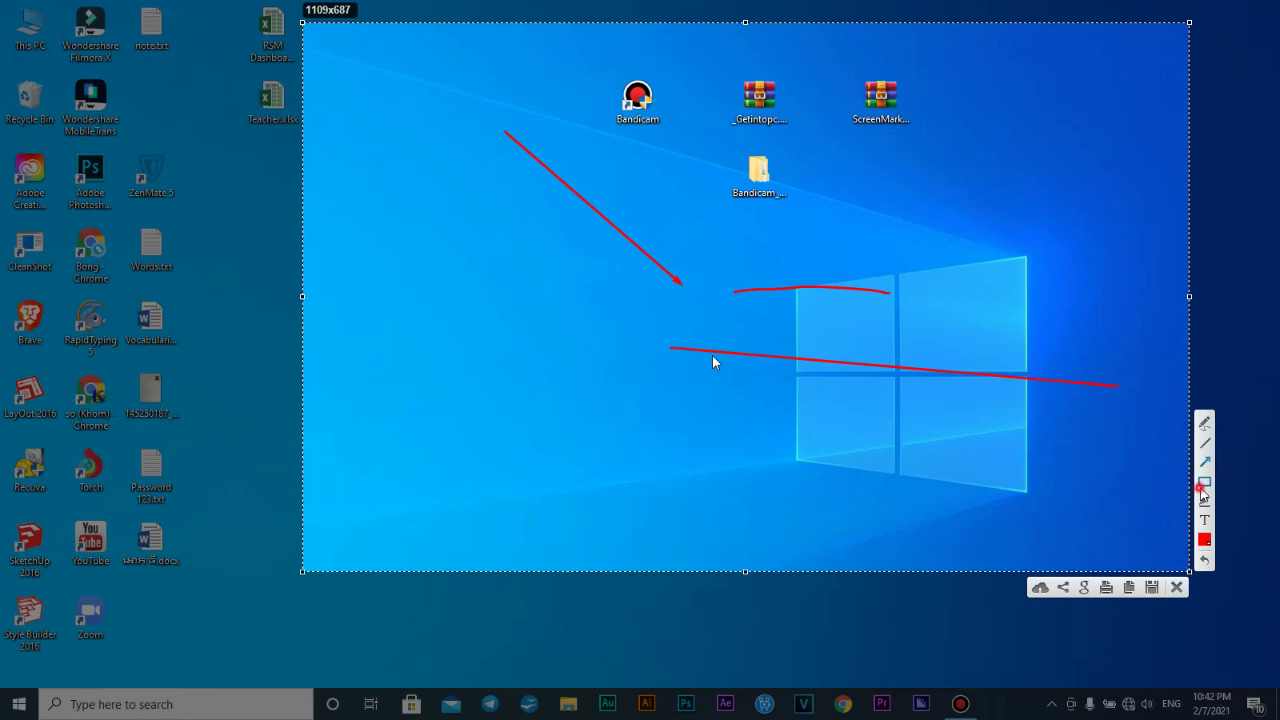
pyautogui.click(1204, 481)
pyautogui.moveTo(541, 168)
pyautogui.mouseDown()
pyautogui.moveTo(471, 70)
pyautogui.moveTo(1120, 438)
pyautogui.mouseUp()
# Add the text label 'ทดสอบข้อความ', draw another freehand line, and save with Ctrl+S
pyautogui.click(1206, 518)
pyautogui.click(528, 273)
pyautogui.write('ทดสอบข้อความ')
pyautogui.click(1204, 423)
pyautogui.moveTo(637, 193); pyautogui.dragTo(763, 273)
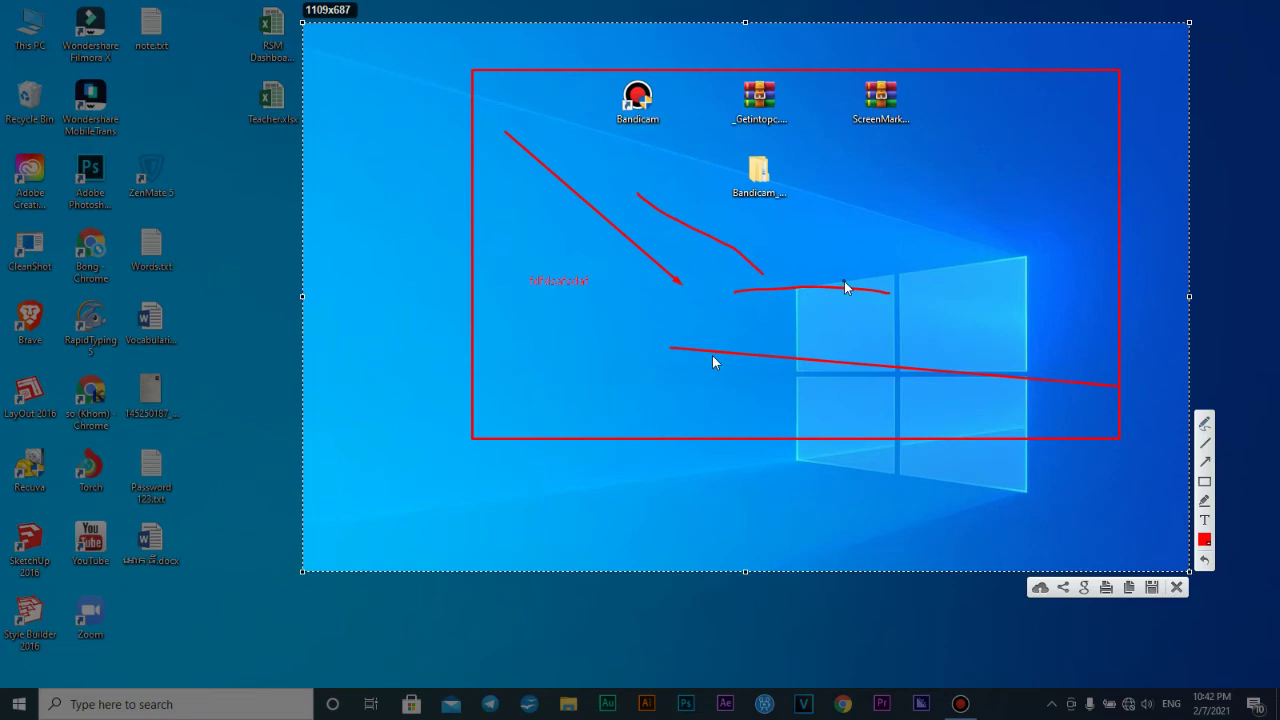
pyautogui.hotkey('ctrl', 's')
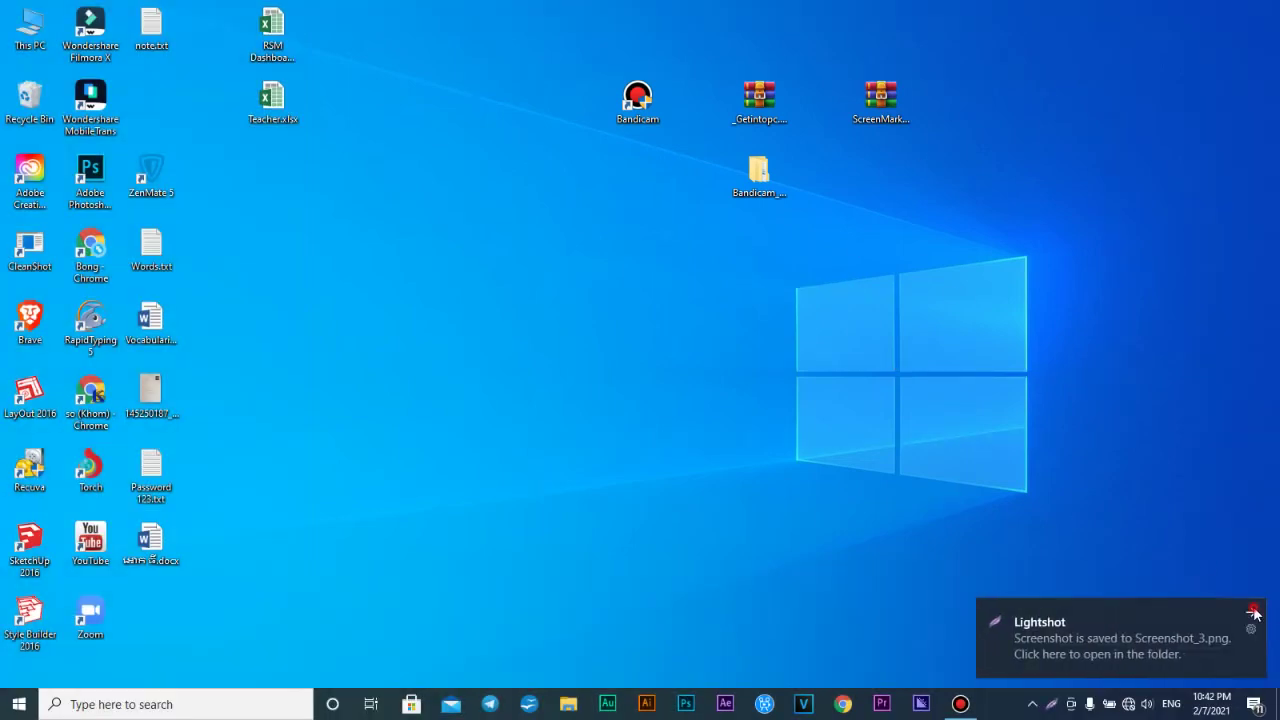
# Dismiss the save notification and open the Documents\Lightshot folder
pyautogui.click(1257, 610)
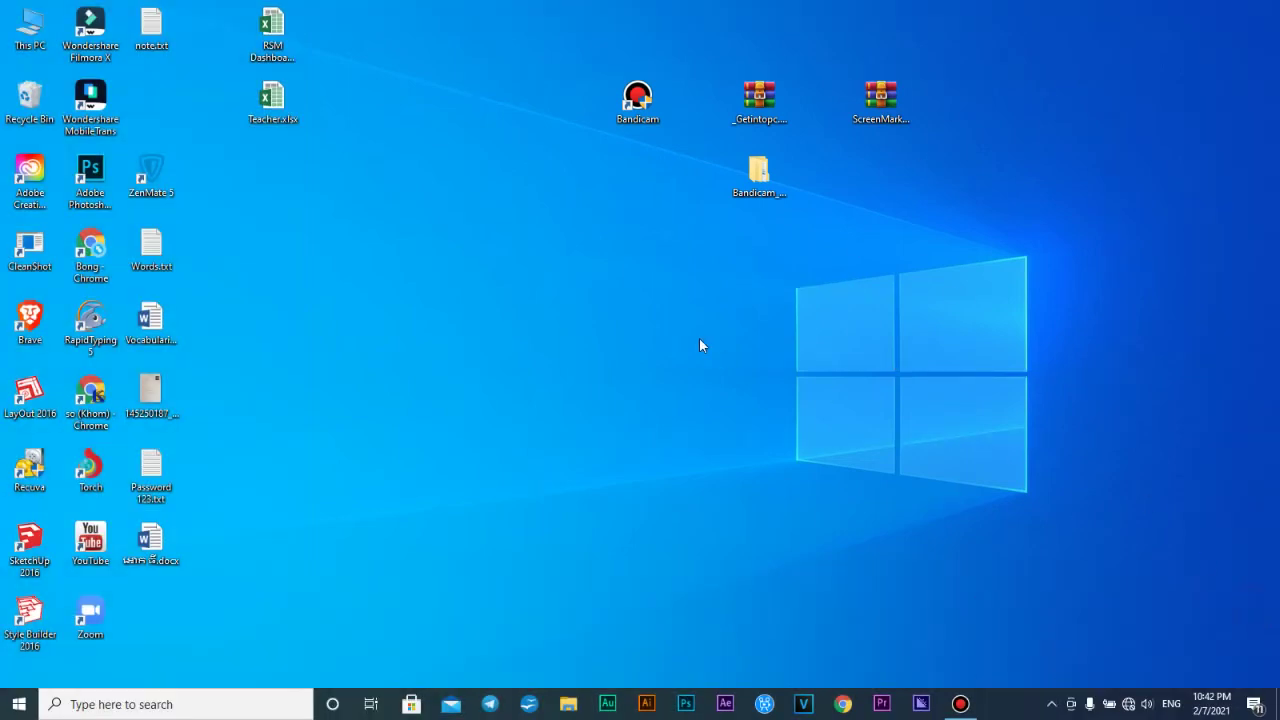
pyautogui.click(568, 704)
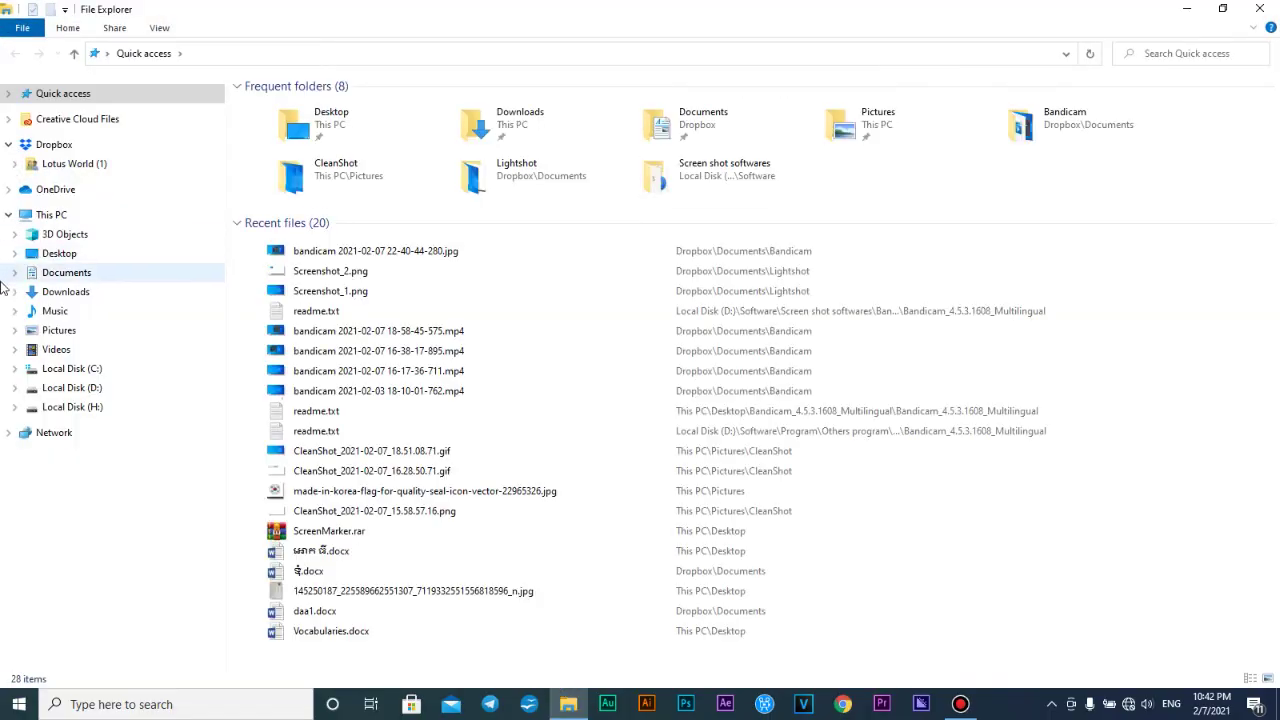
pyautogui.click(42, 274)
pyautogui.doubleClick(385, 452)
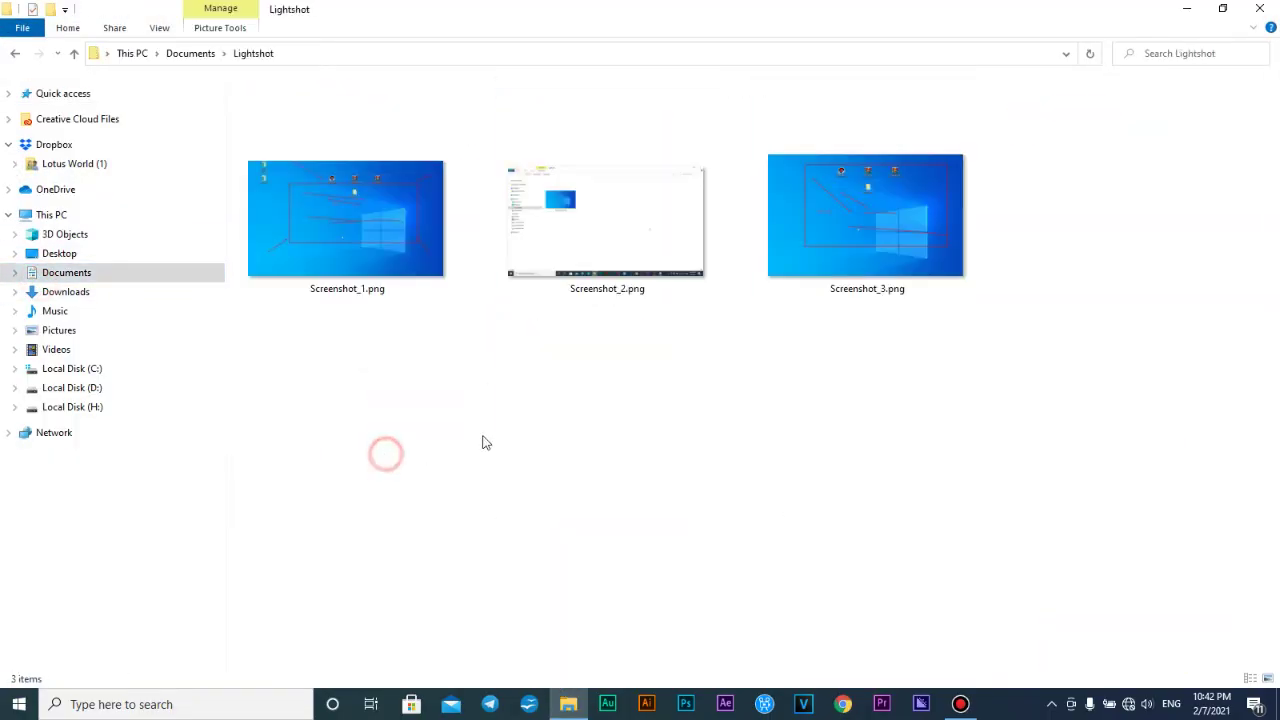
# Delete all three saved screenshots from the folder, then minimize File Explorer
pyautogui.moveTo(1078, 345); pyautogui.dragTo(866, 240)
pyautogui.moveTo(957, 523); pyautogui.dragTo(877, 188)
pyautogui.moveTo(1061, 303); pyautogui.dragTo(190, 212)
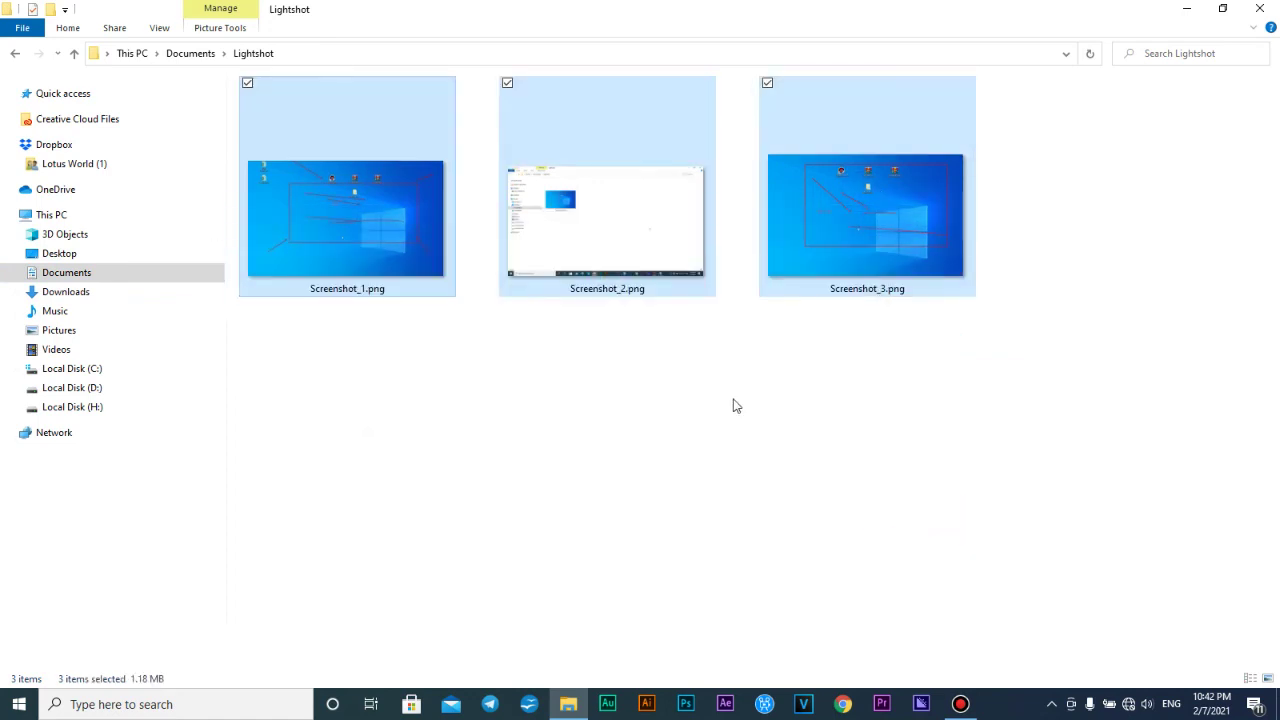
pyautogui.press('Delete')
pyautogui.click(1186, 8)
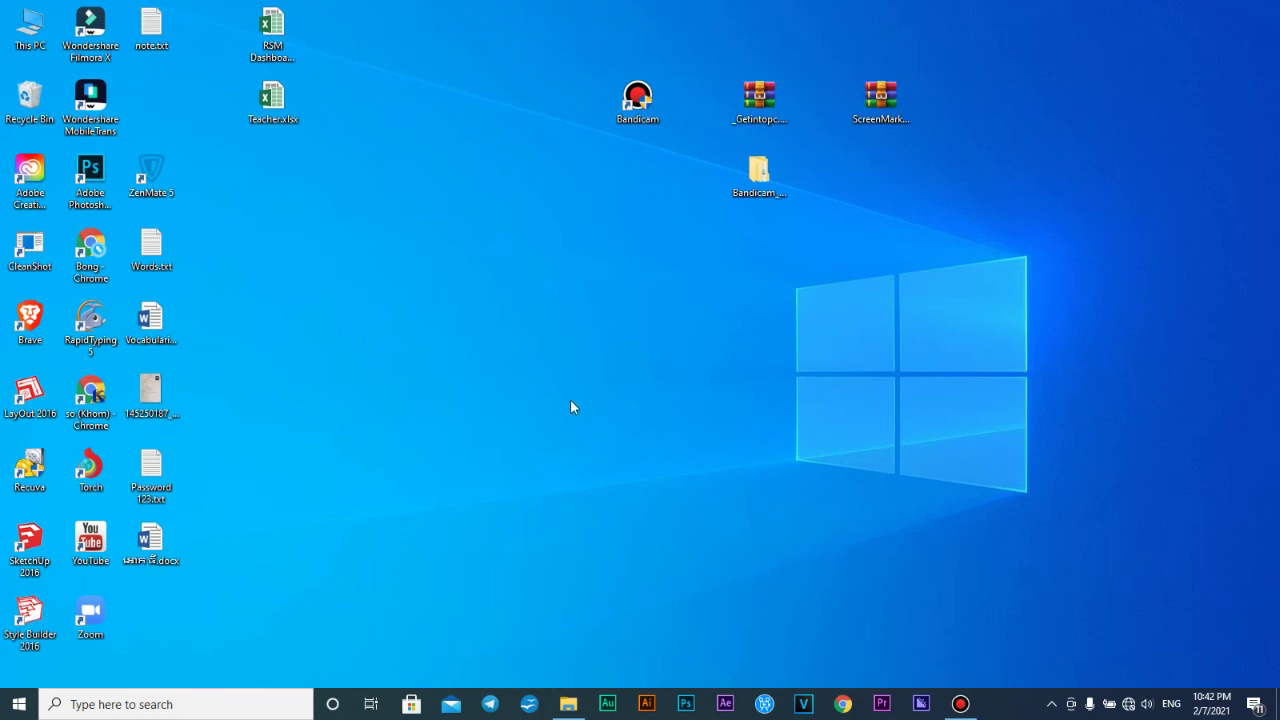
# Save a full-screen capture with Shift+PrtScn and check Screenshot_1.png in its folder
pyautogui.press('shift+Print')
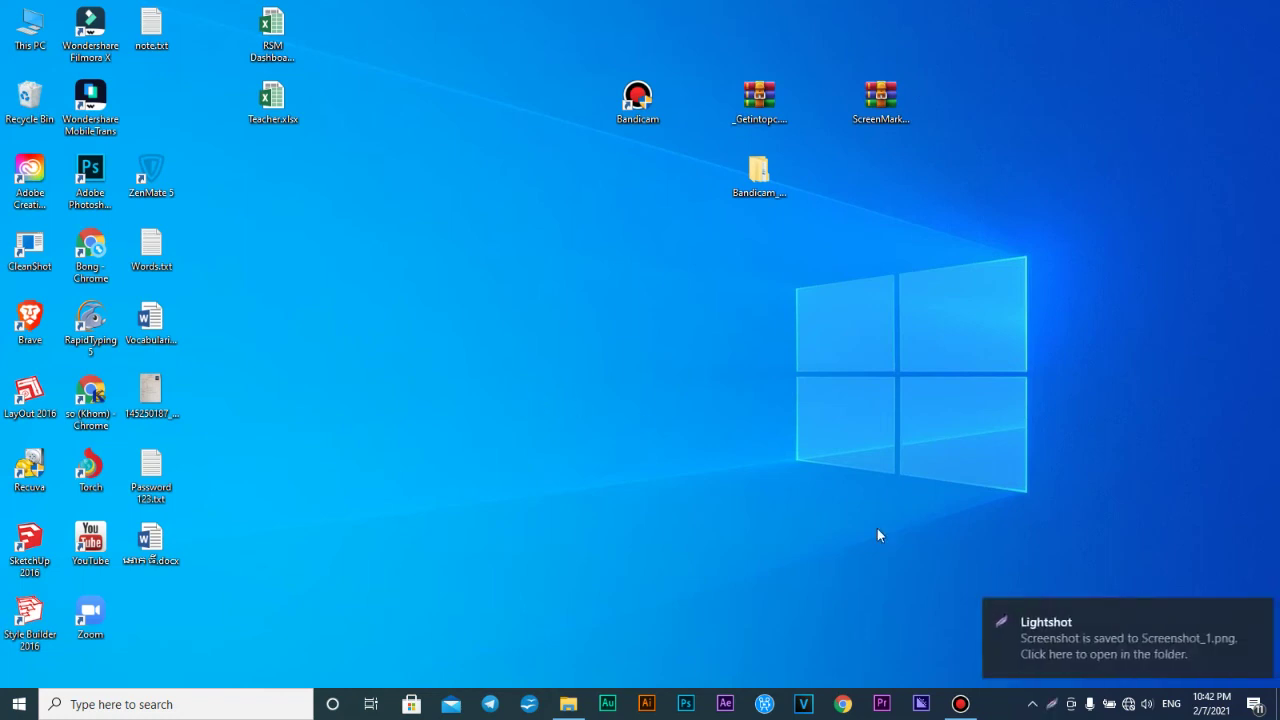
pyautogui.click(1126, 641)
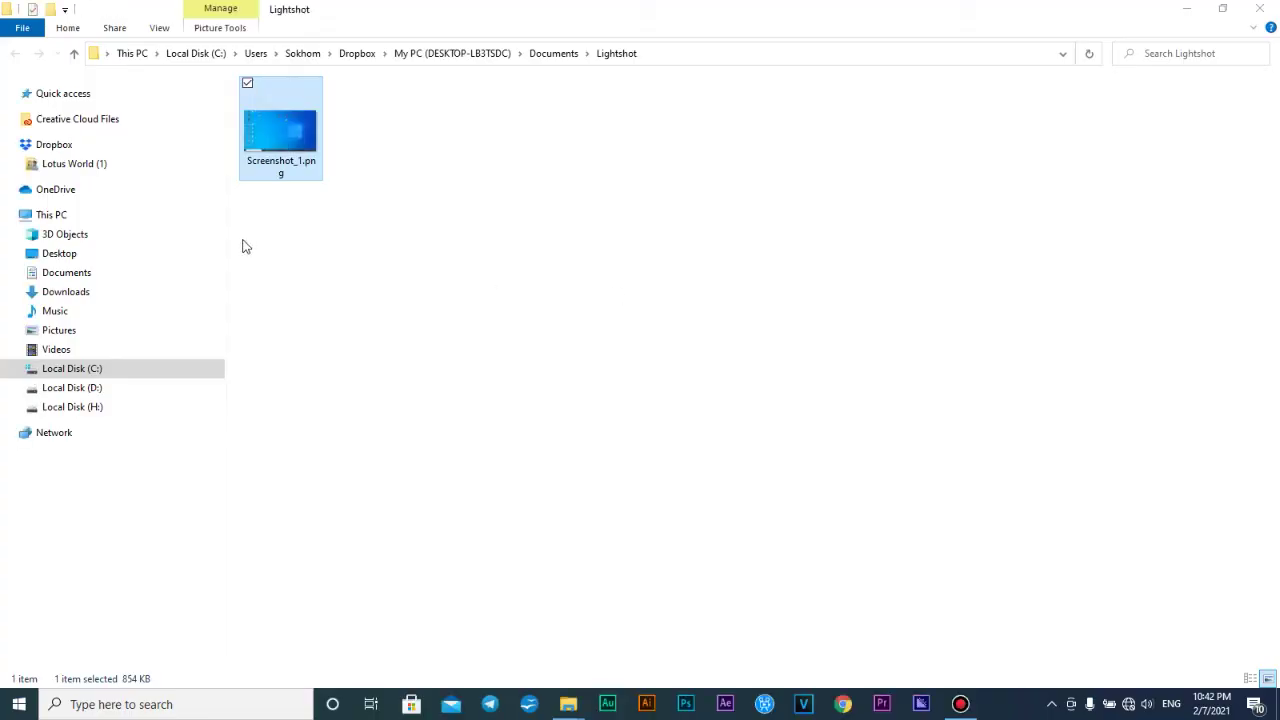
pyautogui.moveTo(432, 264); pyautogui.dragTo(276, 92)
pyautogui.moveTo(429, 163); pyautogui.dragTo(268, 92)
pyautogui.click(1257, 12)
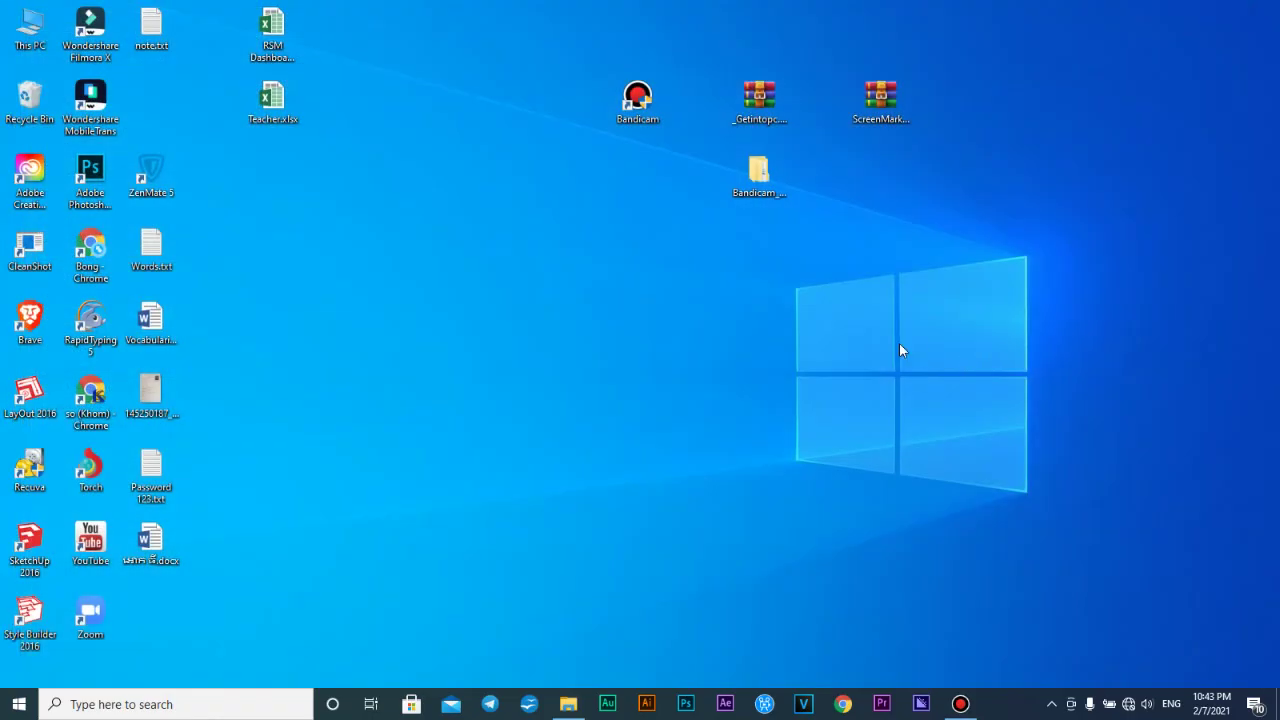
# Refresh the desktop several times from its right-click menu
pyautogui.rightClick(866, 364)
pyautogui.click(890, 395)
pyautogui.rightClick(905, 198)
pyautogui.click(951, 253)
pyautogui.click(568, 704)
pyautogui.rightClick(608, 375)
pyautogui.click(651, 424)
# Launch CleanShot from the Start menu, allowing it past the security warning
pyautogui.click(14, 703)
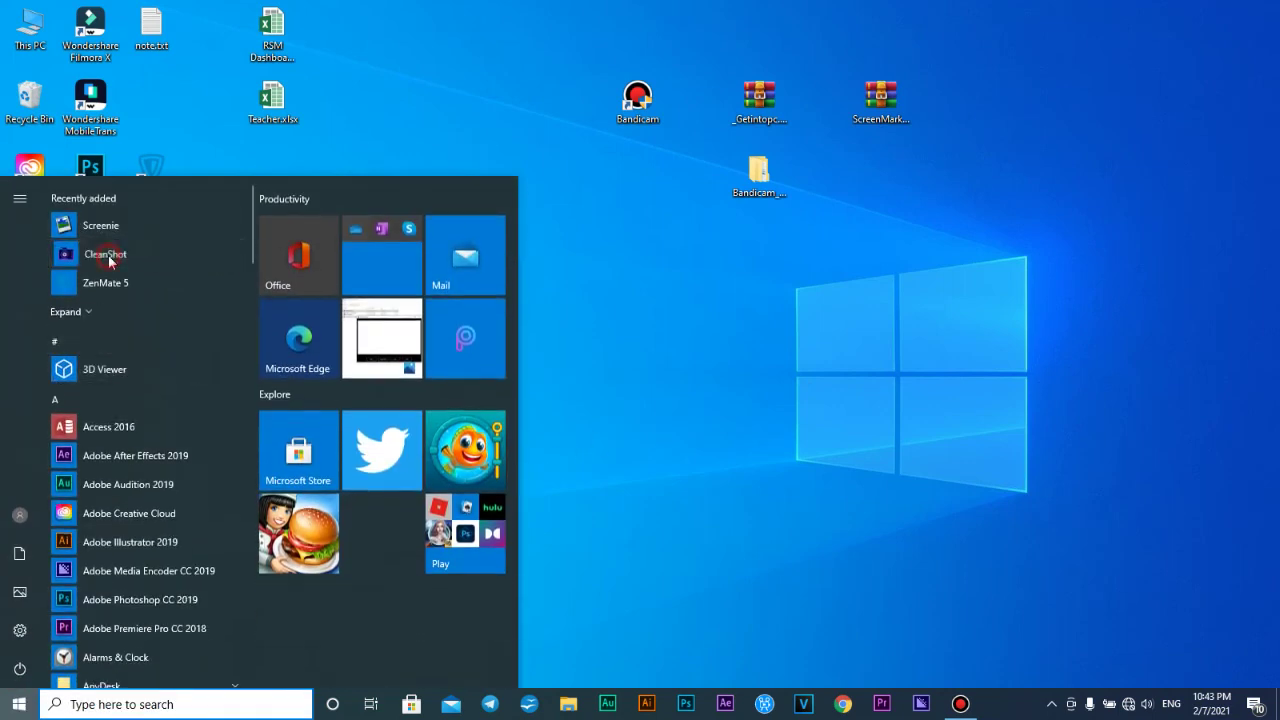
pyautogui.click(105, 255)
pyautogui.click(694, 375)
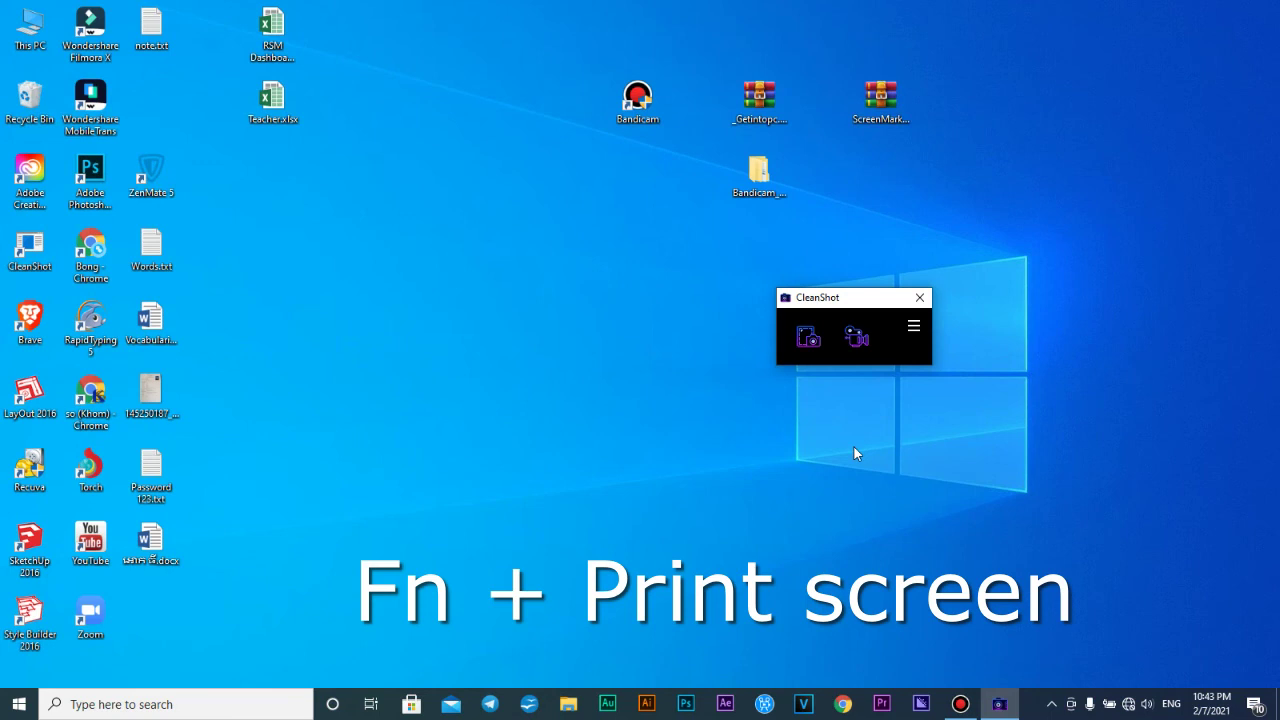
# Capture a desktop region with PrtScn, cancel the extra Save As, and close the editor
pyautogui.press('Print')
pyautogui.moveTo(304, 56); pyautogui.dragTo(1119, 487)
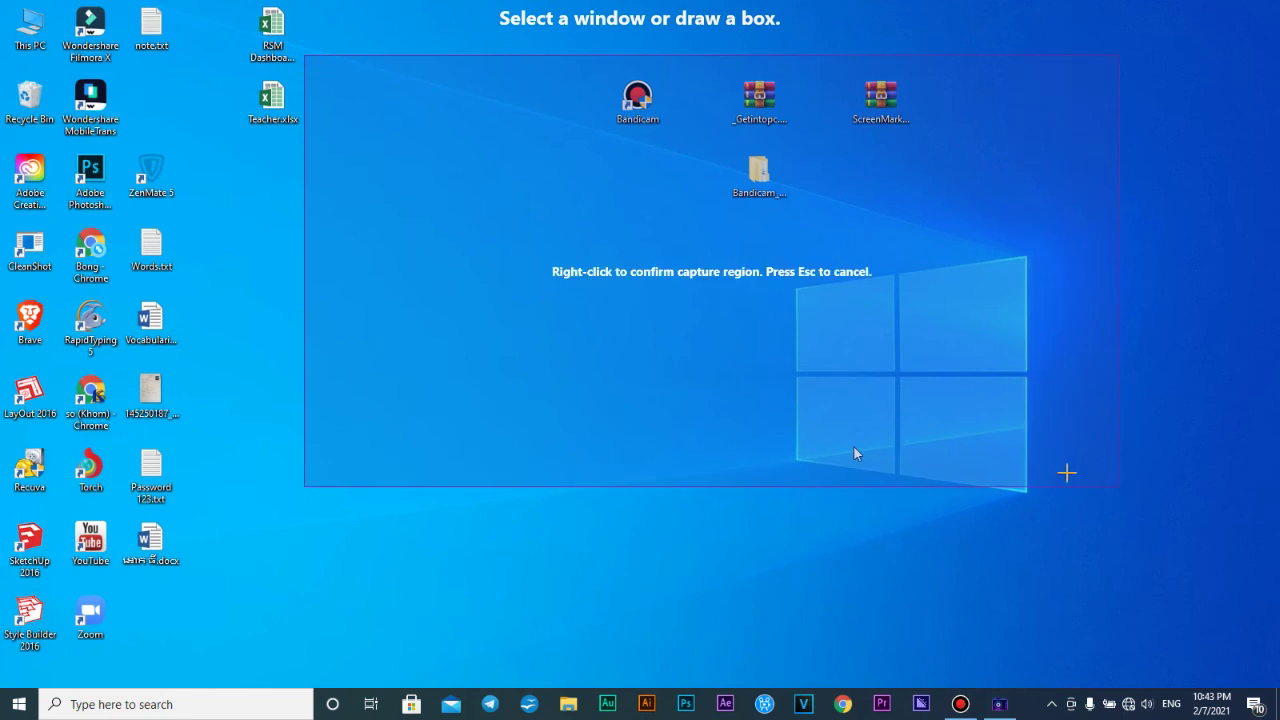
pyautogui.rightClick(720, 298)
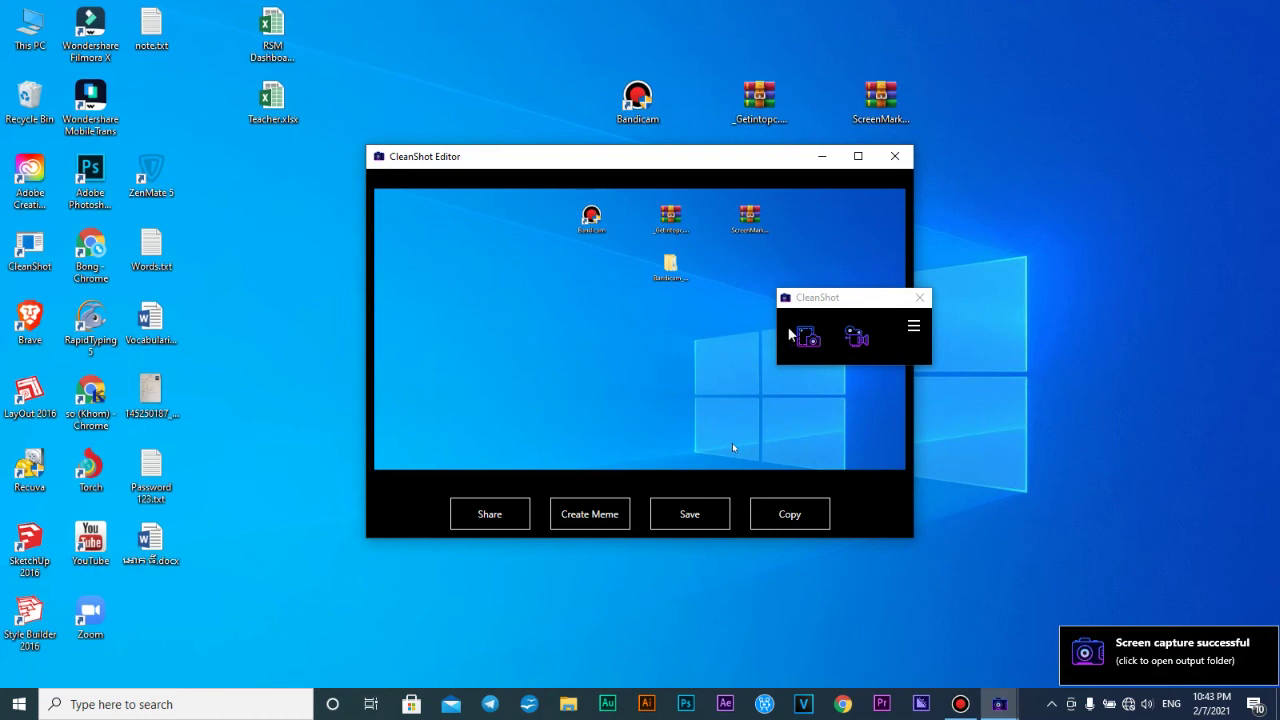
pyautogui.click(707, 512)
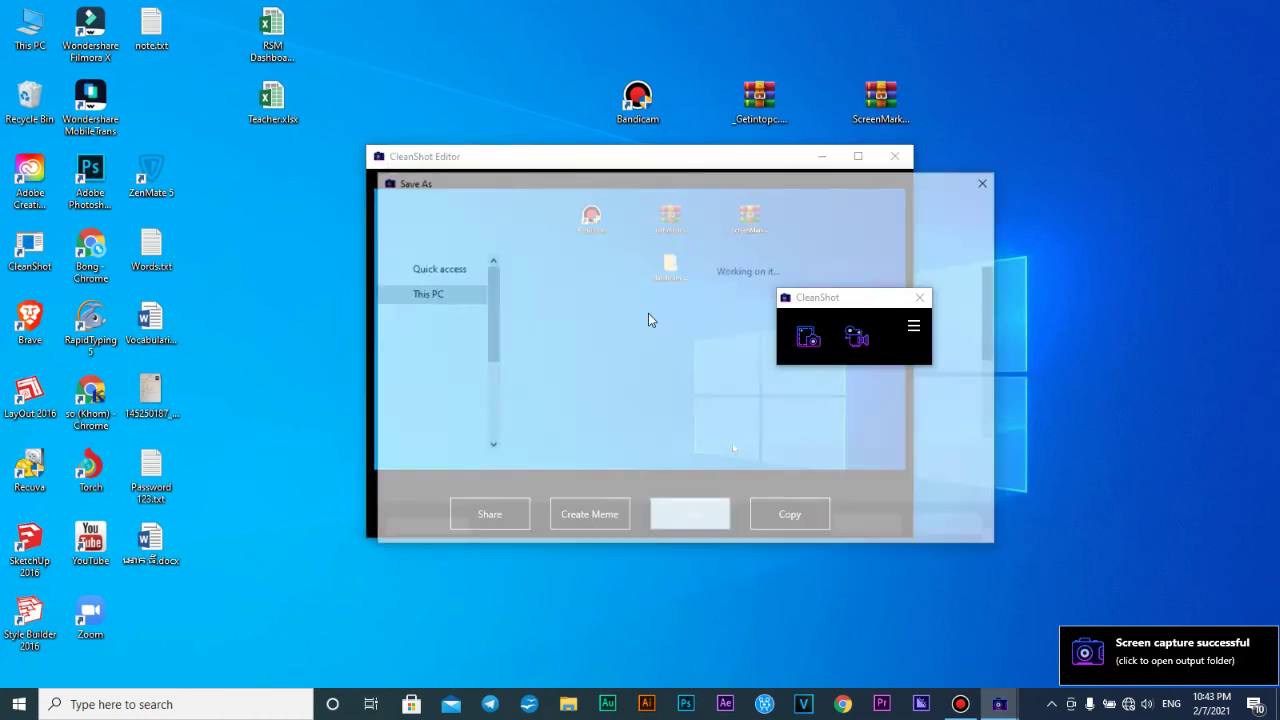
pyautogui.click(987, 181)
pyautogui.click(894, 156)
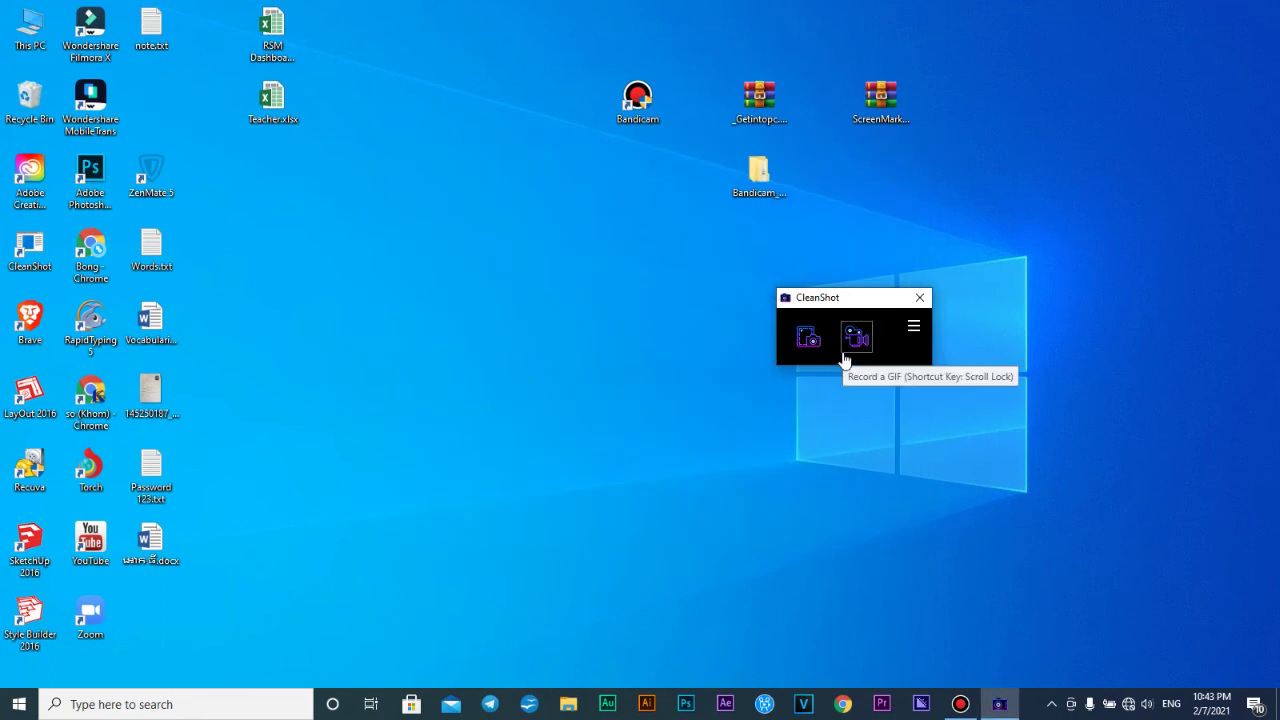
# Record a GIF of a desktop region, pausing and then stopping the recording
pyautogui.click(852, 346)
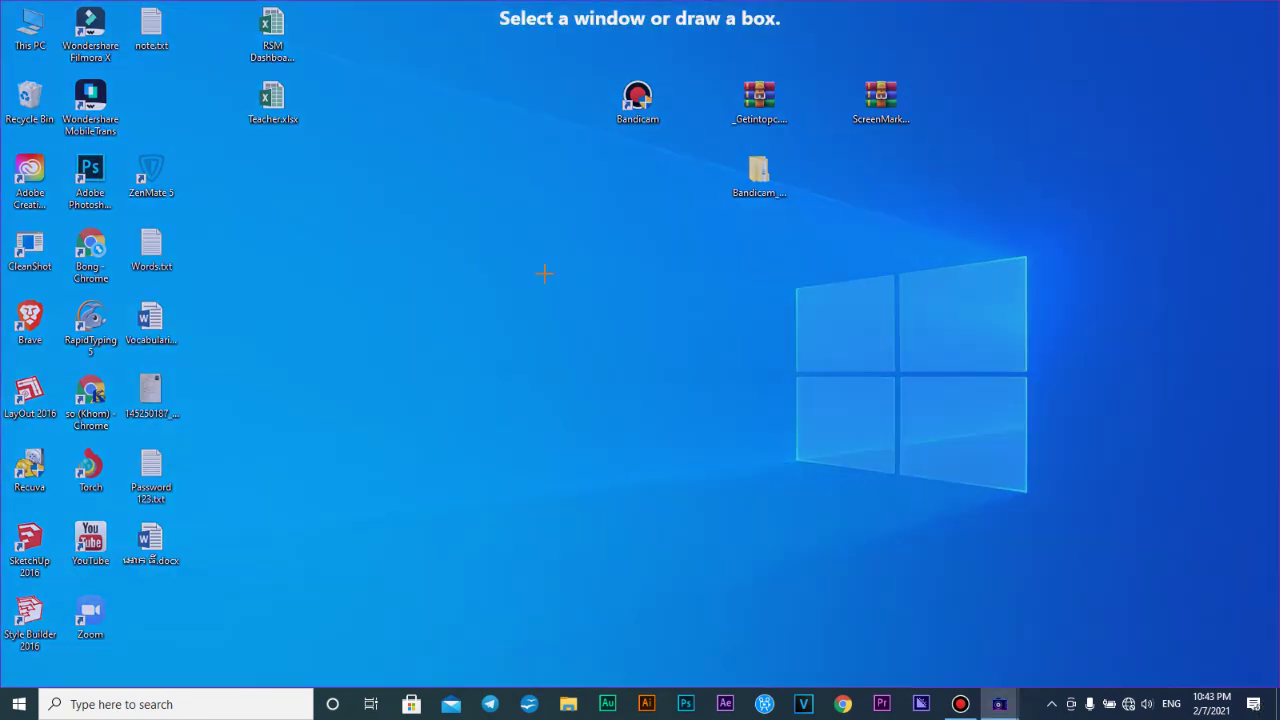
pyautogui.moveTo(367, 109); pyautogui.dragTo(1075, 490)
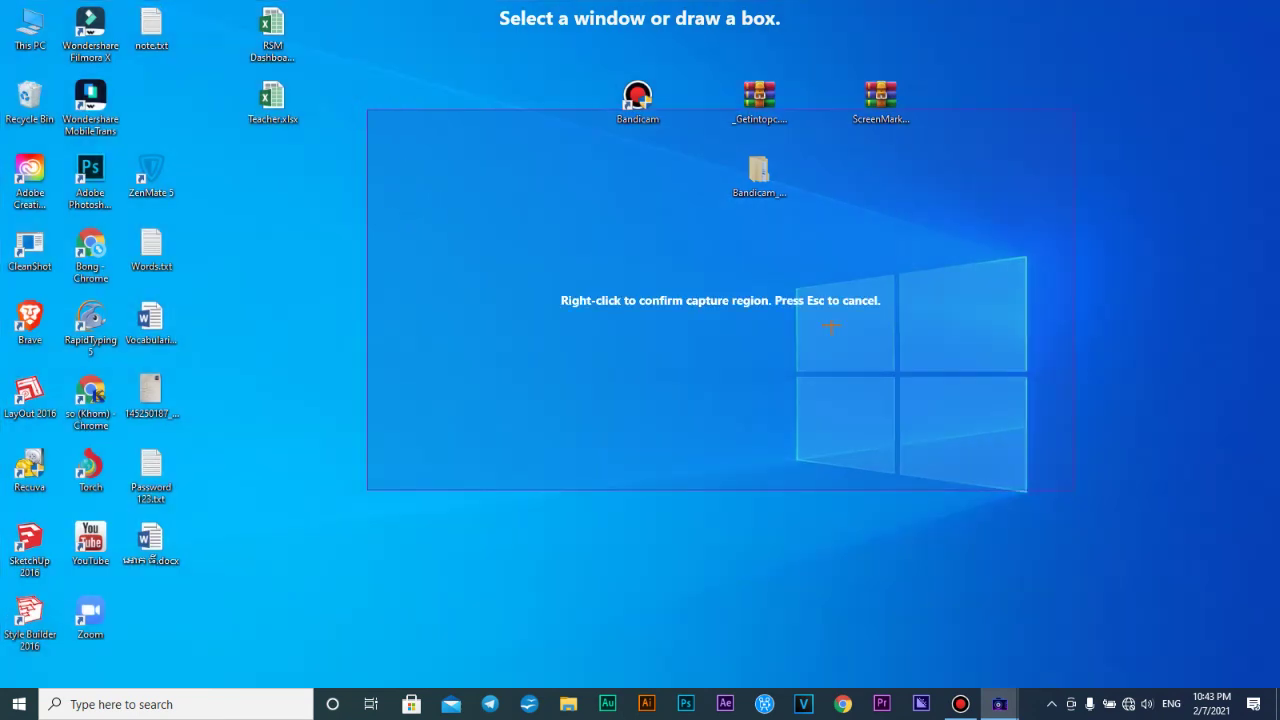
pyautogui.rightClick(685, 280)
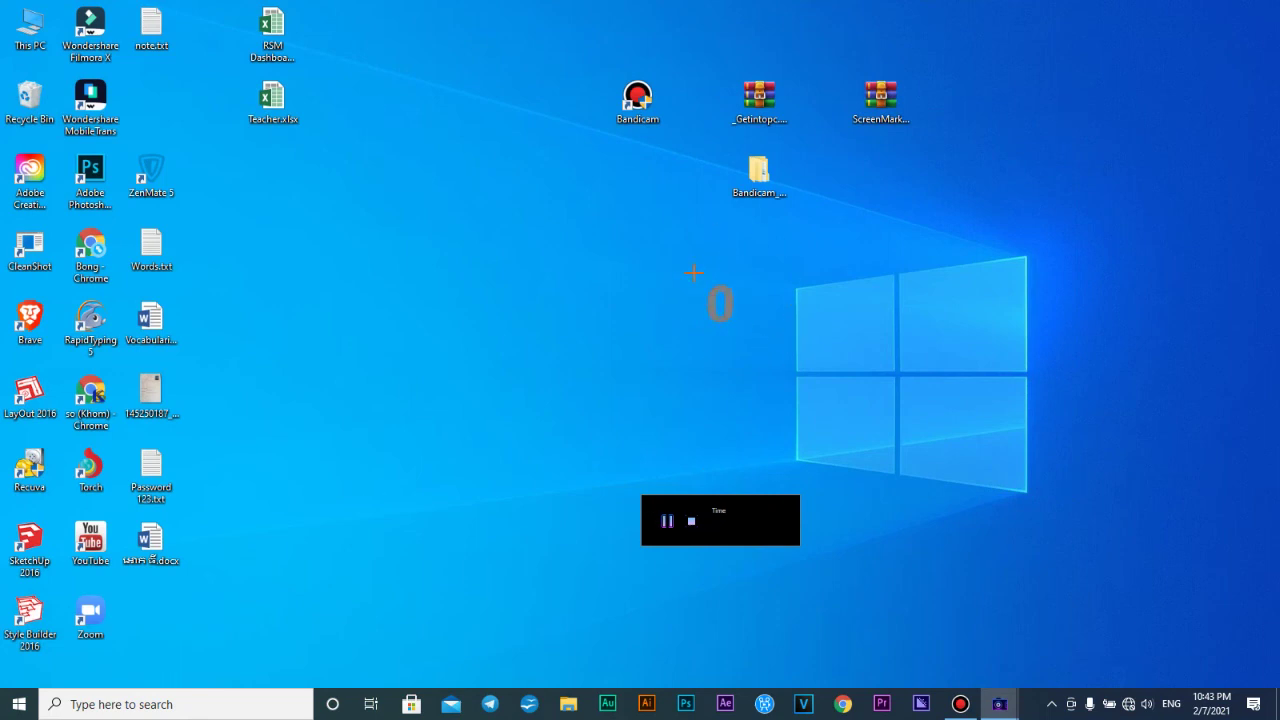
pyautogui.click(667, 521)
pyautogui.click(690, 522)
# Open the Pictures\CleanShot folder to view the saved captures, then close the editor
pyautogui.click(680, 514)
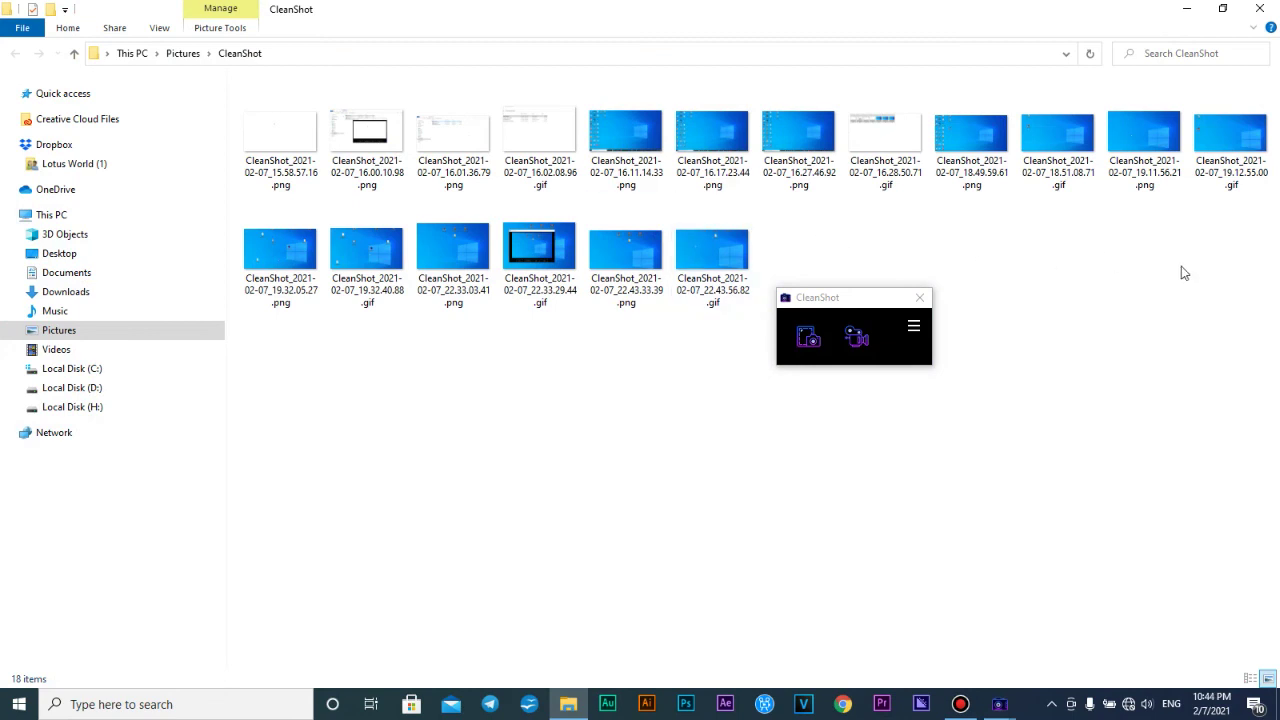
pyautogui.moveTo(846, 306); pyautogui.dragTo(1040, 359)
pyautogui.moveTo(775, 483); pyautogui.dragTo(120, 14)
pyautogui.moveTo(1243, 274); pyautogui.dragTo(230, 140)
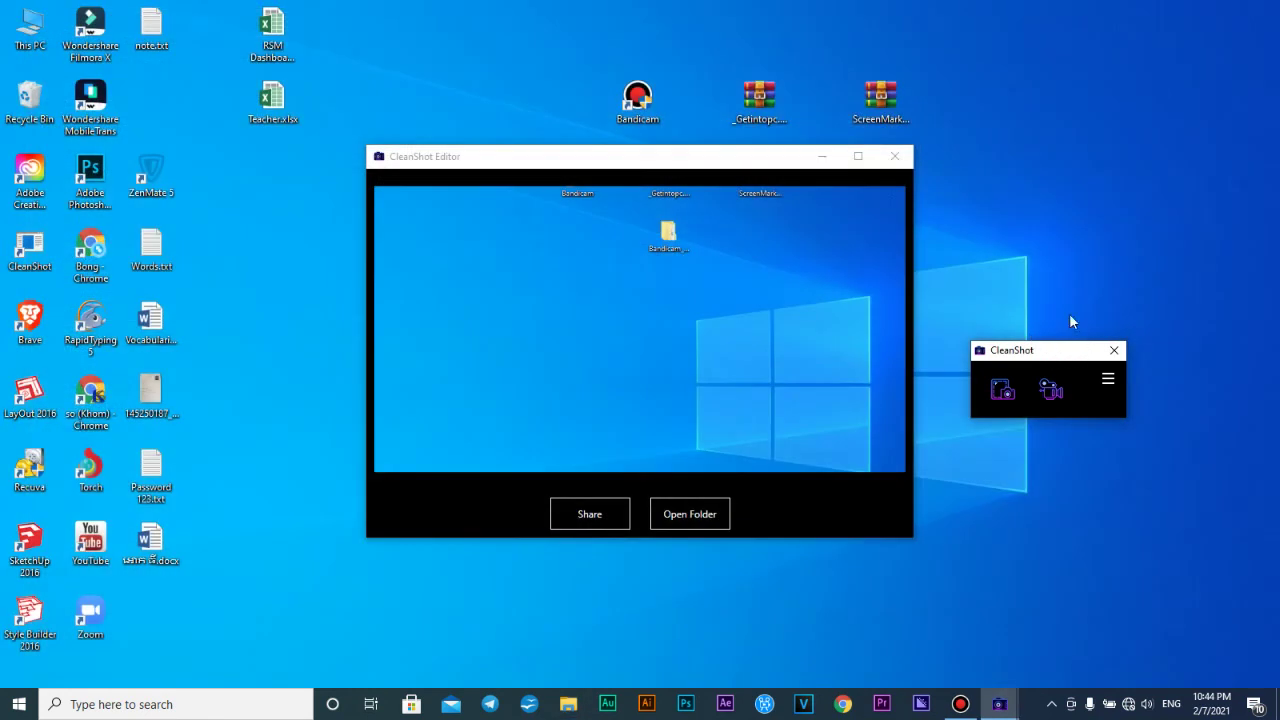
pyautogui.click(895, 157)
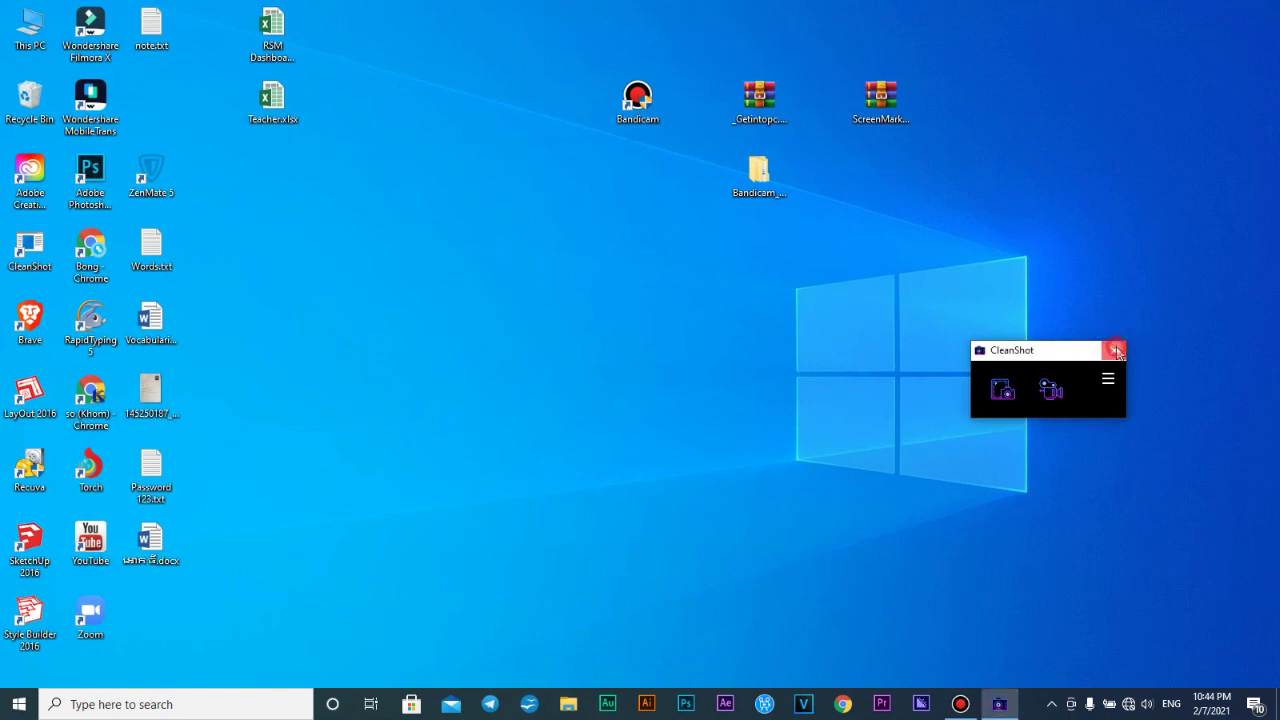
# Close the CleanShot main window, leaving it running, and refresh the desktop twice
pyautogui.click(1117, 351)
pyautogui.rightClick(1061, 208)
pyautogui.click(1110, 252)
pyautogui.rightClick(1012, 173)
pyautogui.click(1040, 224)
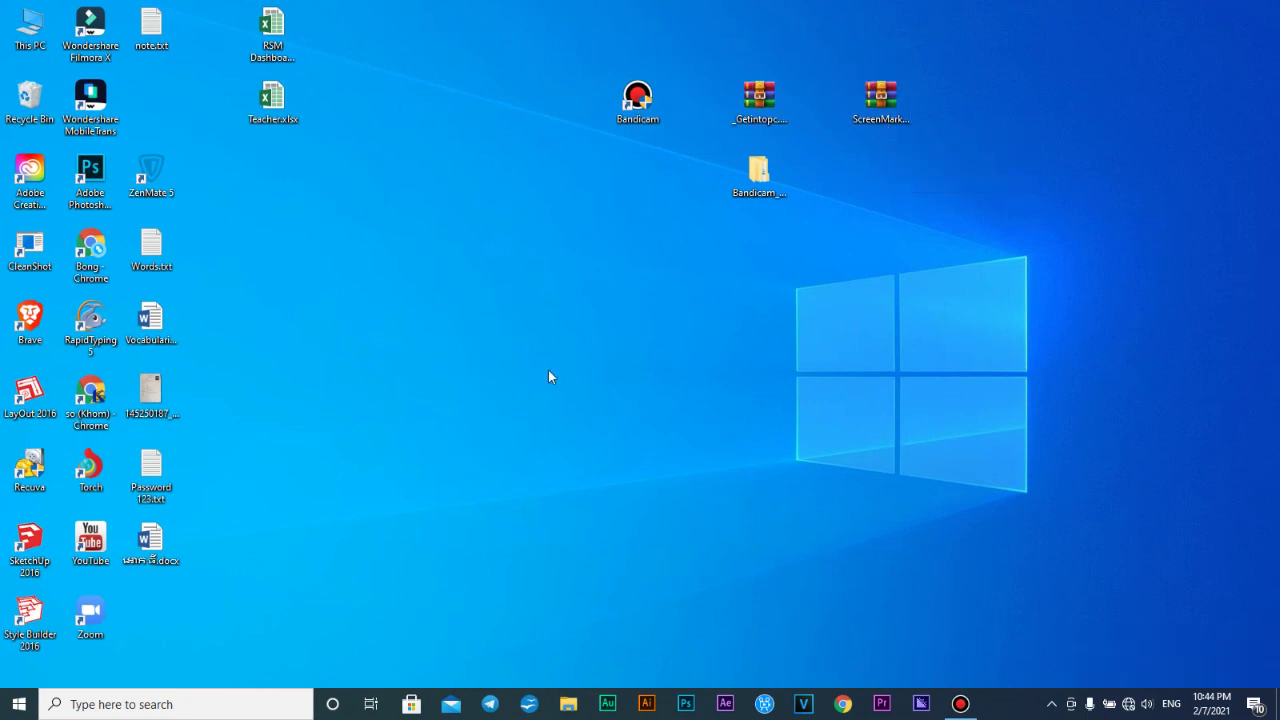
# Refresh the Windows desktop three more times until only the bare desktop shows
pyautogui.rightClick(640, 312)
pyautogui.click(686, 352)
pyautogui.rightClick(596, 300)
pyautogui.click(650, 352)
pyautogui.rightClick(603, 283)
pyautogui.click(643, 330)
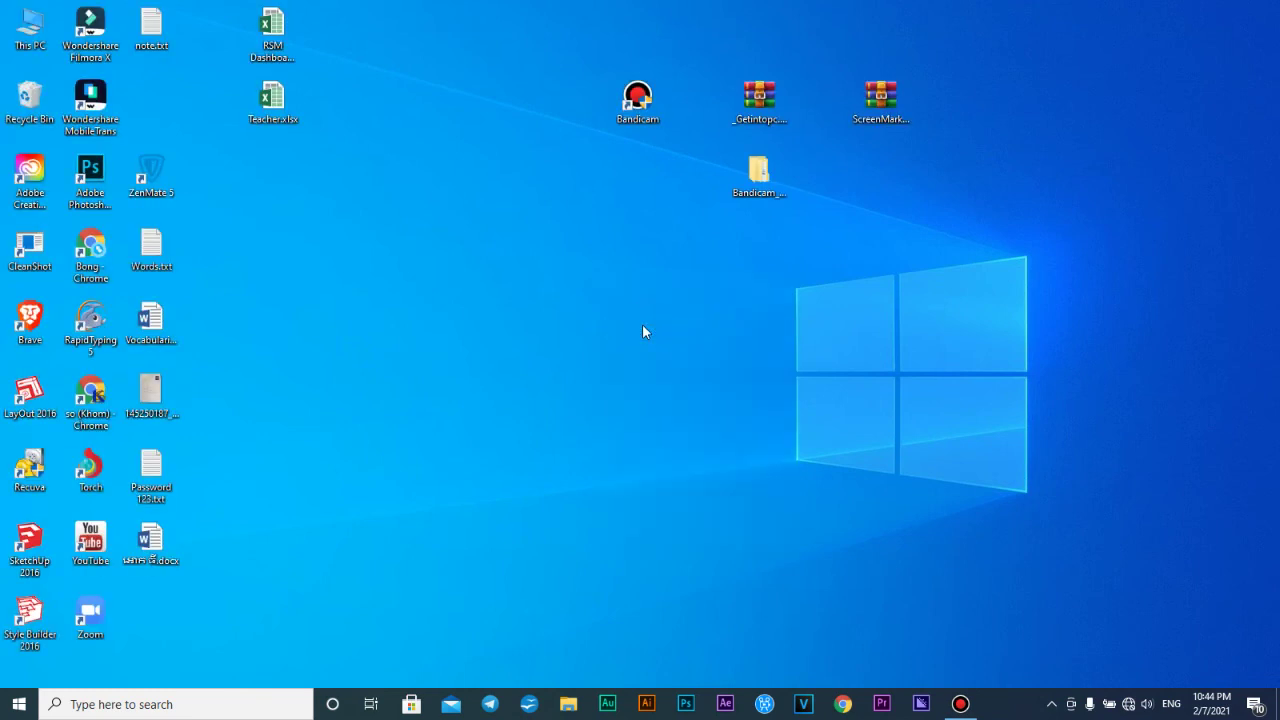